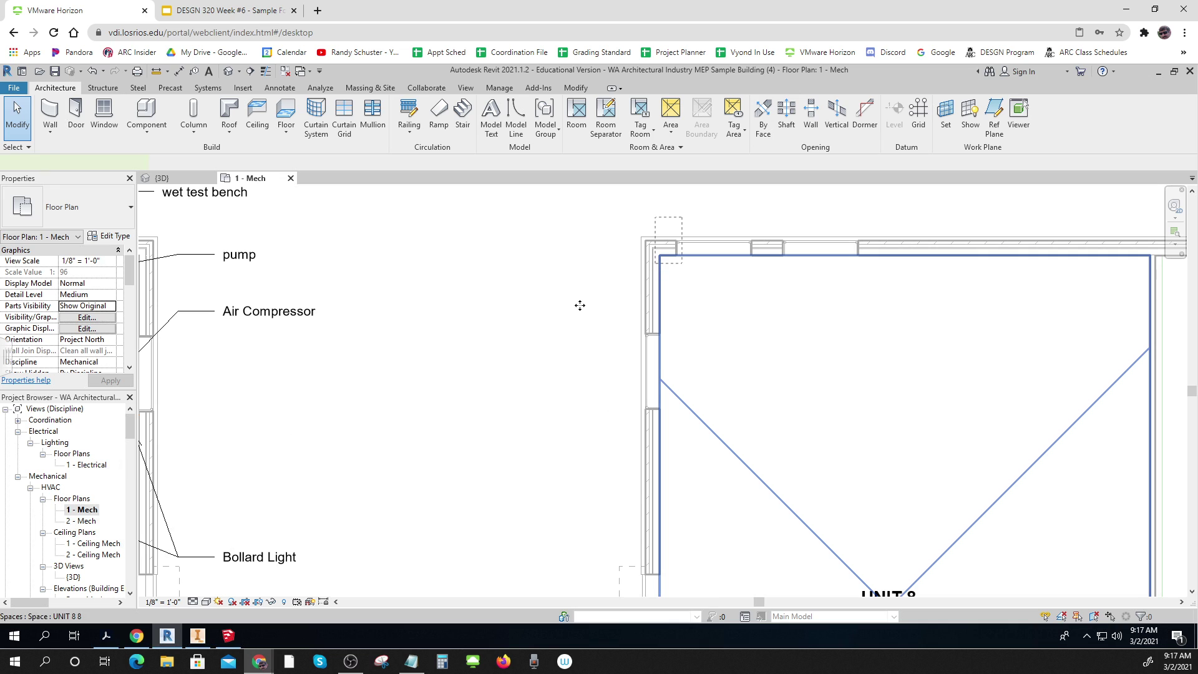
- Examine the rooms and tagged unit spaces across the whole 1 - Mech floor plan
click(588, 308)
scroll(587, 307, down, 2)
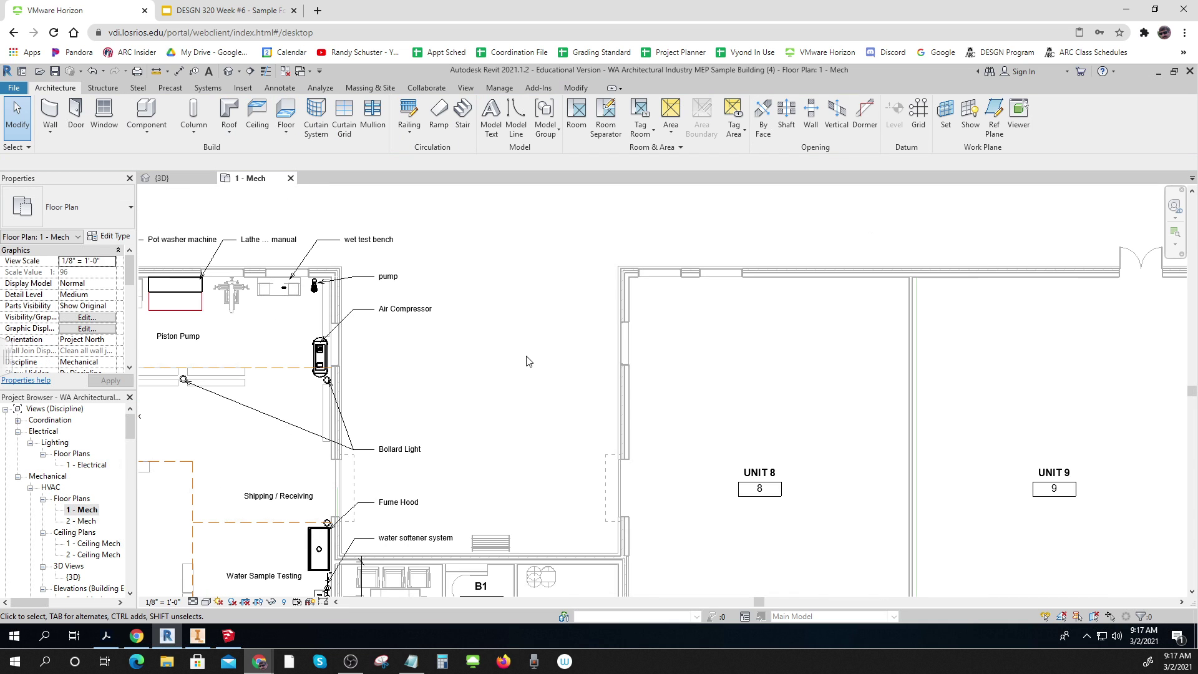
scroll(527, 359, down, 1)
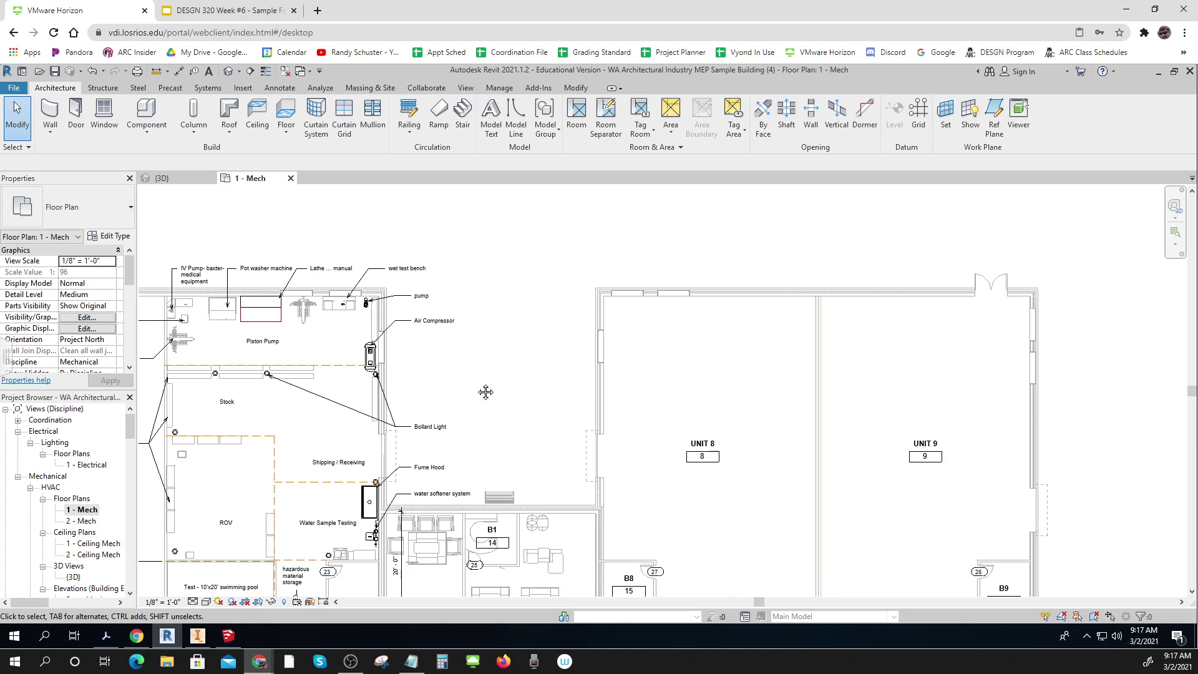
scroll(543, 308, down, 1)
scroll(586, 353, down, 1)
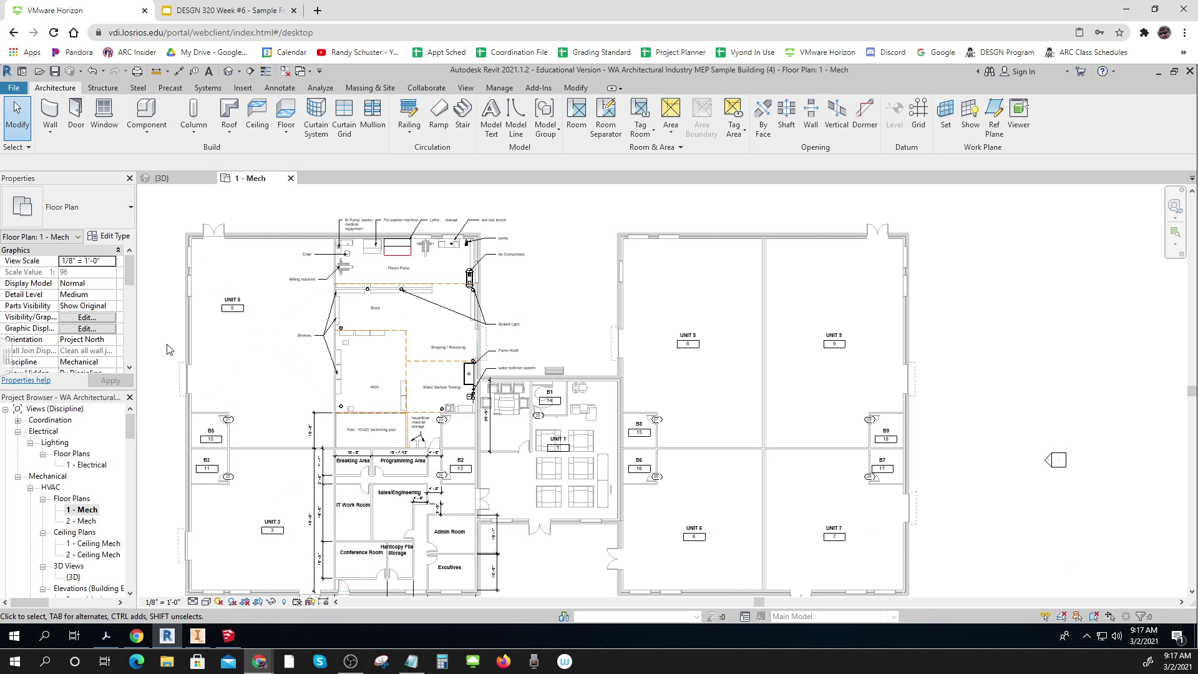
mouse_move(198, 323)
middle_down()
mouse_move(201, 313)
mouse_move(202, 331)
middle_up()
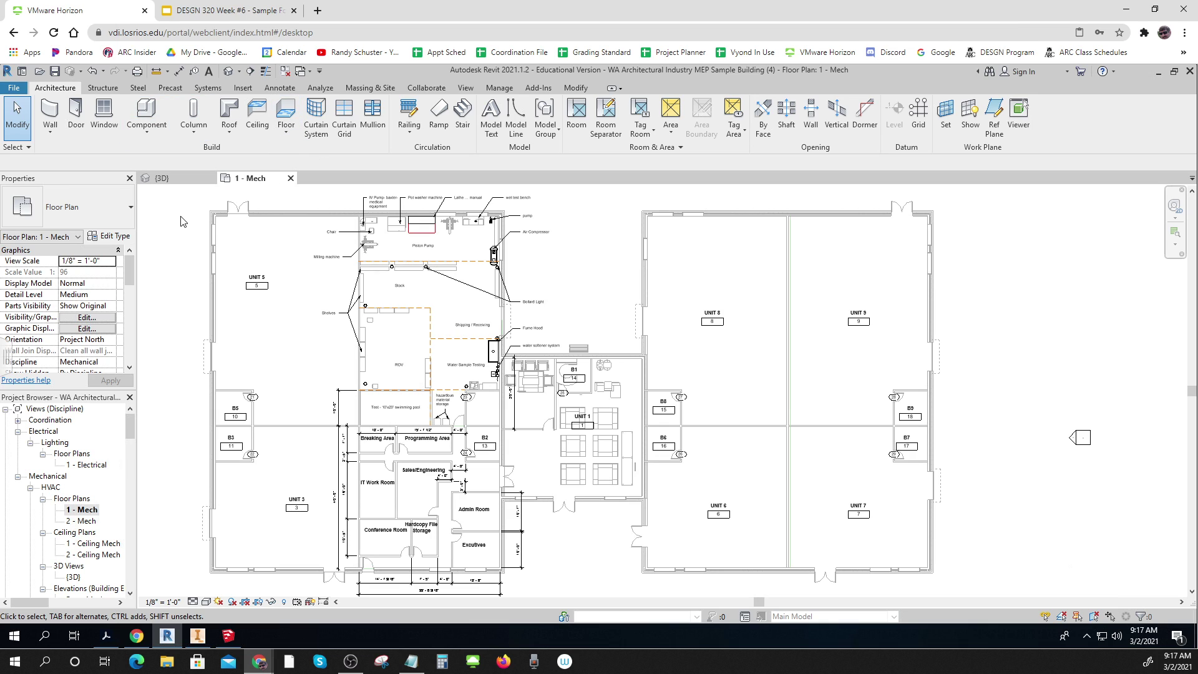
click(321, 88)
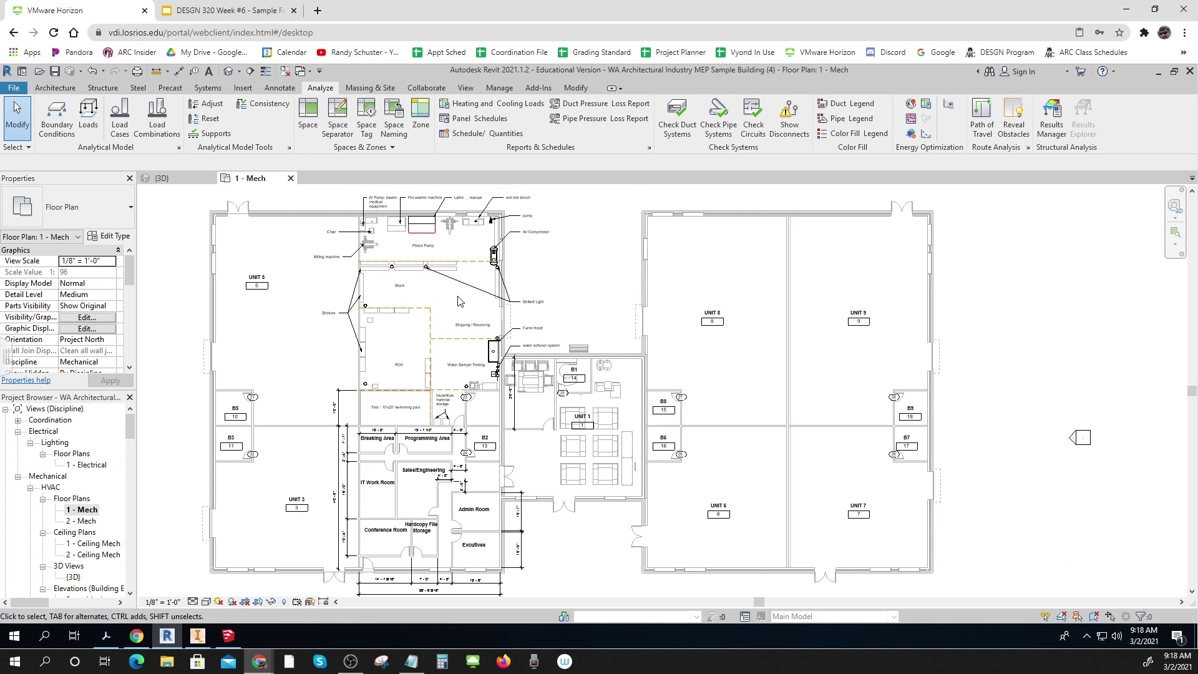
key(ctrl)
key(ctrl)
key(ctrl)
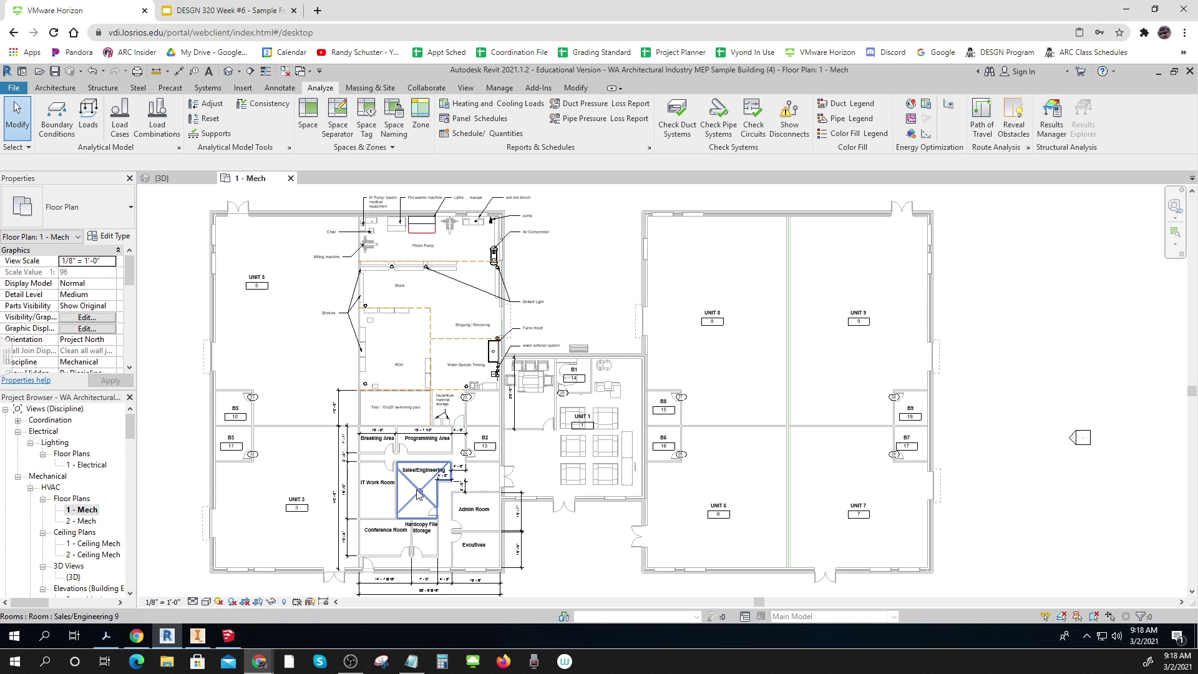
key(ctrl)
key(ctrl)
key(ctrl)
key(ctrl)
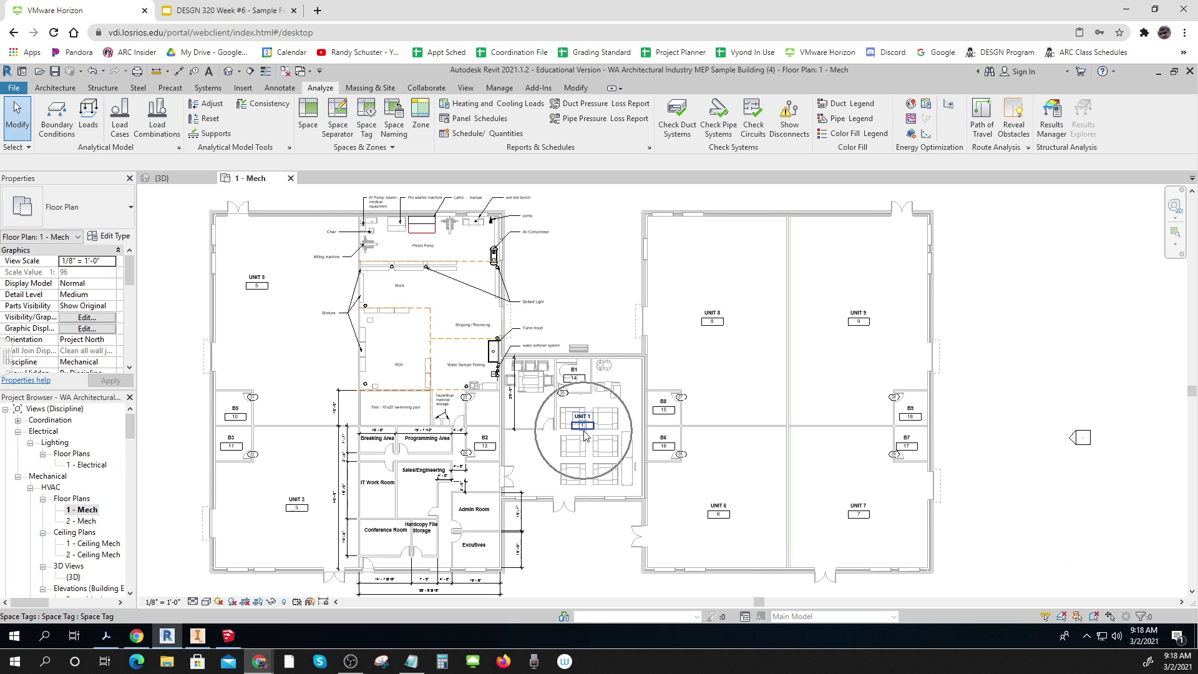
key(ctrl)
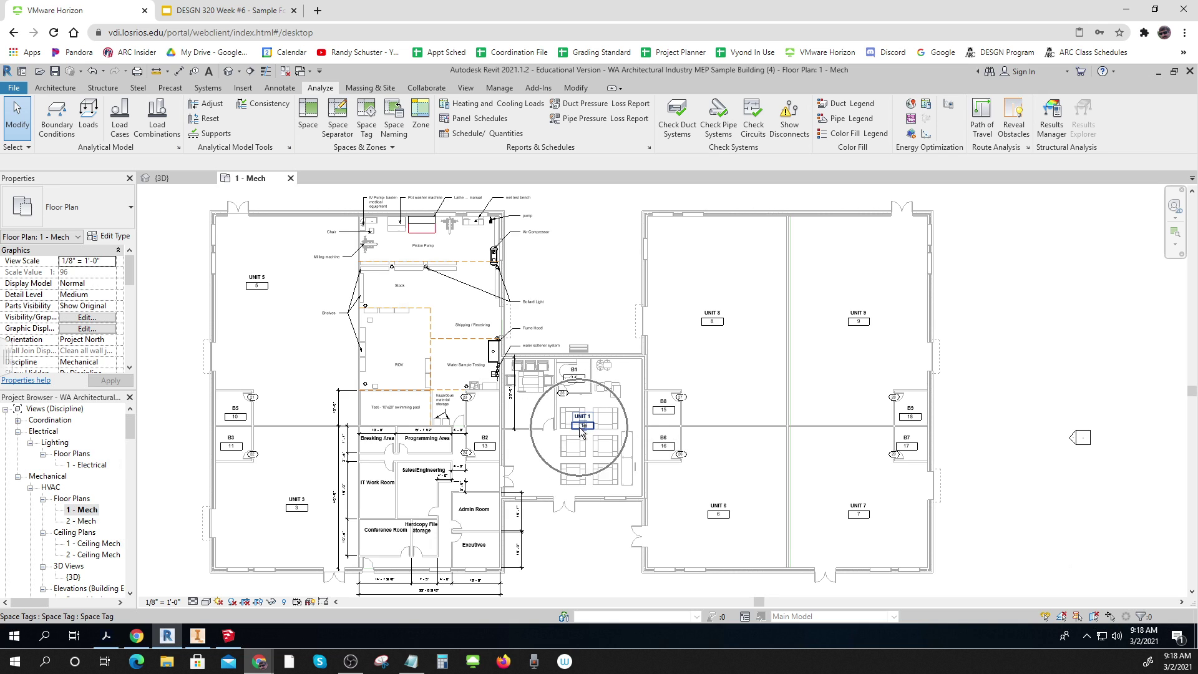
- Place spaces in the Piston Pump area and delete the redundant one in the same enclosed region
click(304, 112)
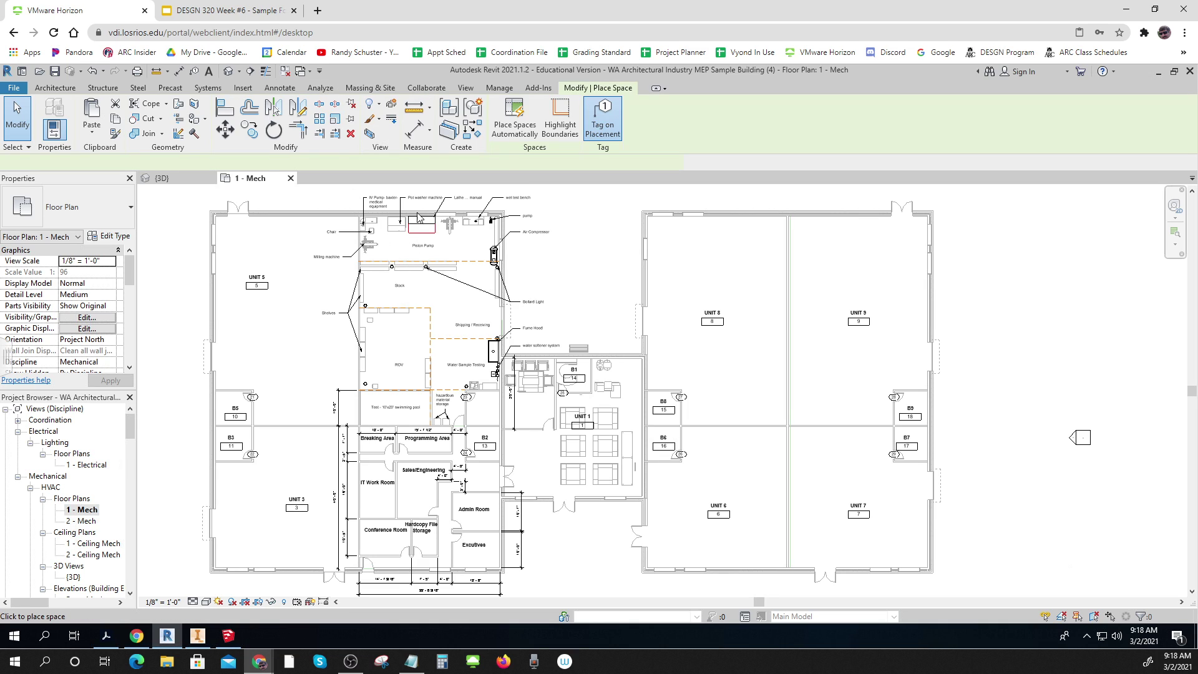
click(408, 249)
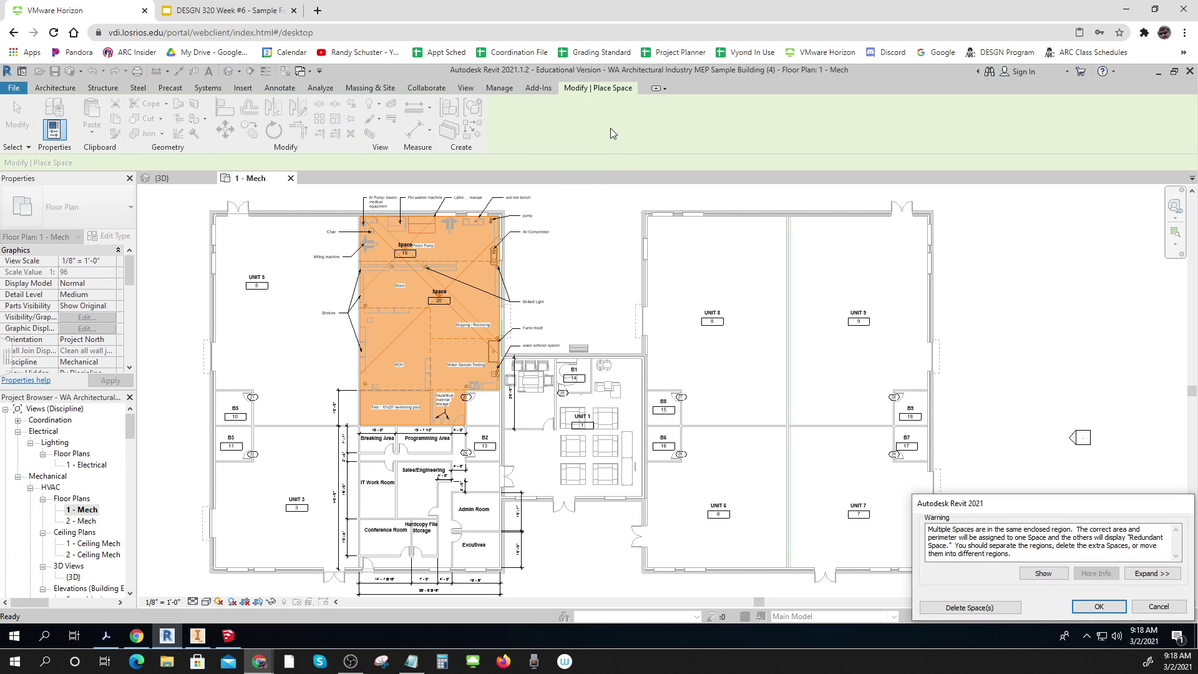
click(601, 247)
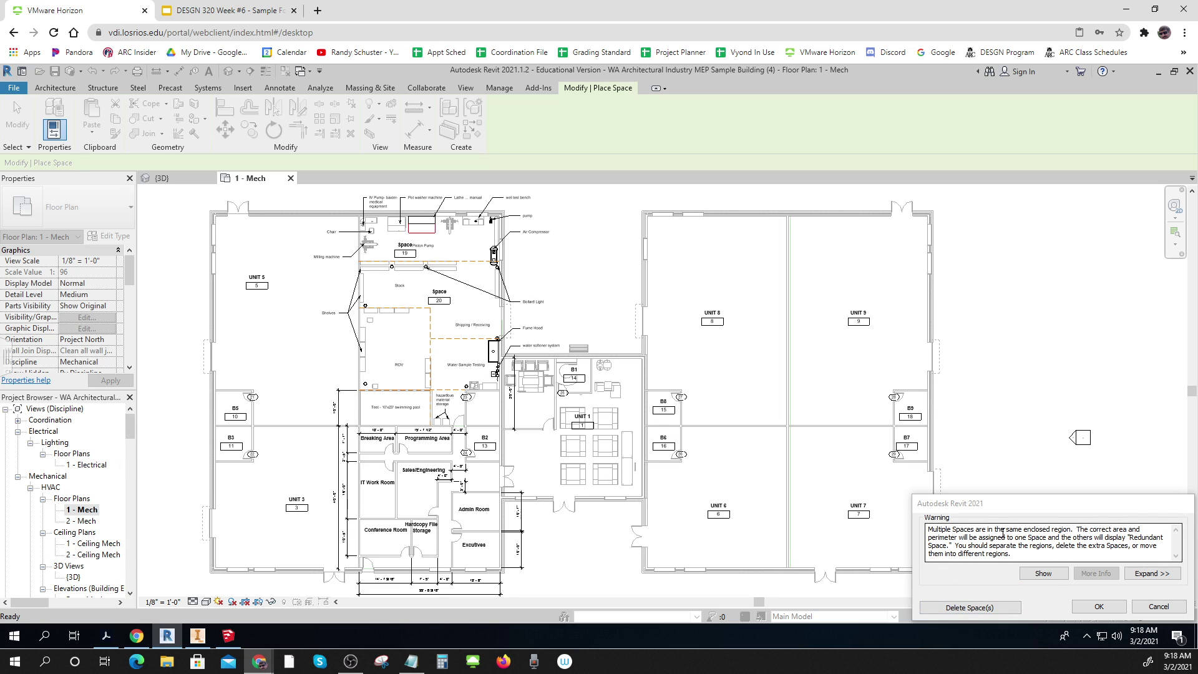
click(971, 607)
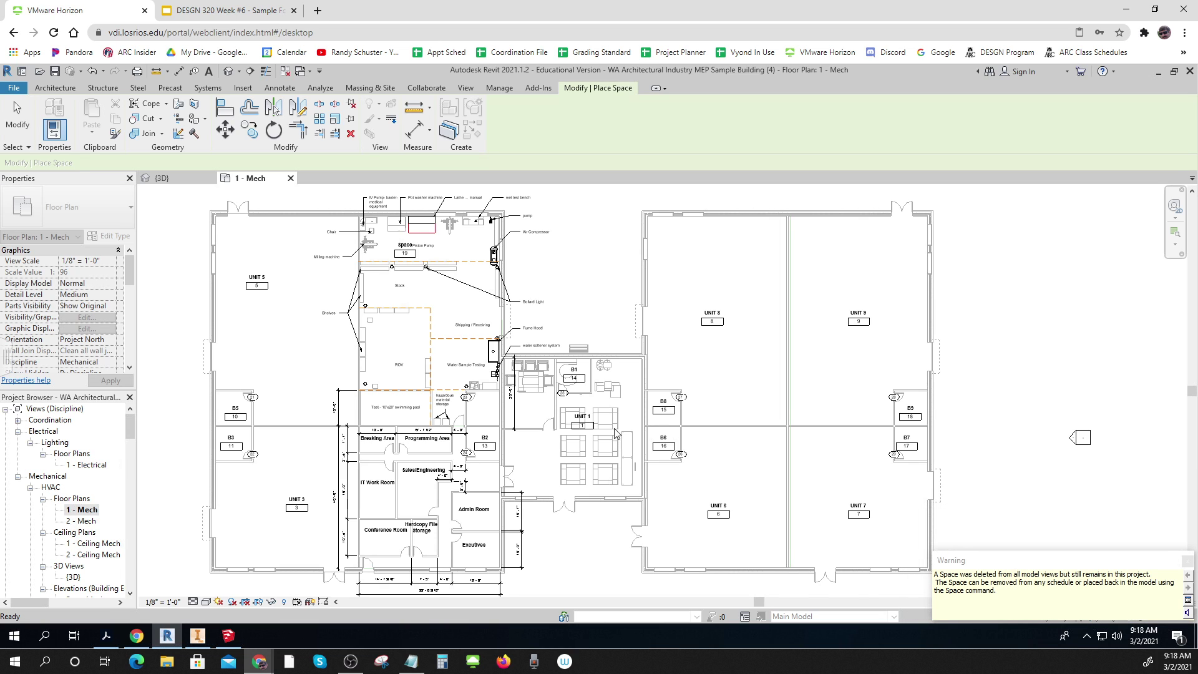
- Place a space in the open area between the two buildings north of Unit 1, and undo the recent space placements
click(586, 294)
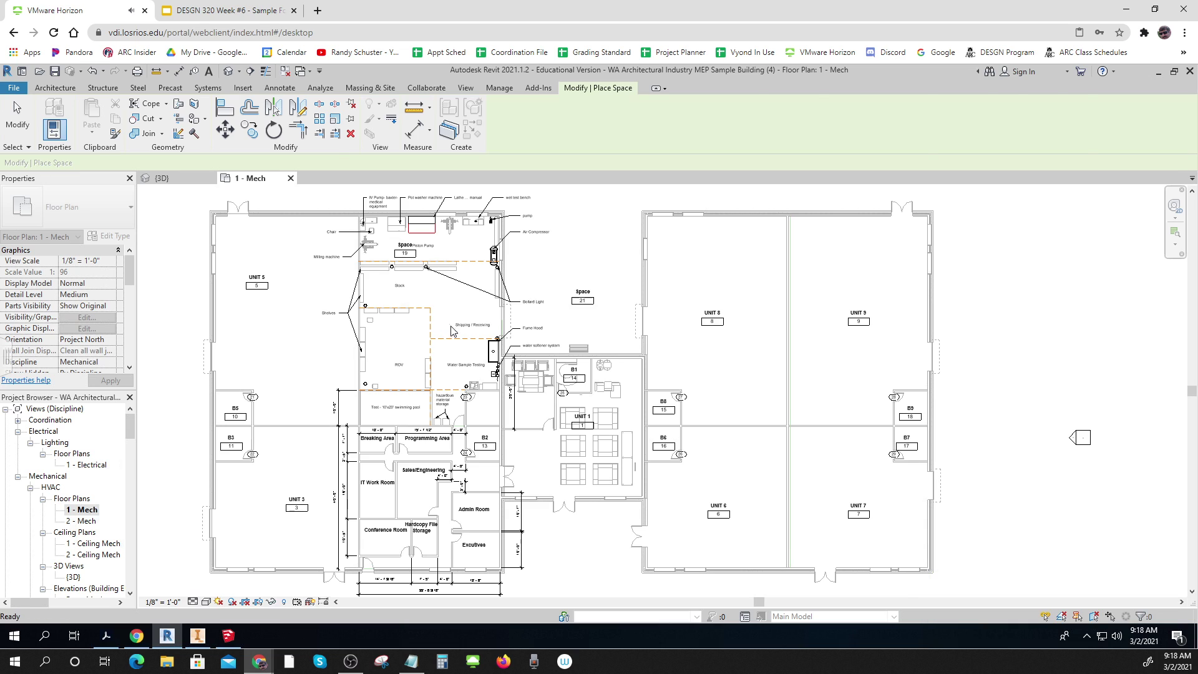
key(Escape)
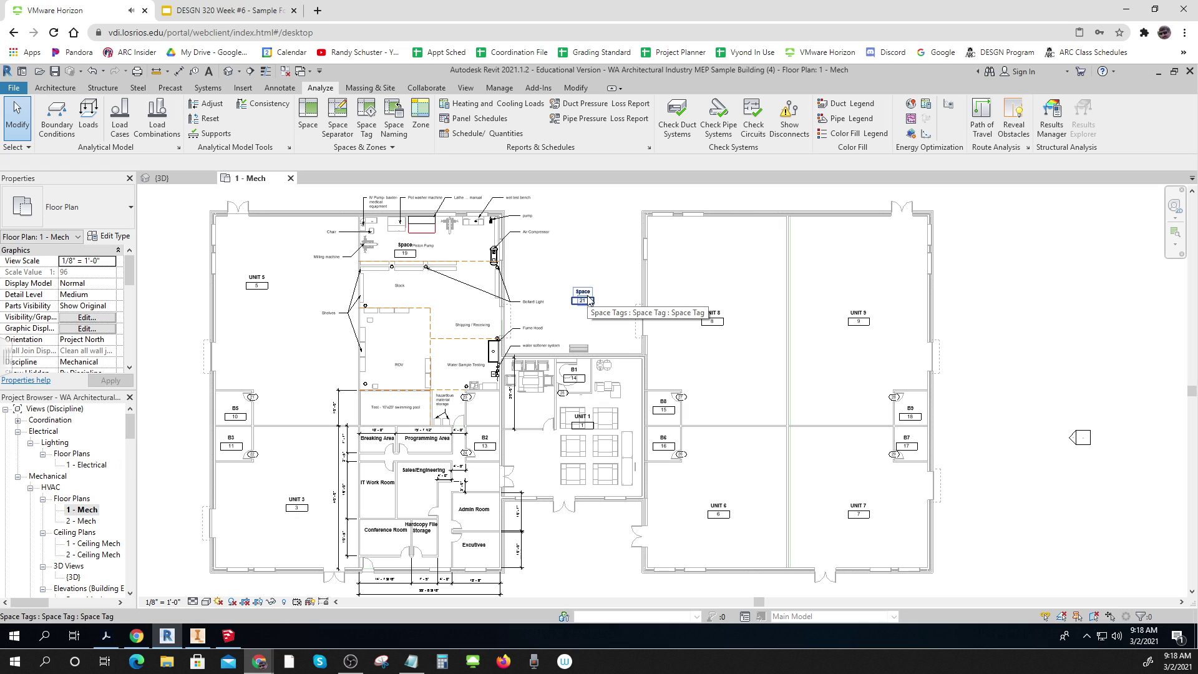
key(ctrl+z)
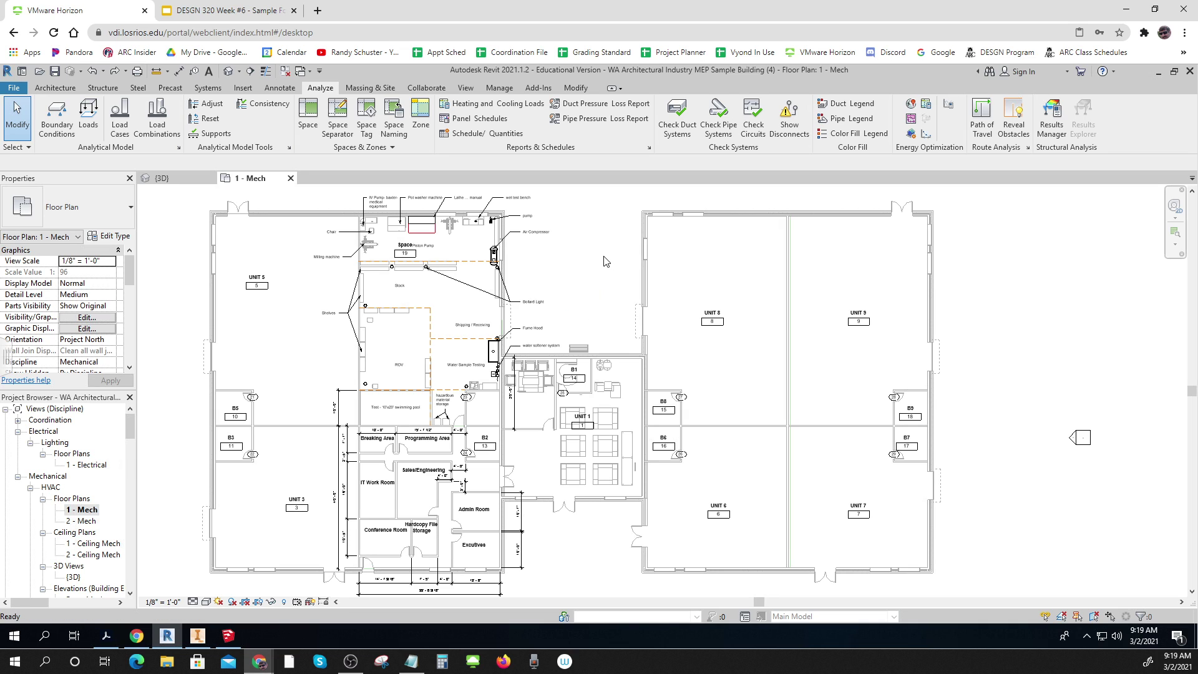
key(ctrl+z)
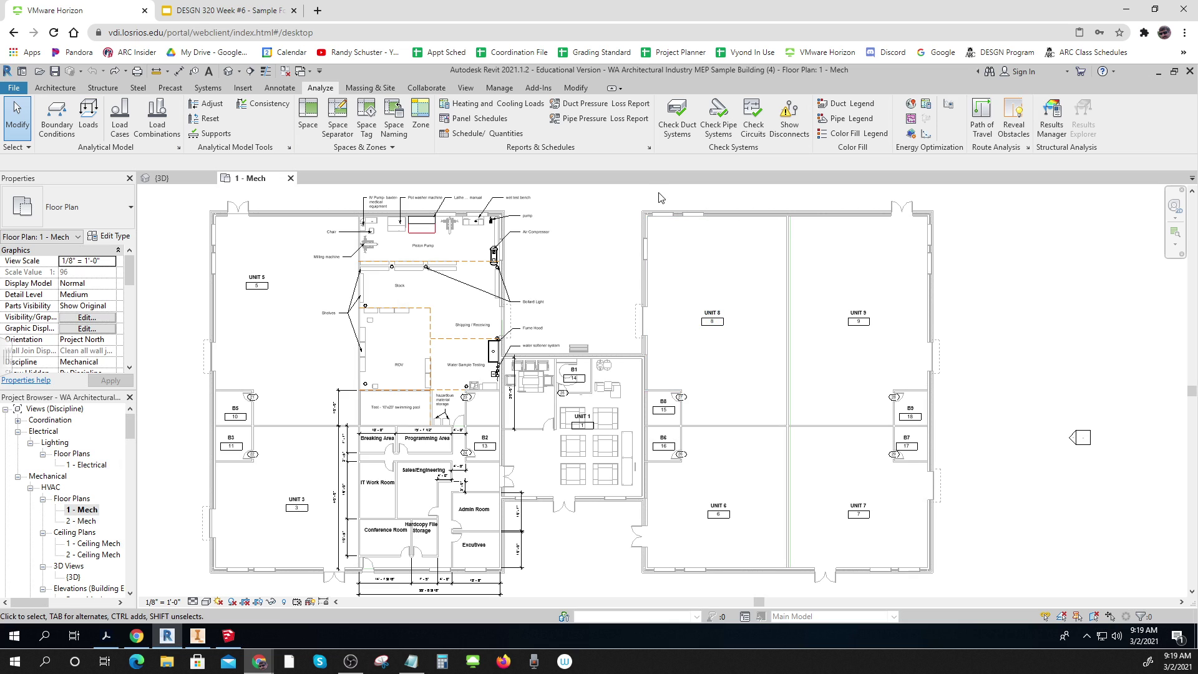
- Calculate the heating and cooling loads report with the existing settings, and return to the 1 - Mech floor plan
click(503, 105)
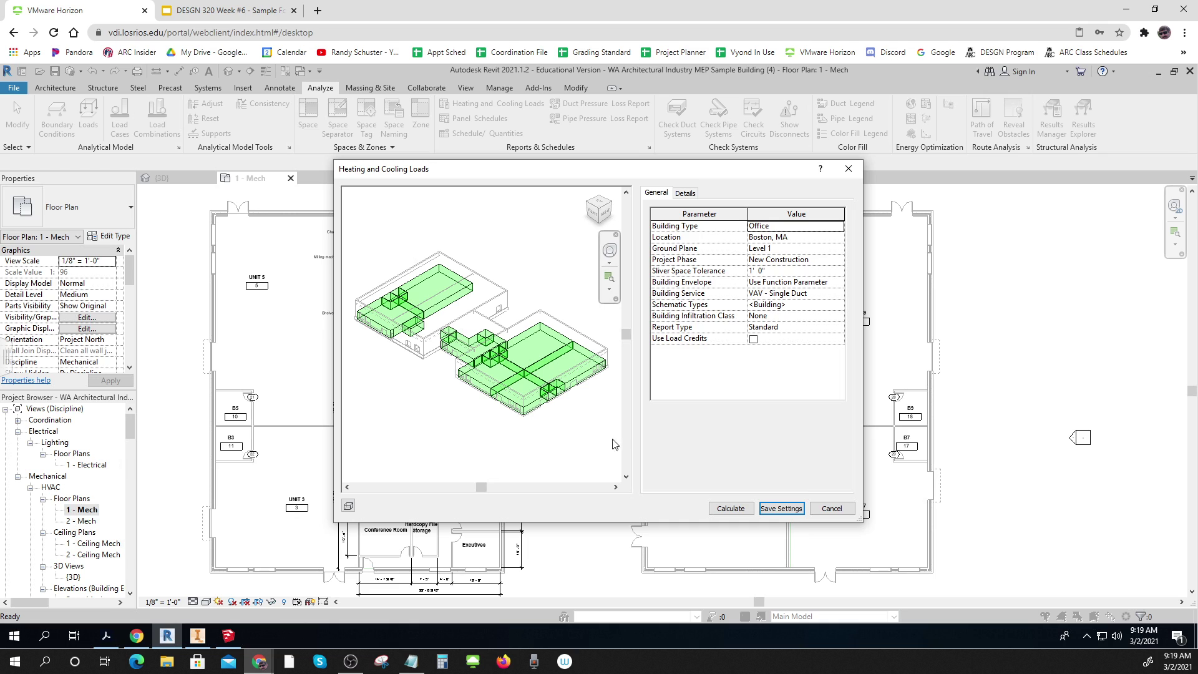
click(737, 511)
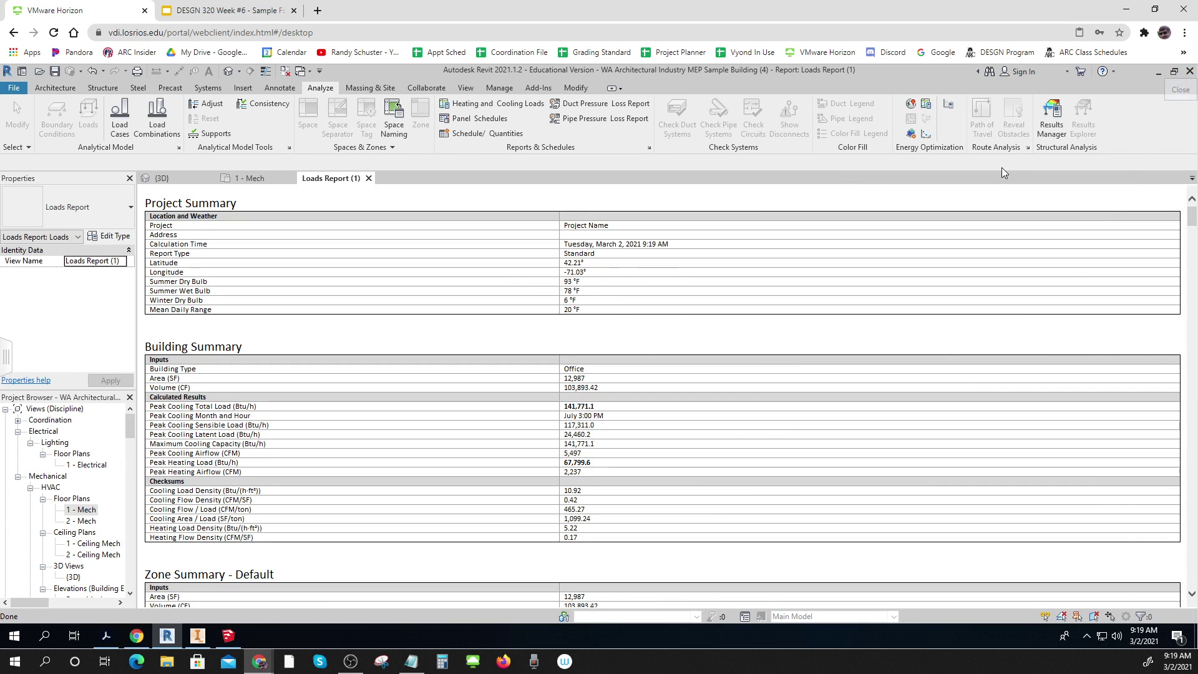
click(249, 179)
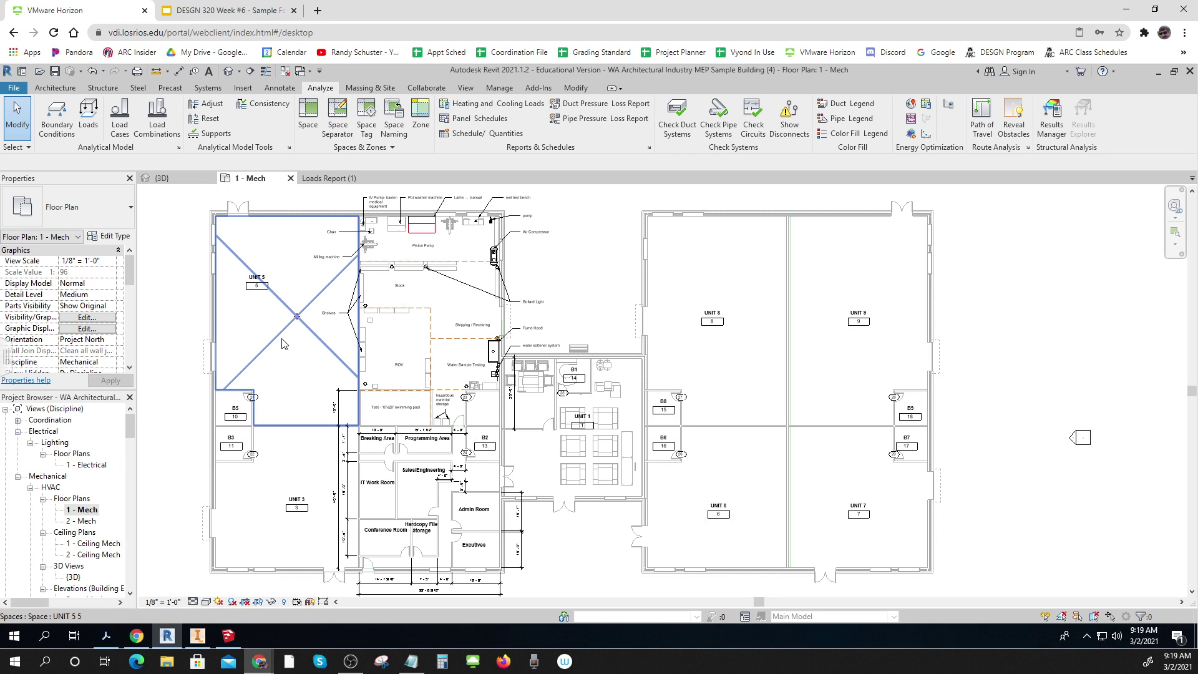
- Delete the Unit 1, Unit 3 and Unit 5 spaces from the floor plan
click(282, 340)
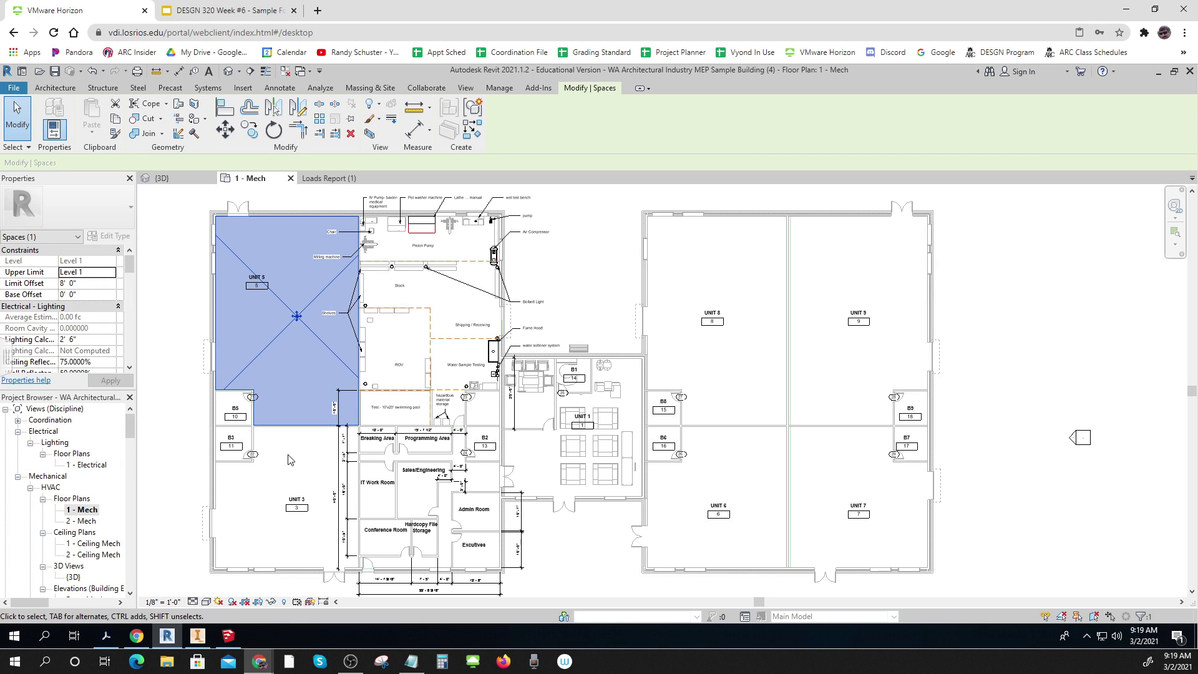
click(265, 474)
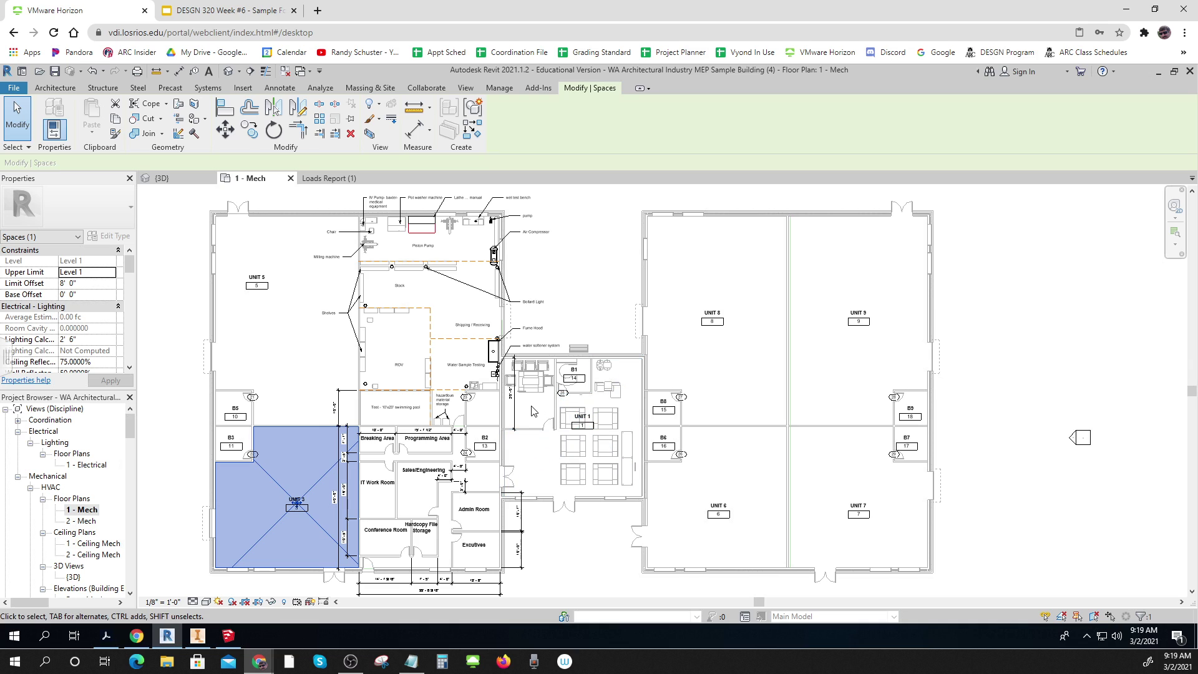
click(548, 460)
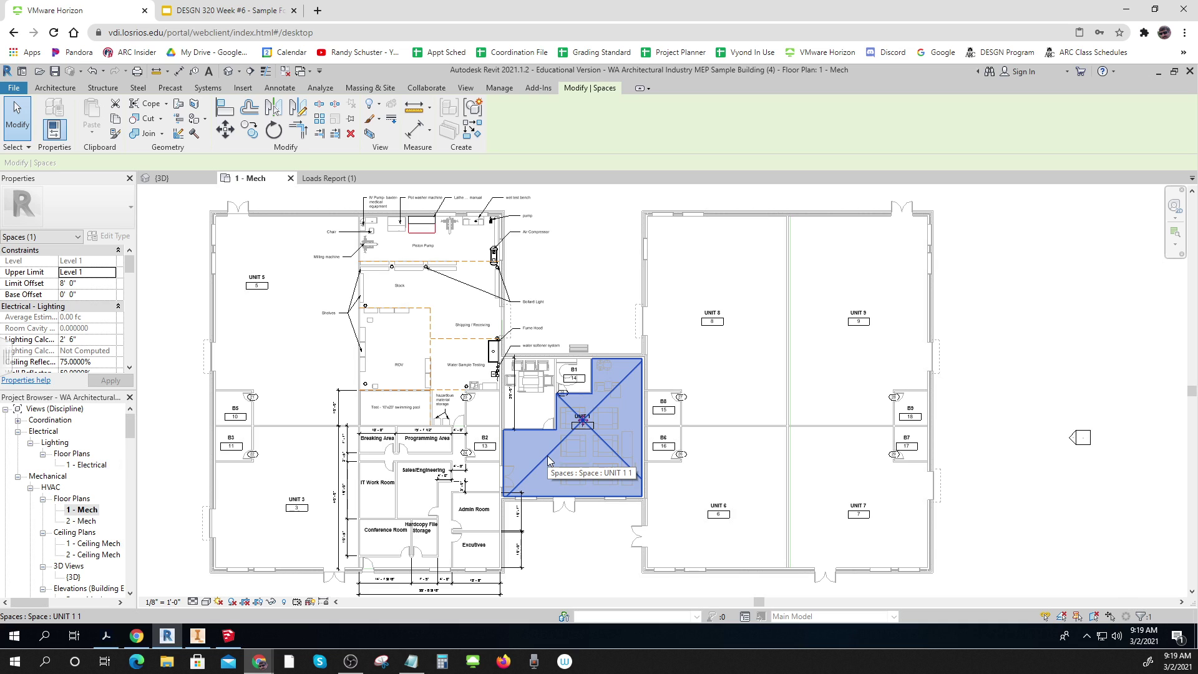
key(Delete)
click(558, 544)
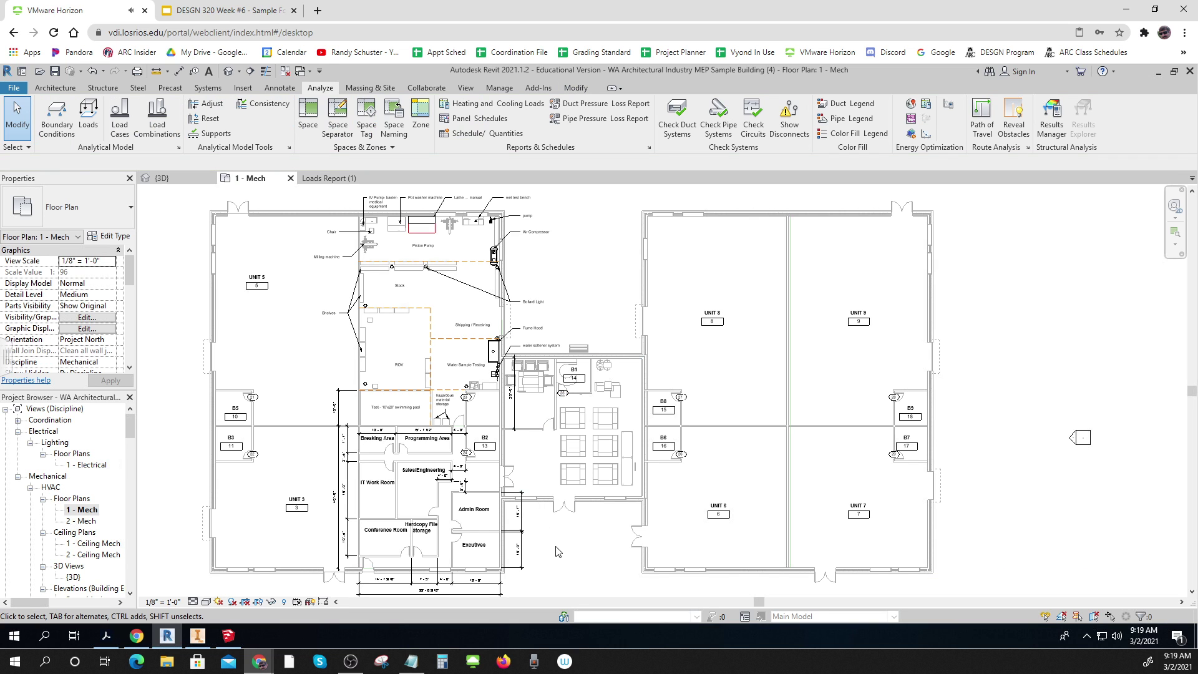
click(282, 484)
key(Delete)
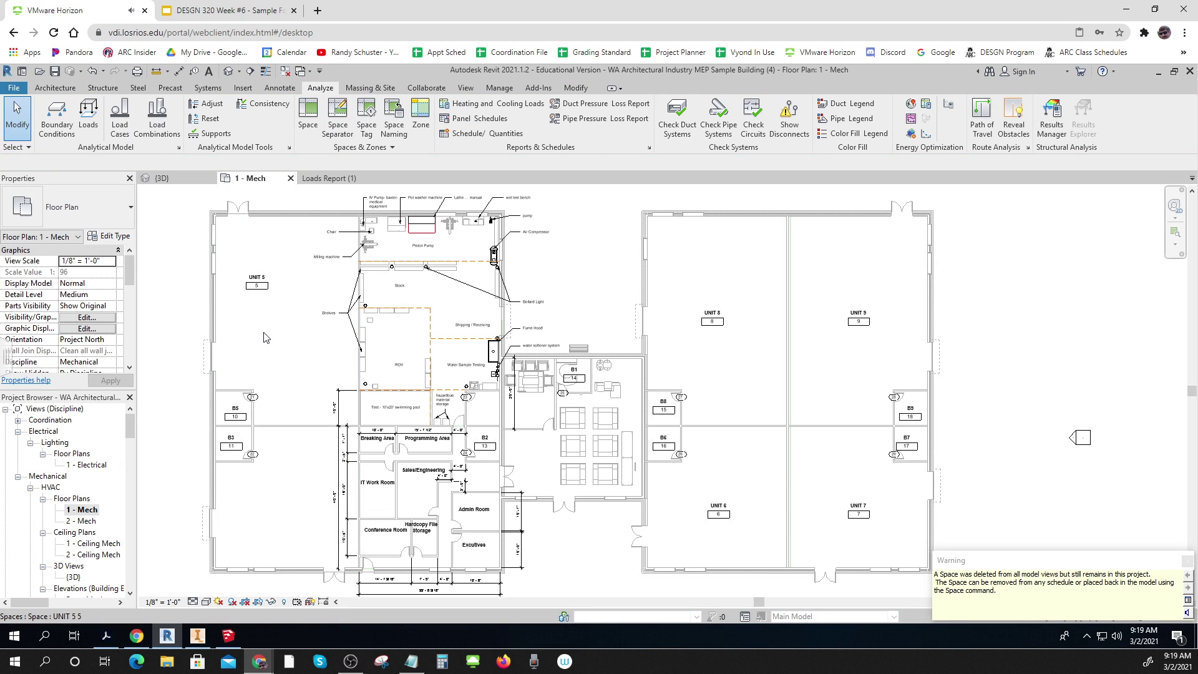
click(278, 342)
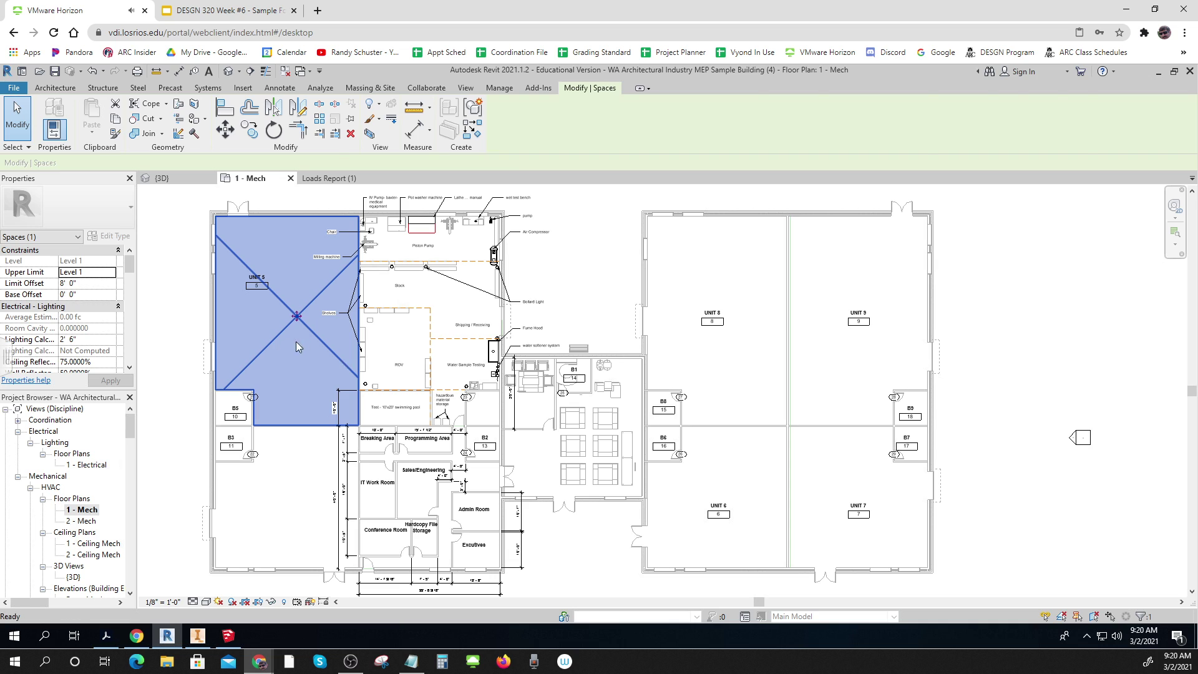
key(Delete)
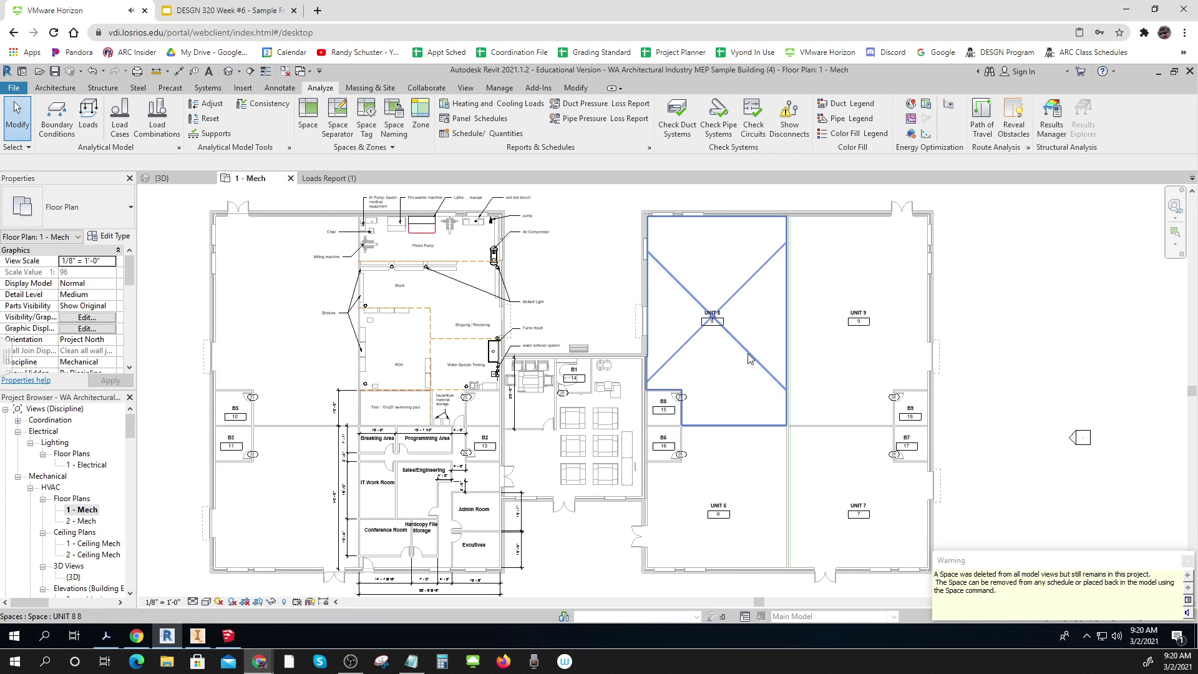
- Delete the Unit 8, Unit 9, Unit 7 and Unit 6 spaces in the east building
click(748, 353)
key(Delete)
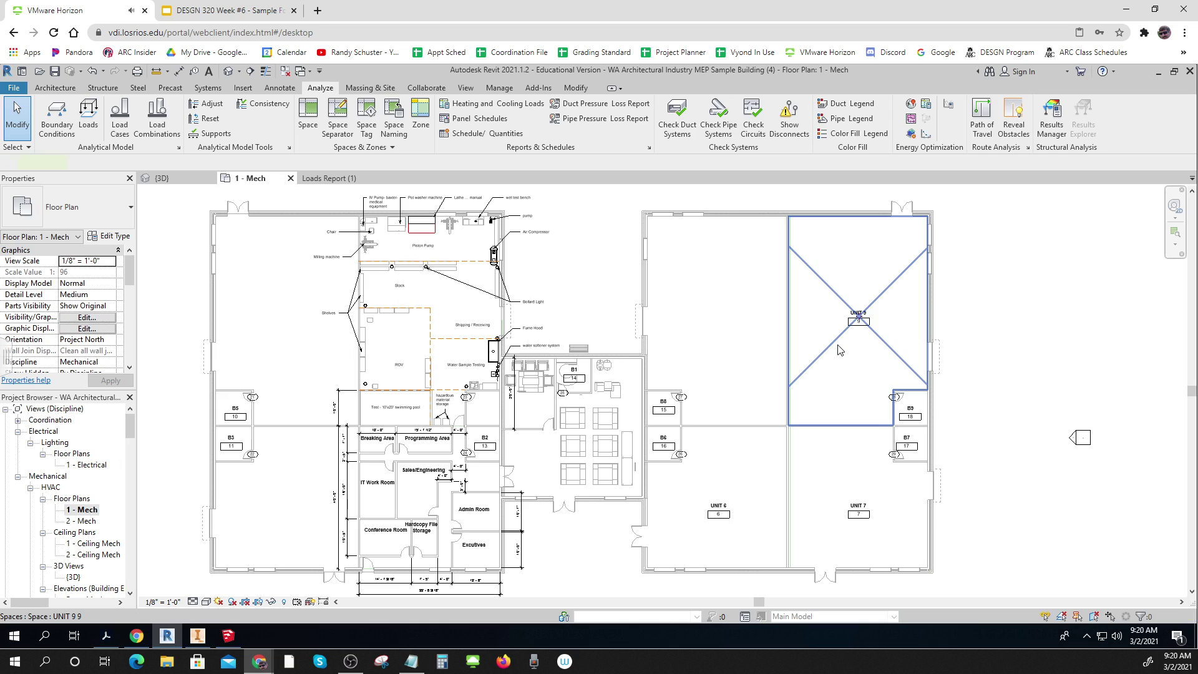
click(839, 345)
key(Delete)
click(823, 481)
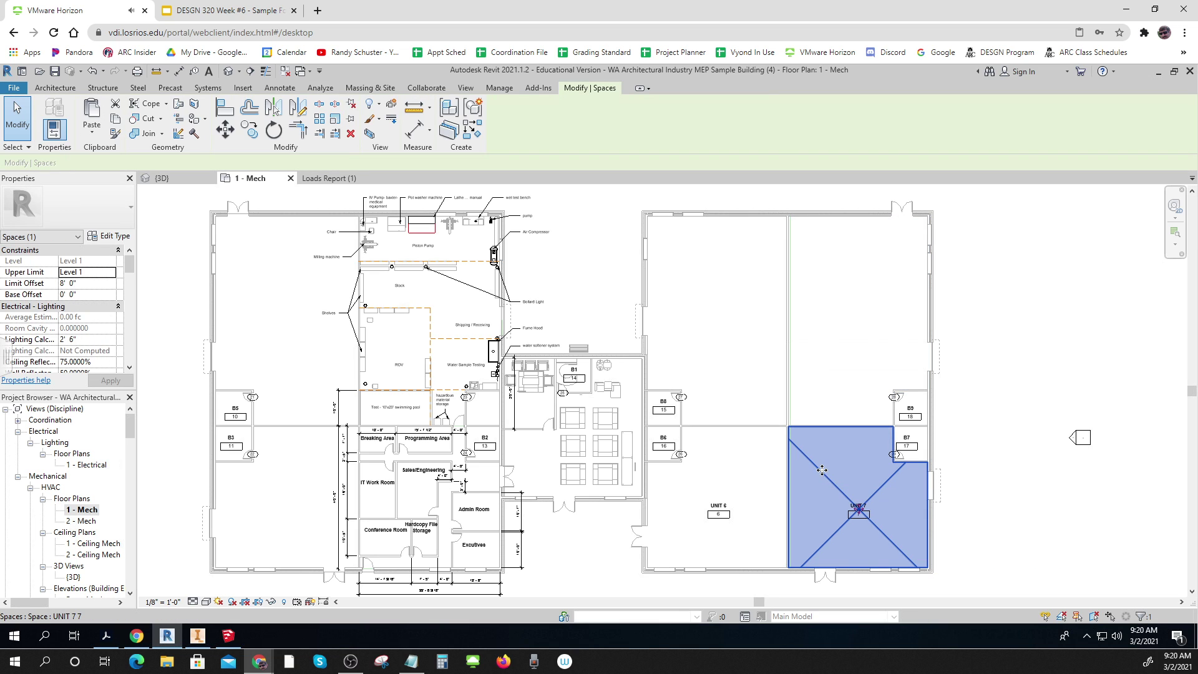
key(Delete)
click(755, 479)
key(Delete)
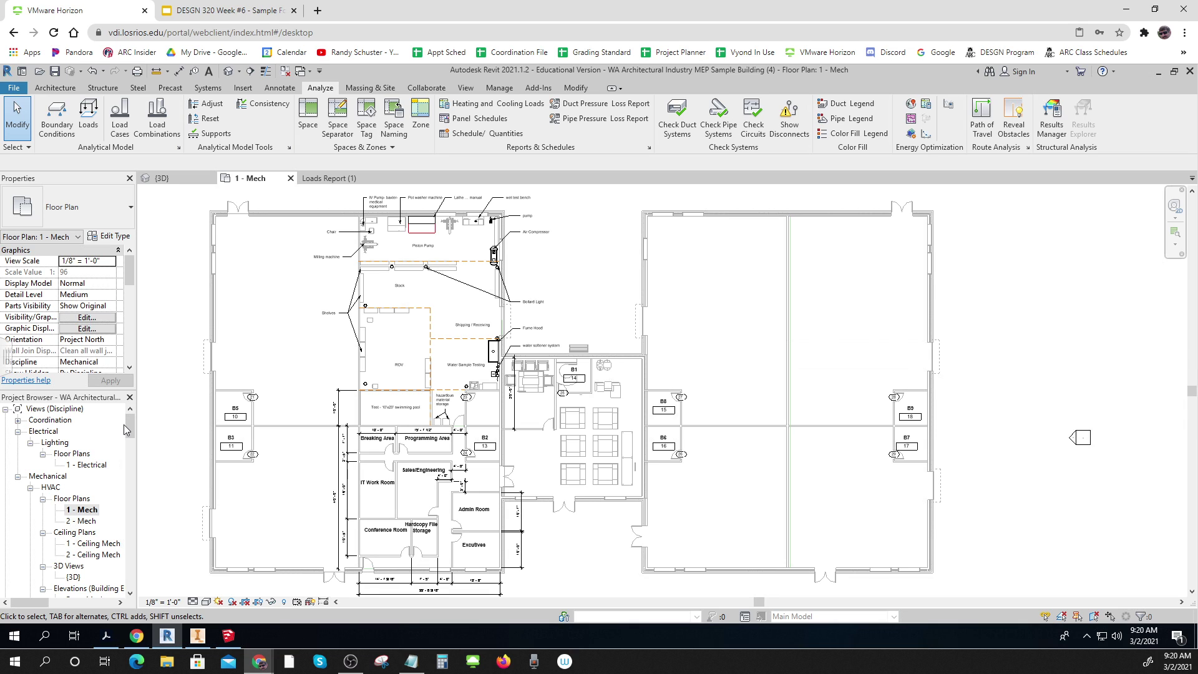
- Start a new schedule for the Spaces category in the New Construction phase
click(466, 88)
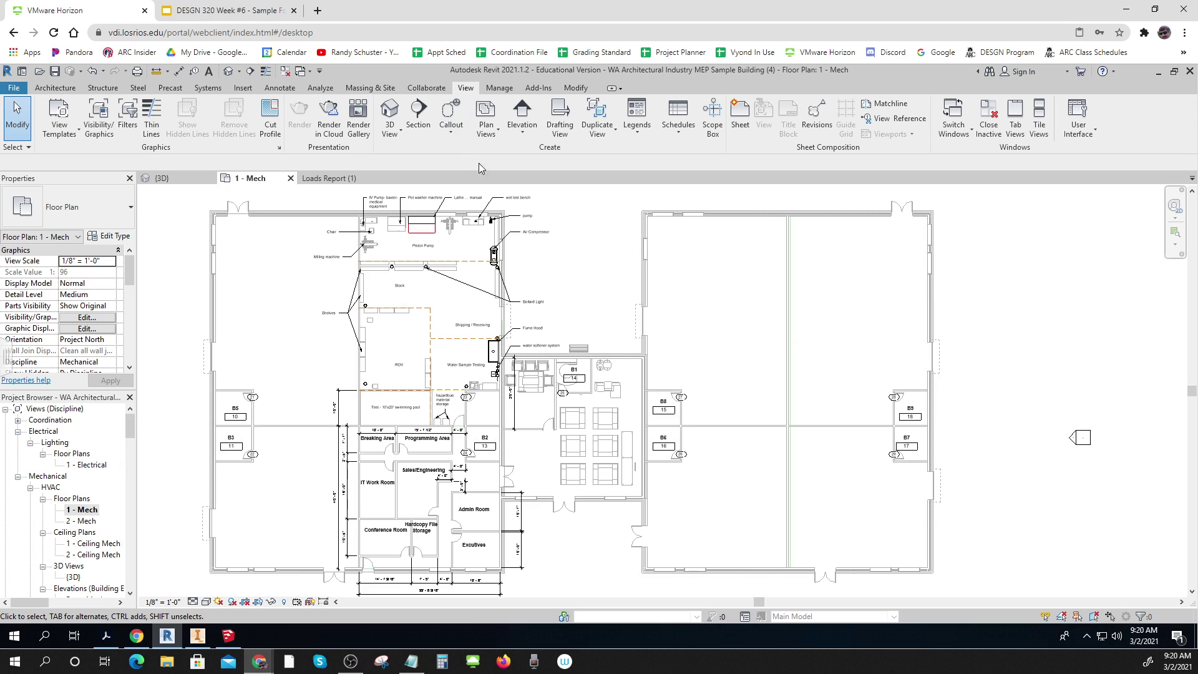
click(681, 130)
click(705, 150)
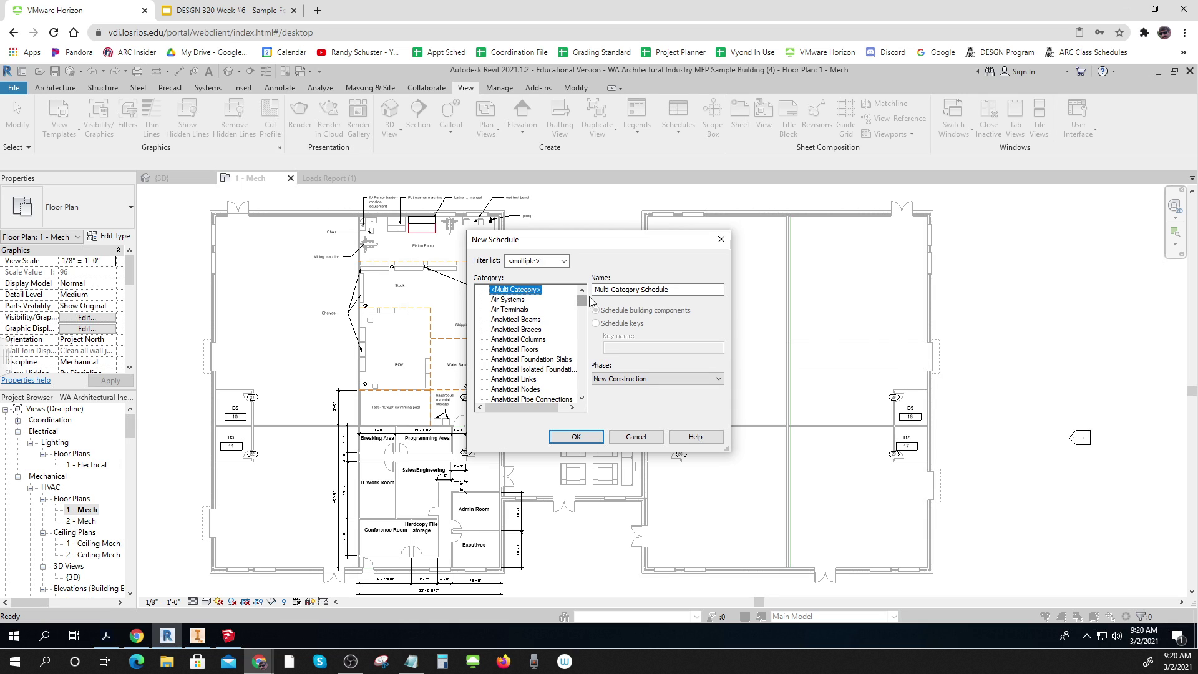
drag(582, 303, 586, 391)
scroll(531, 373, up, 1)
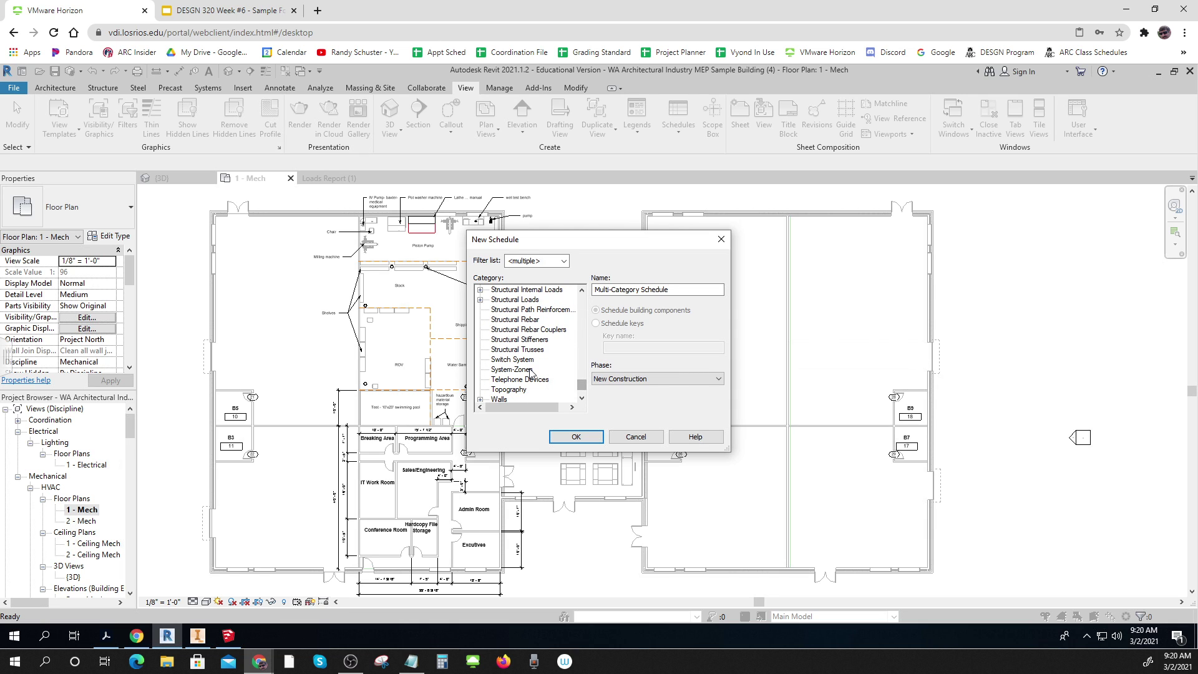
scroll(531, 372, up, 2)
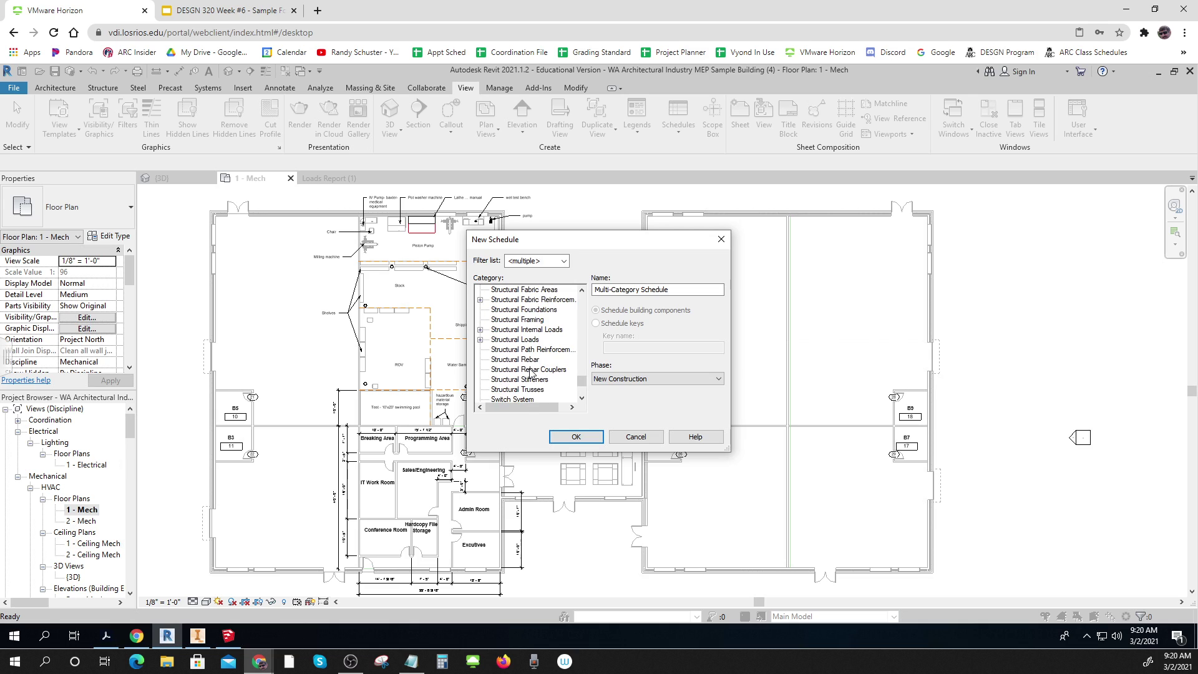
scroll(533, 370, up, 3)
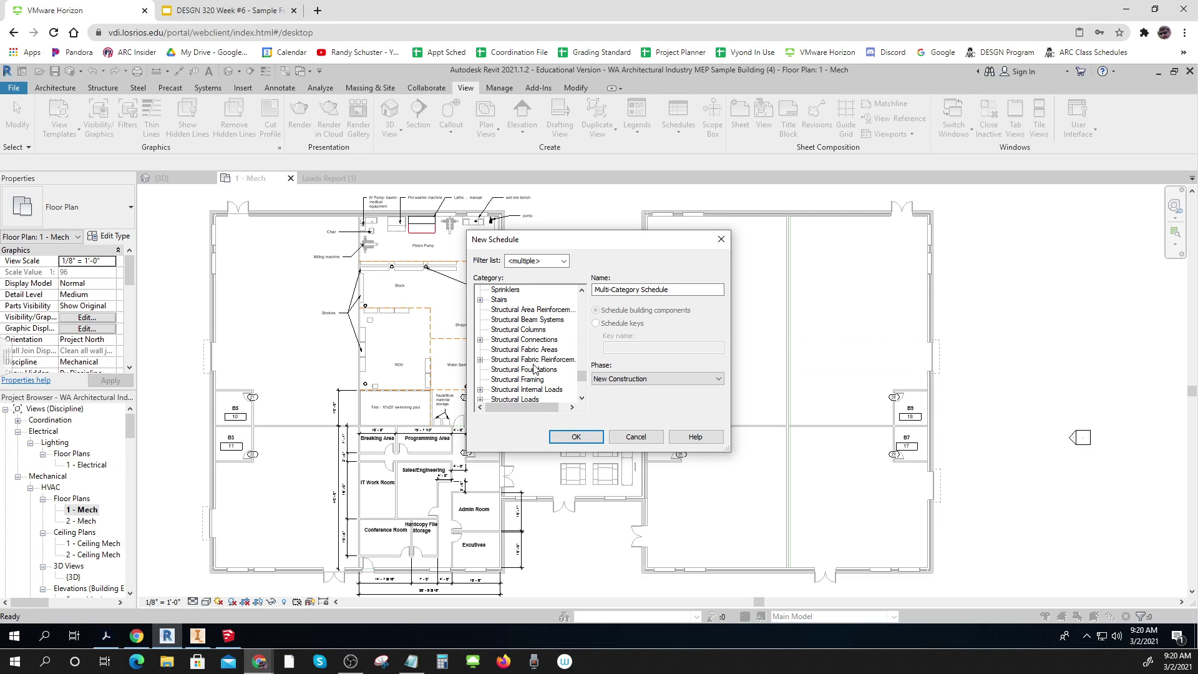
scroll(536, 355, up, 1)
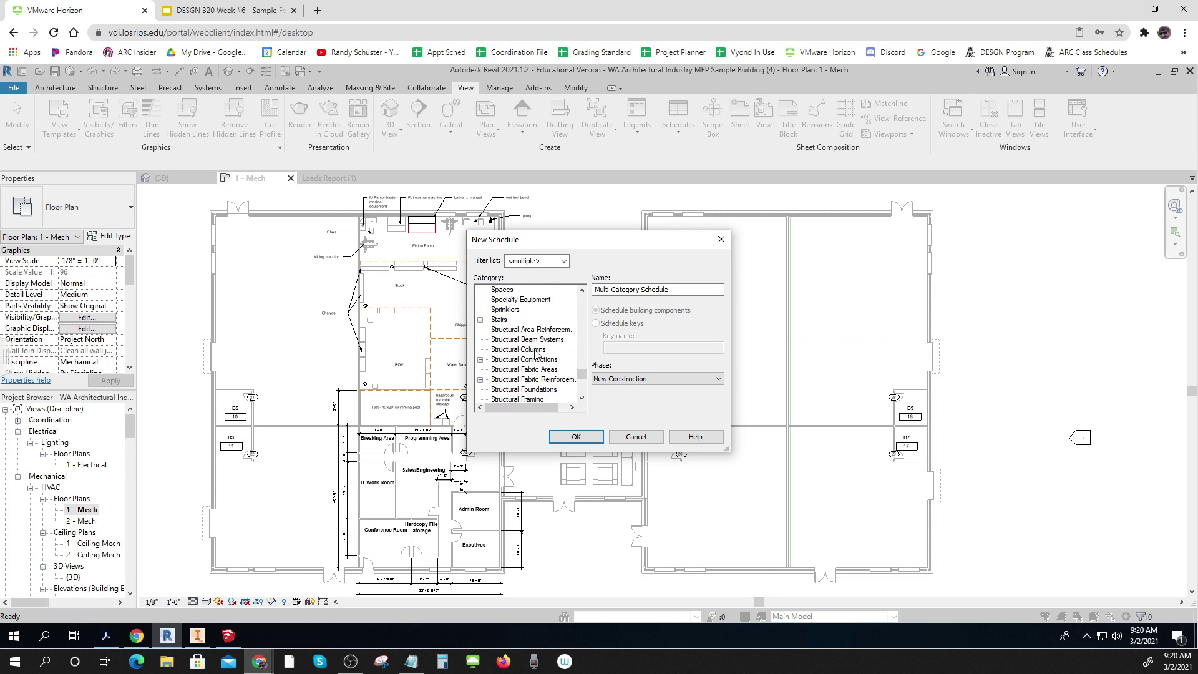
click(503, 290)
click(575, 438)
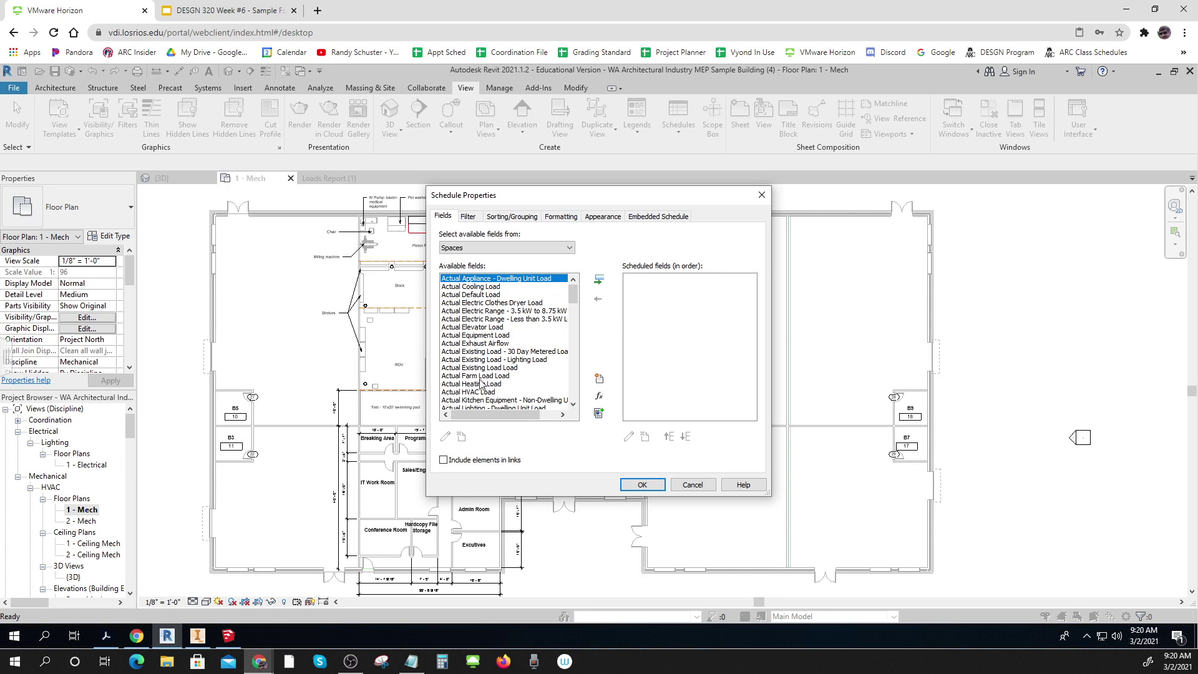
- Add the Name and Number fields to the space schedule and create it
drag(573, 294, 574, 344)
scroll(453, 338, down, 6)
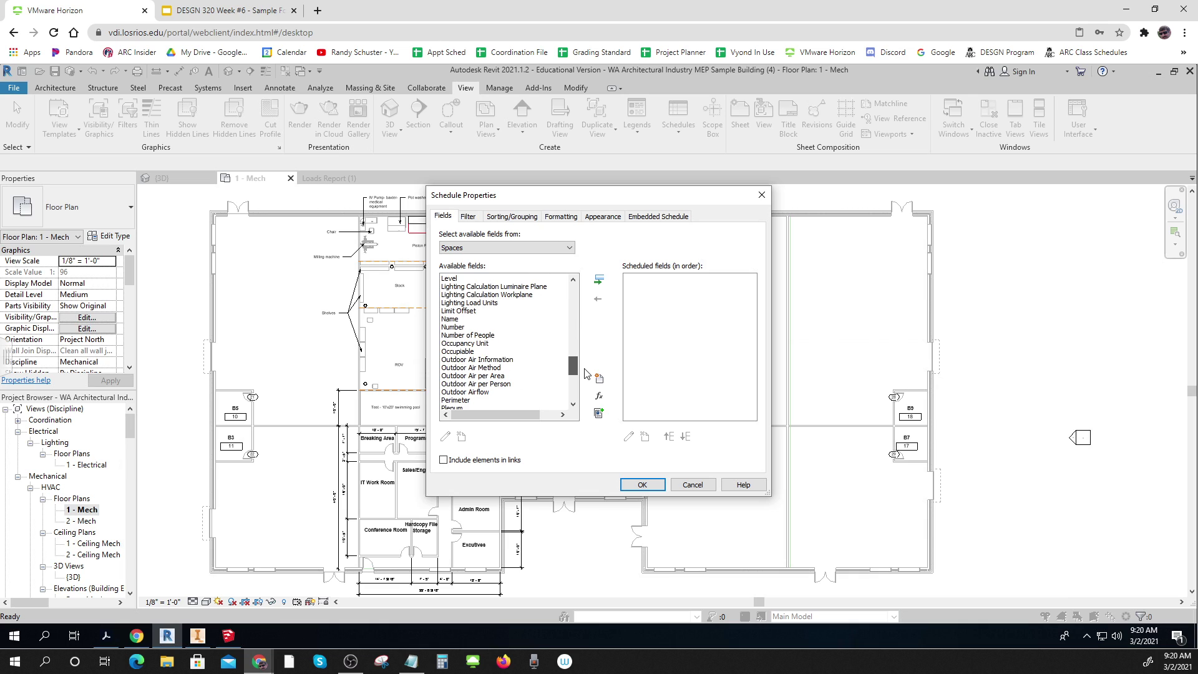
click(453, 337)
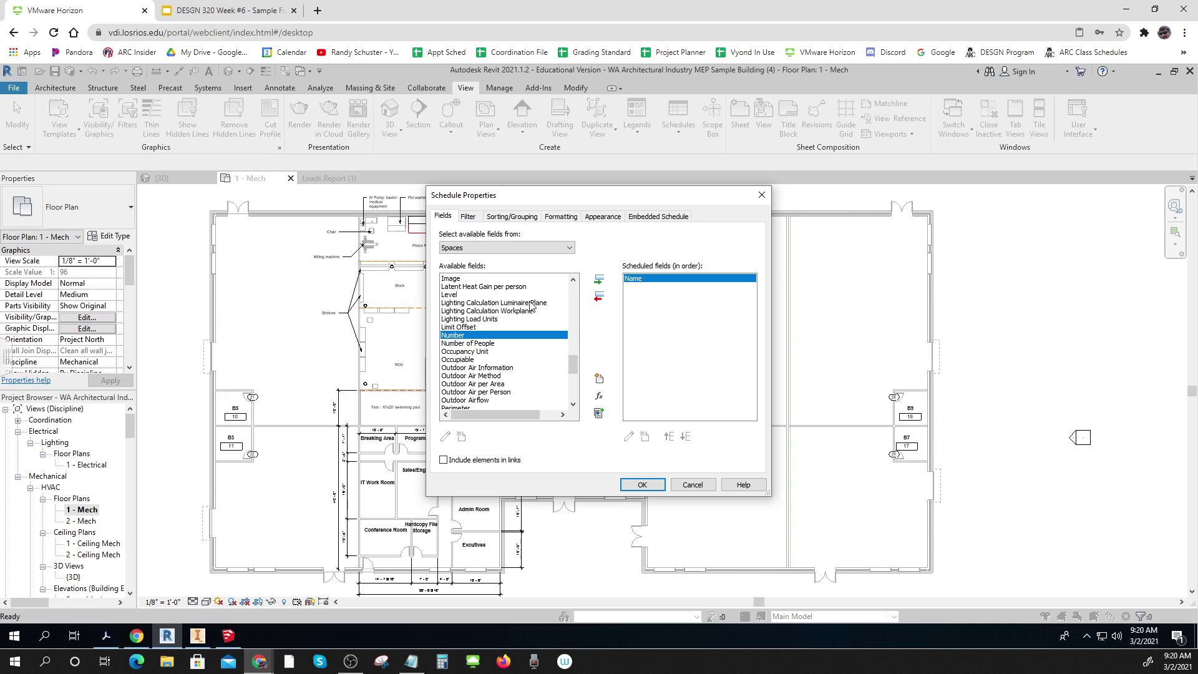
click(597, 282)
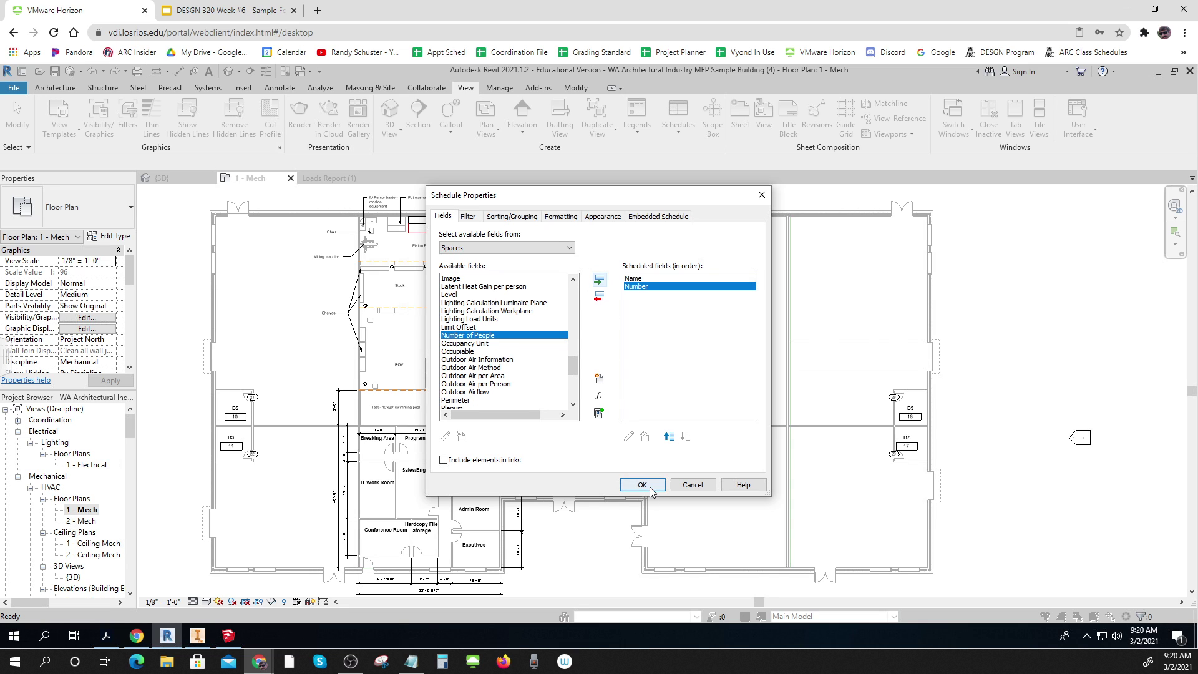
click(642, 485)
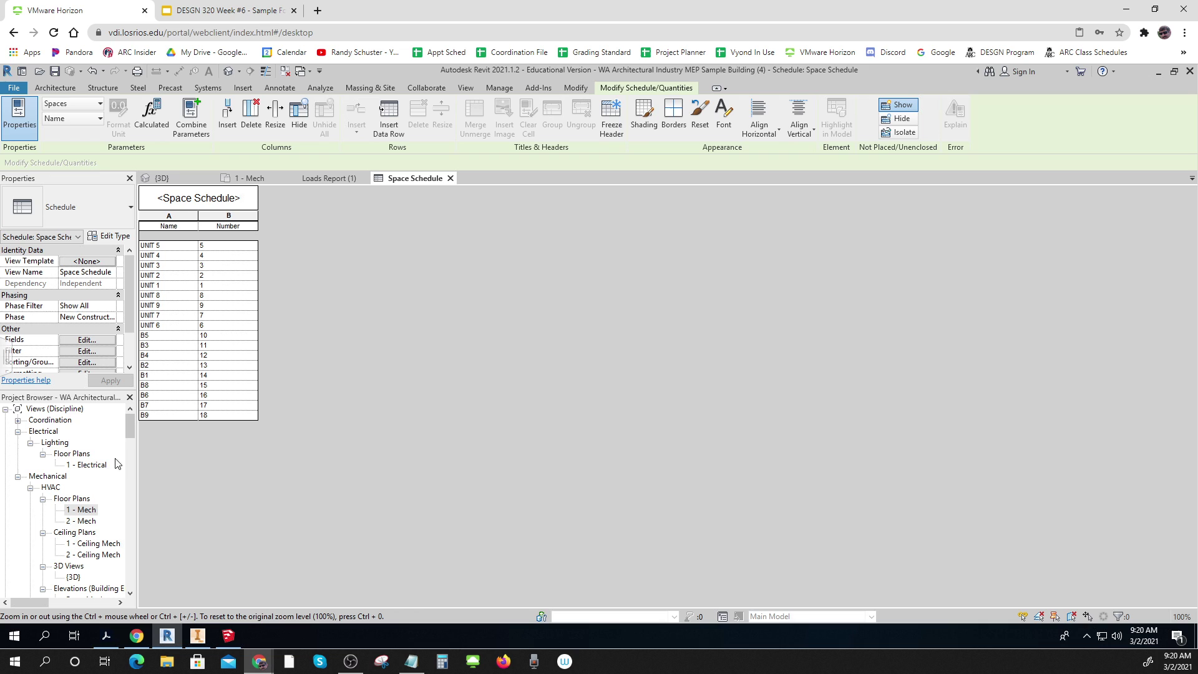
- Return to the 1 - Mech floor plan, and reopen the Space Schedule from the project's schedules
double_click(86, 511)
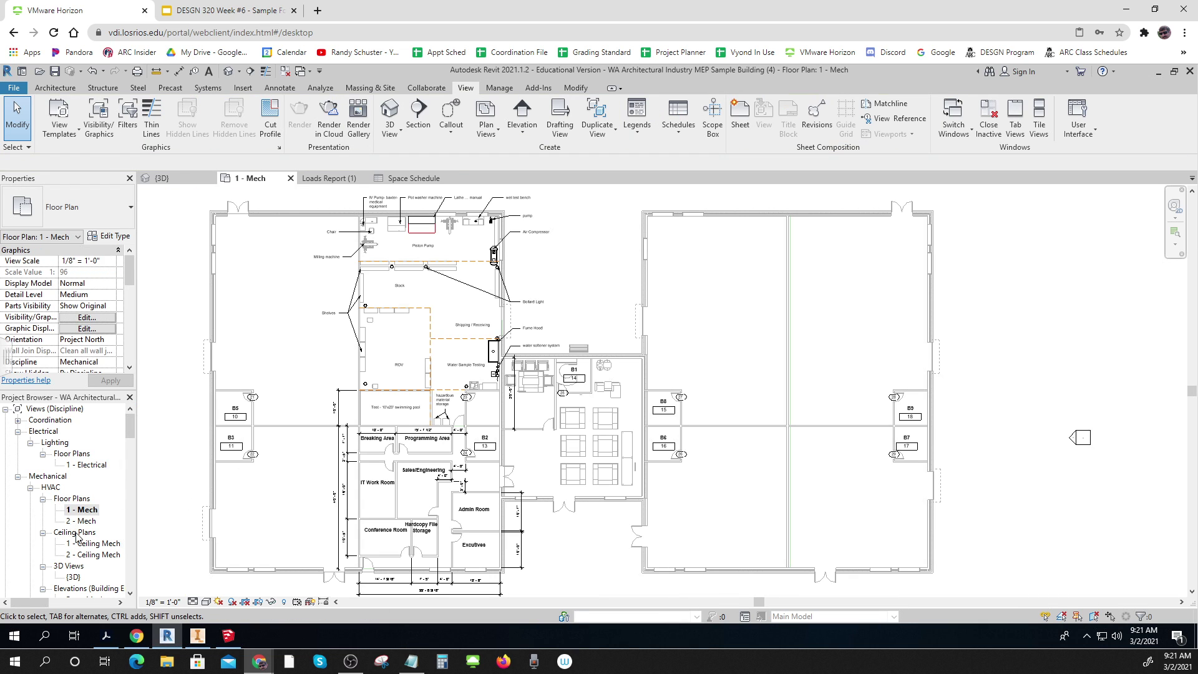
drag(132, 430, 135, 460)
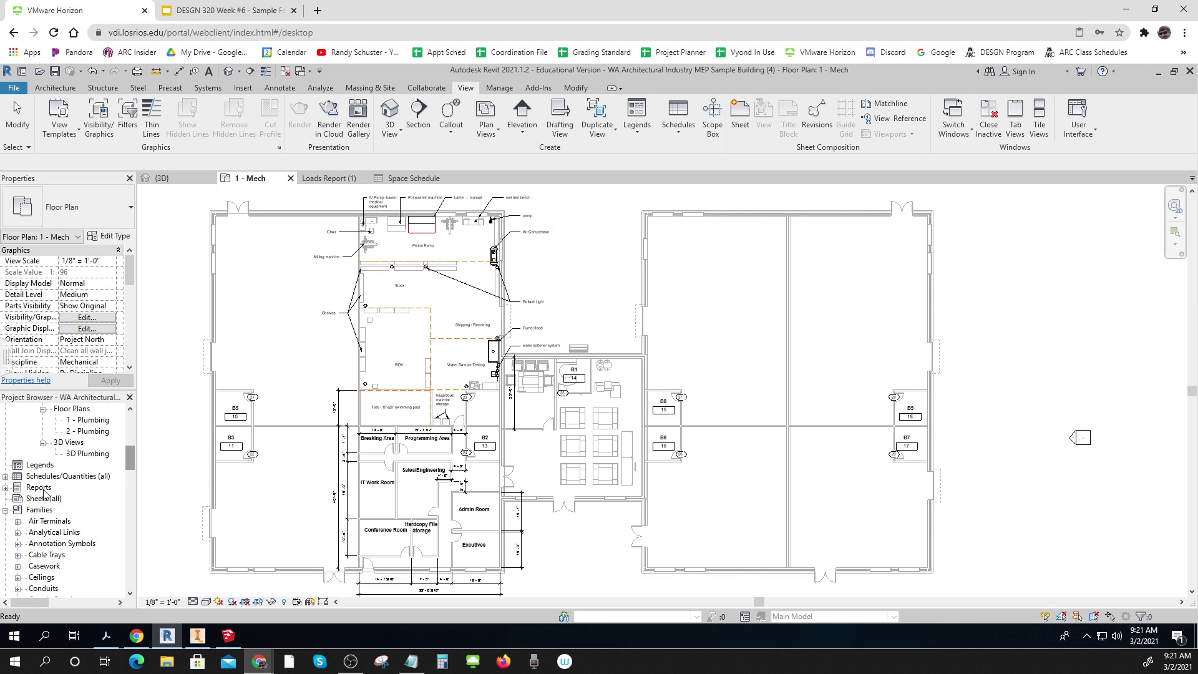
click(5, 476)
double_click(56, 487)
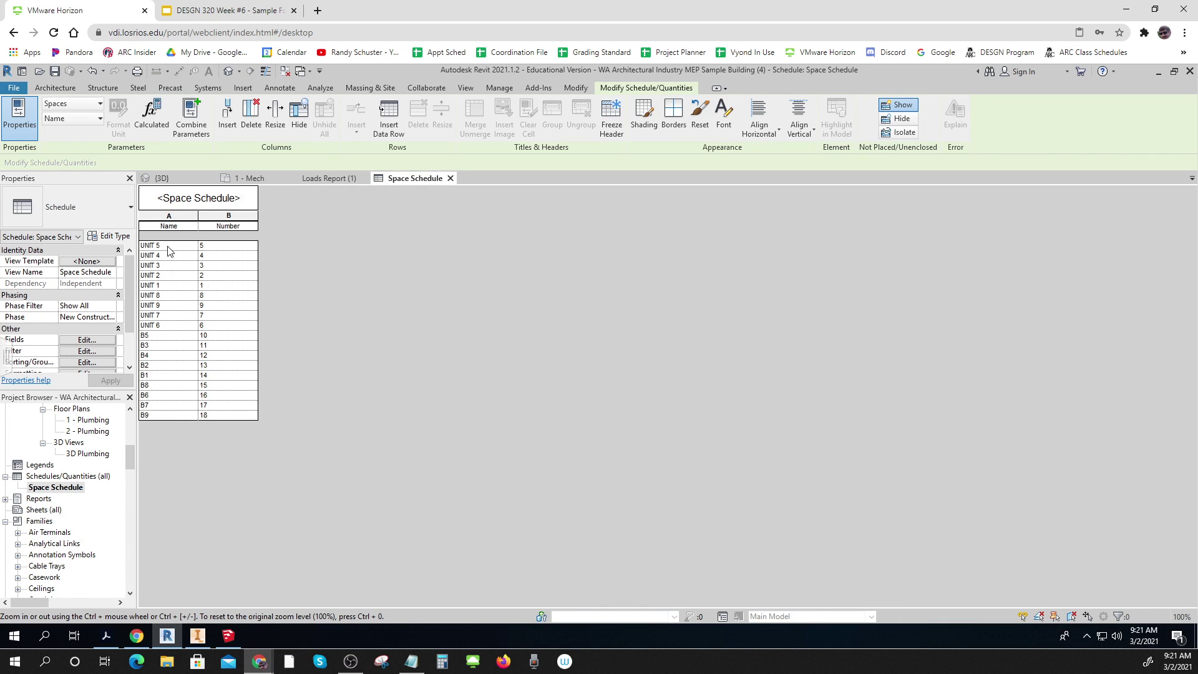
click(168, 248)
click(169, 416)
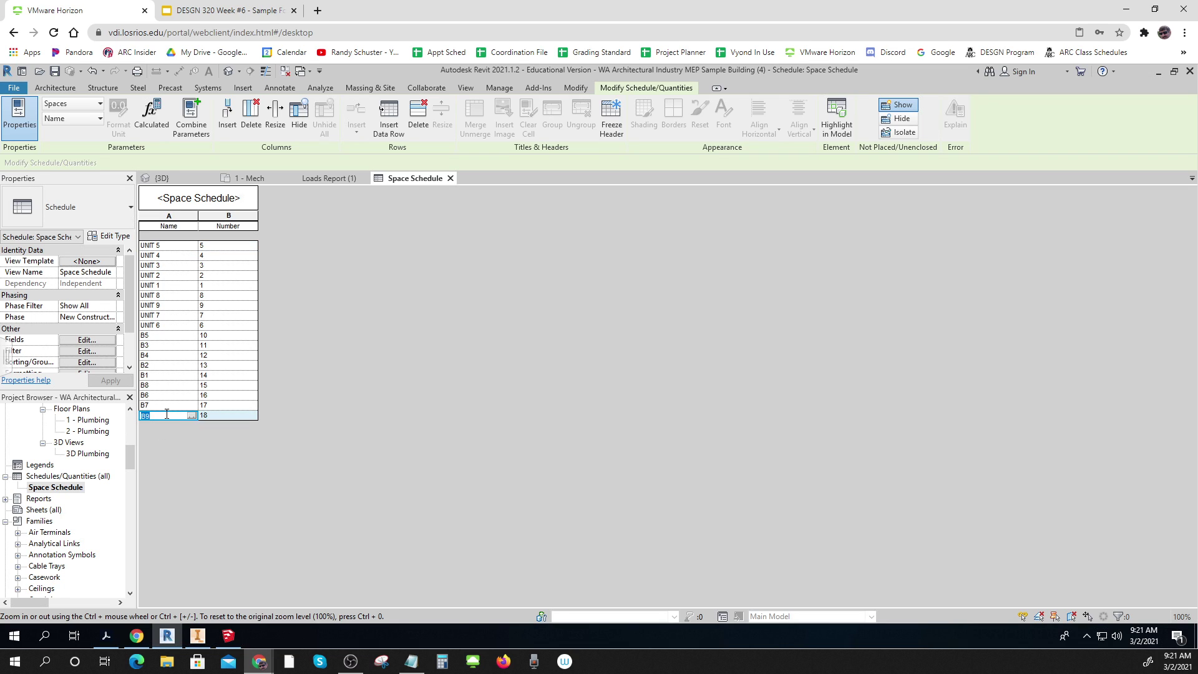
click(191, 416)
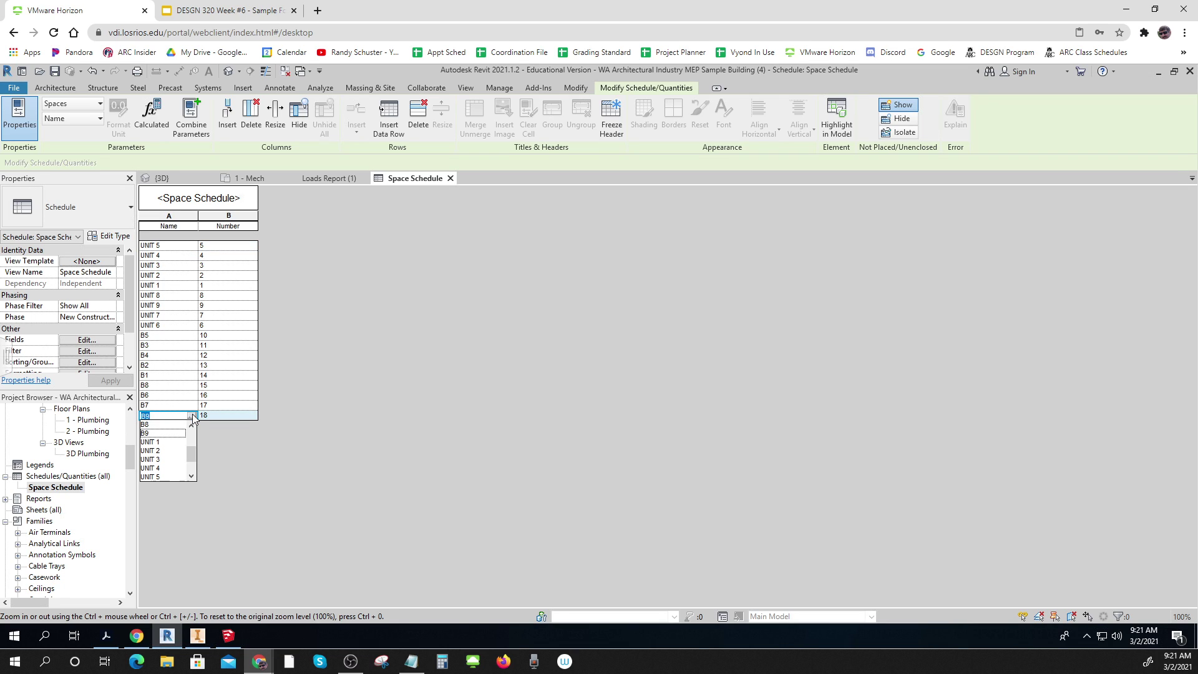
click(244, 464)
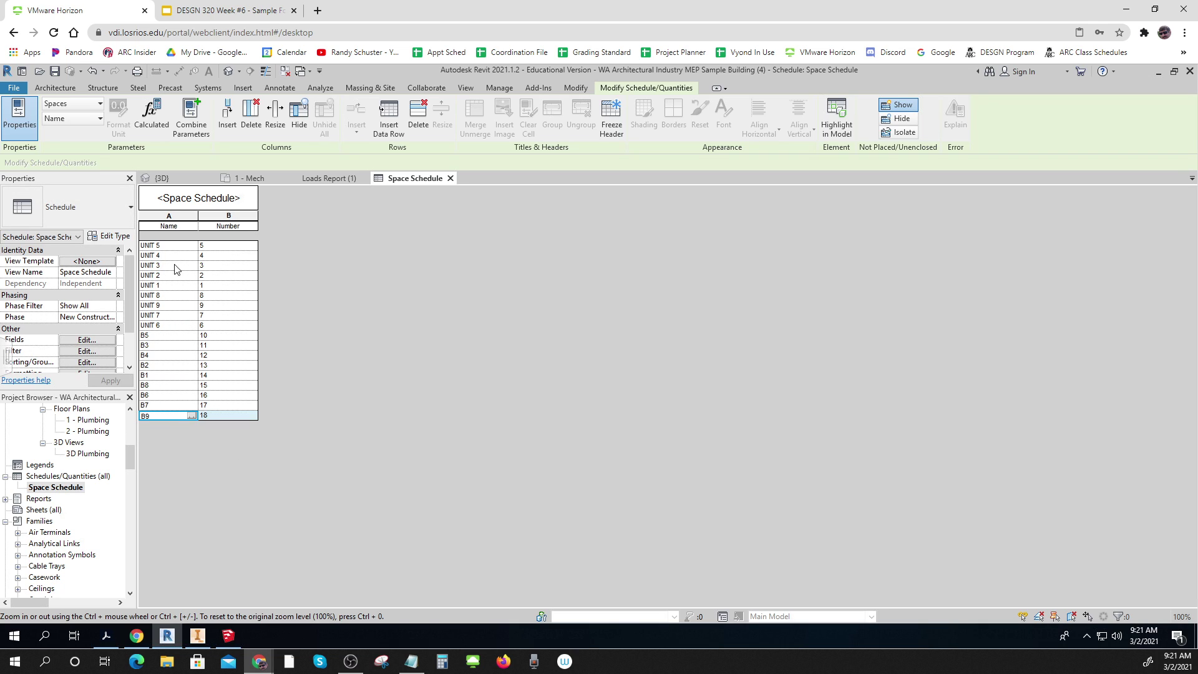
- Delete the UNIT 5 and UNIT 4 rows from the space schedule, removing their spaces and tags
right_click(241, 249)
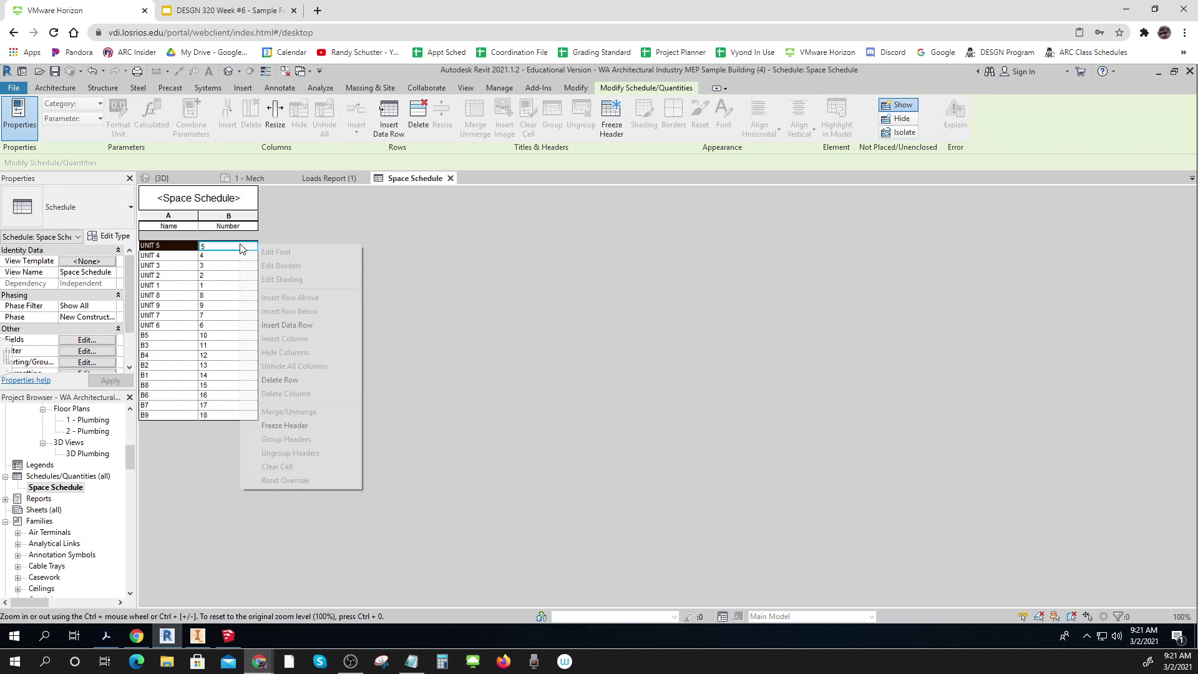
click(279, 379)
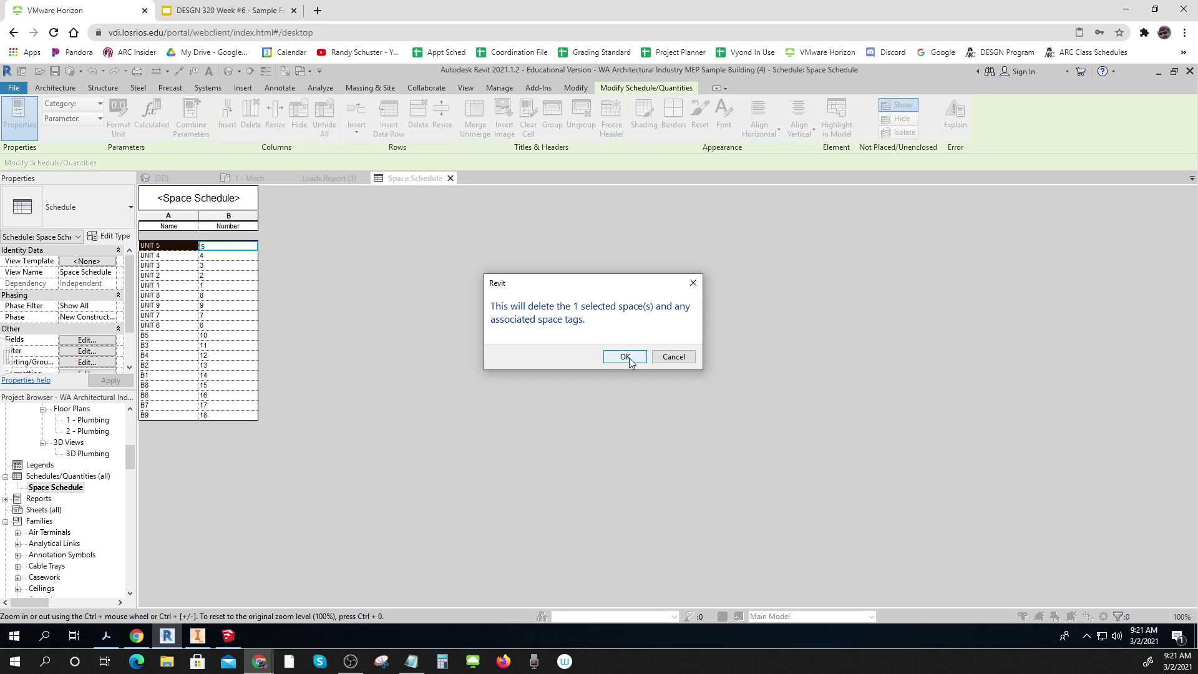
click(625, 357)
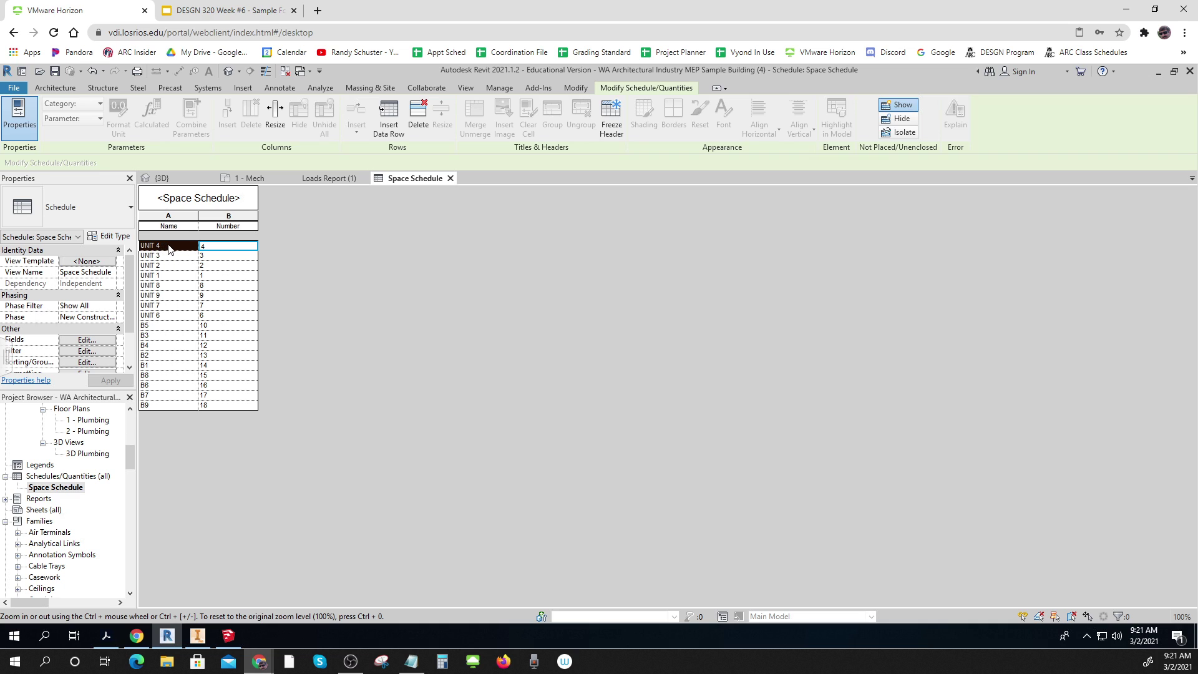
right_click(214, 247)
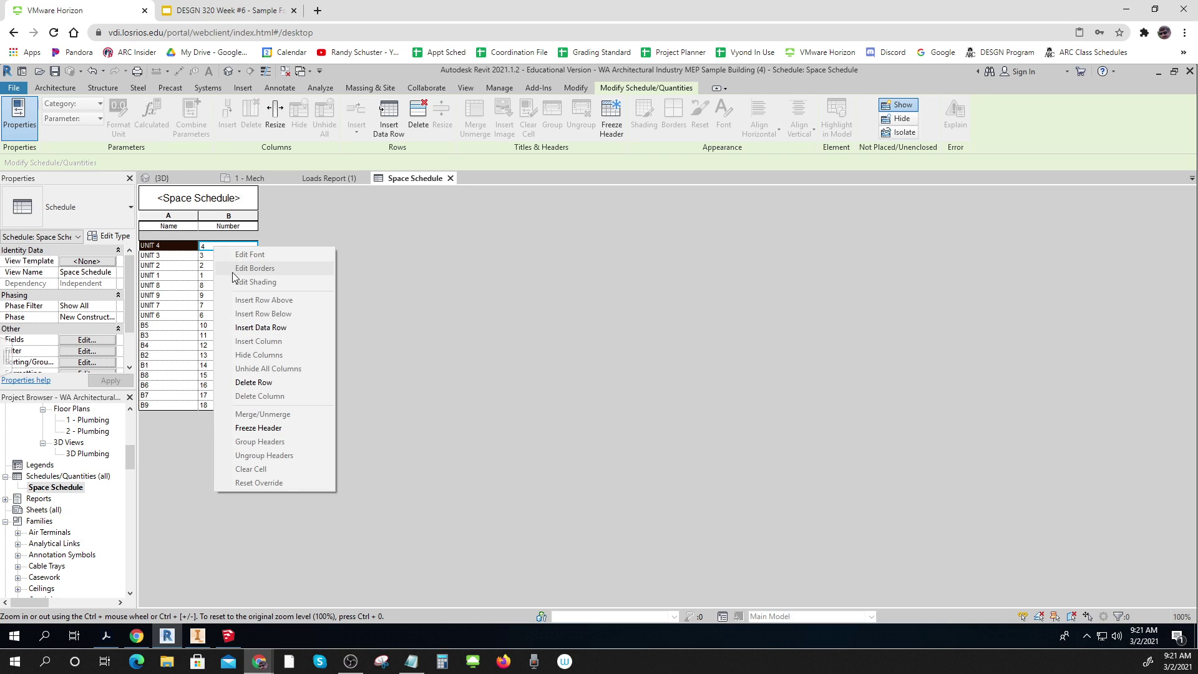
click(262, 382)
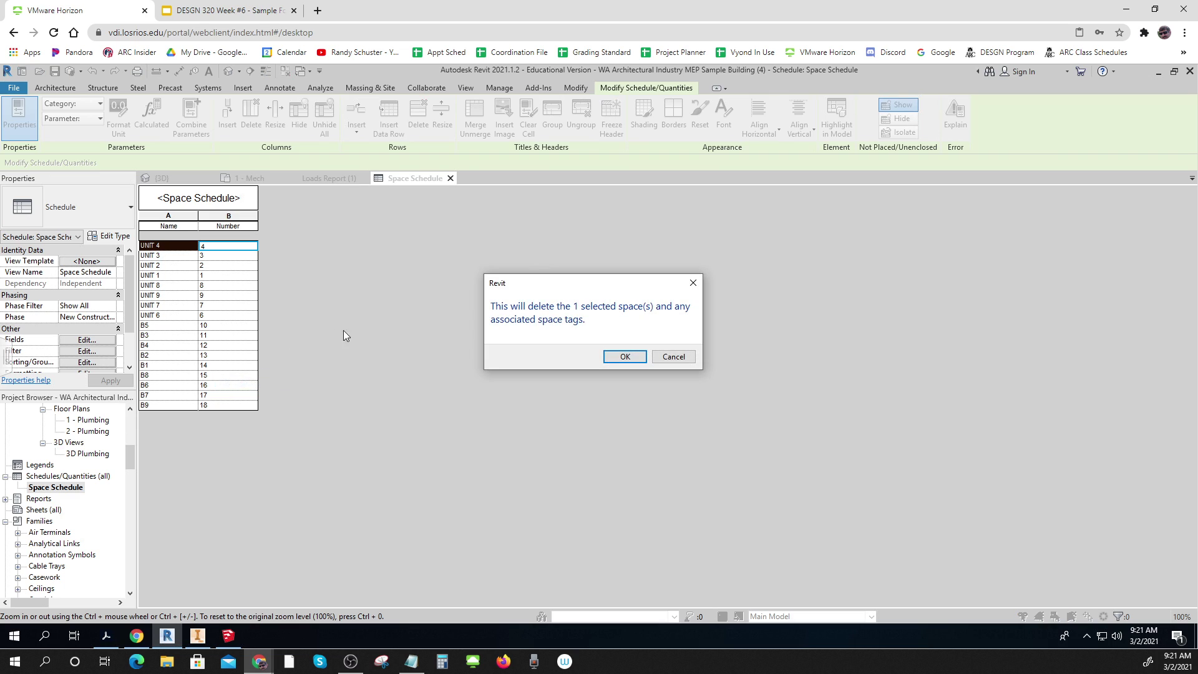
click(620, 353)
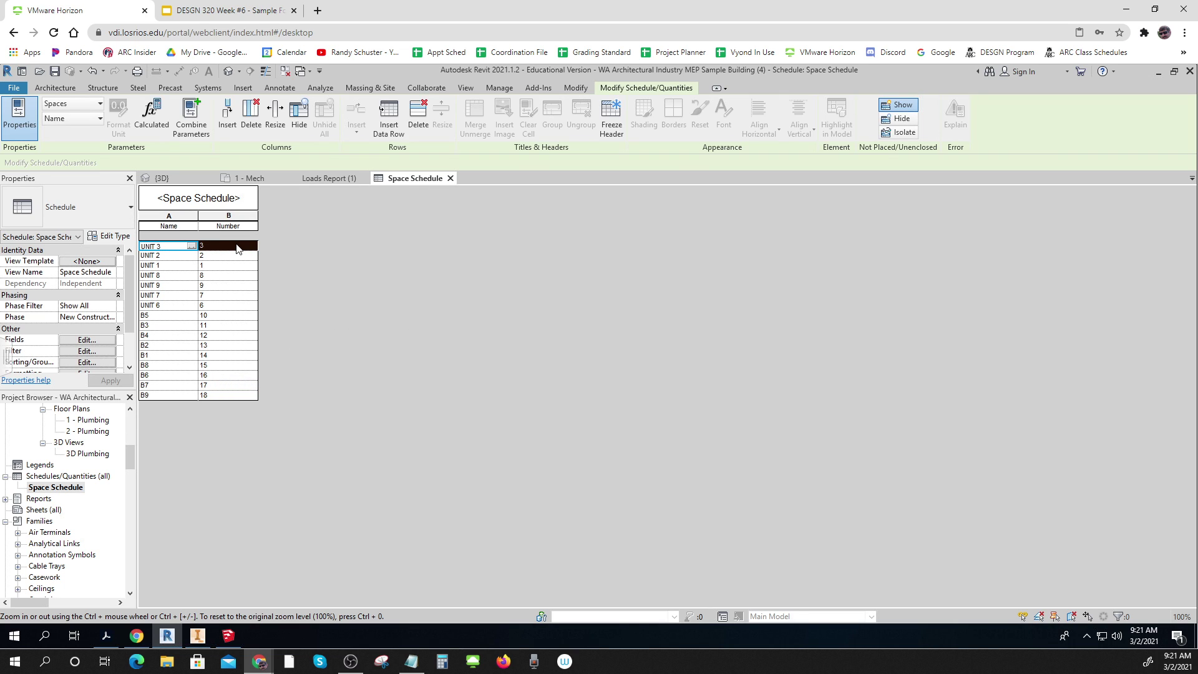
- Delete the UNIT 3 and UNIT 2 rows from the space schedule, removing their spaces and tags
right_click(237, 246)
click(285, 380)
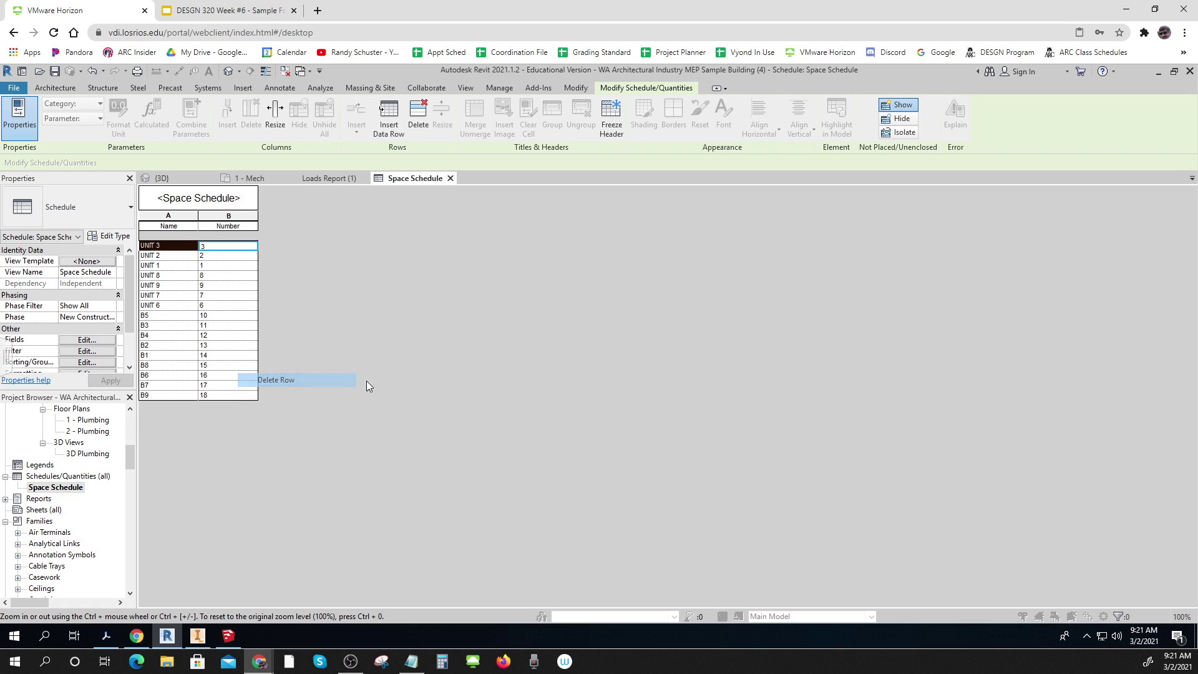
click(631, 353)
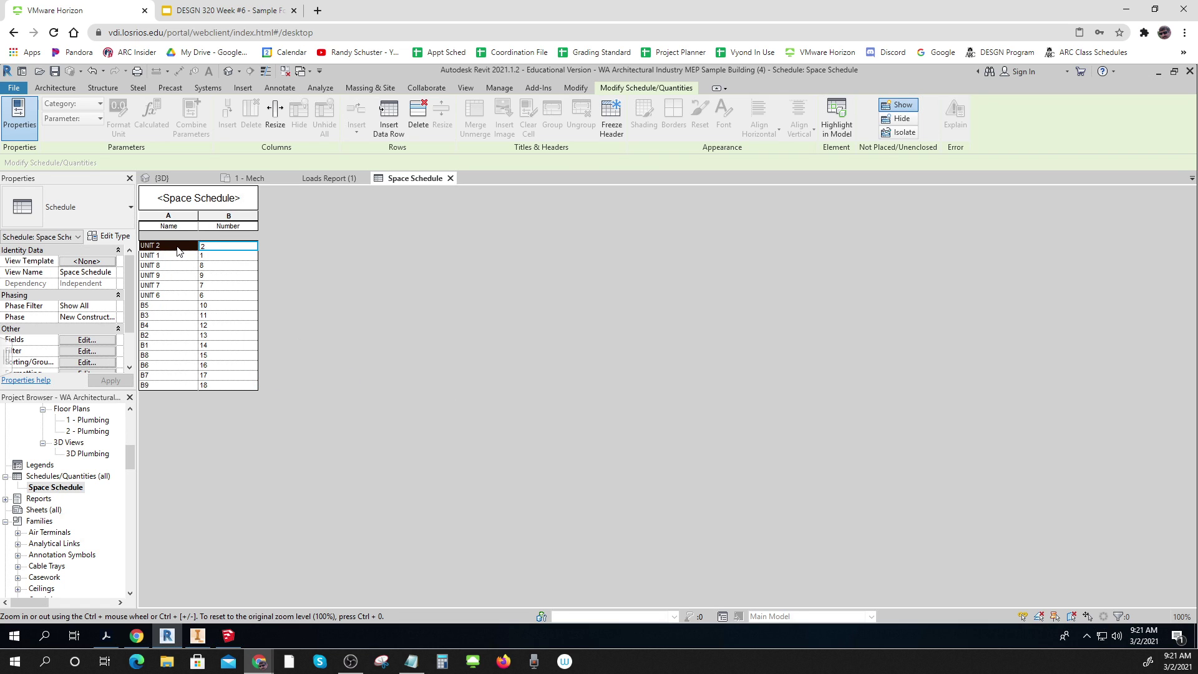
right_click(222, 246)
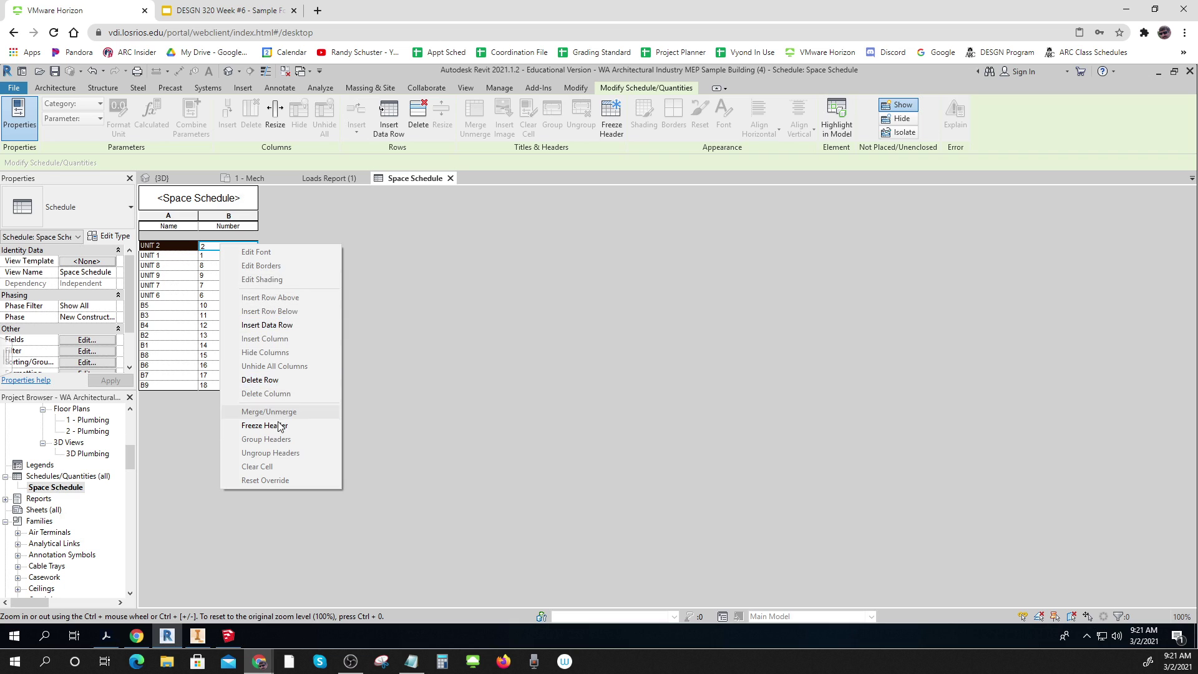
click(279, 382)
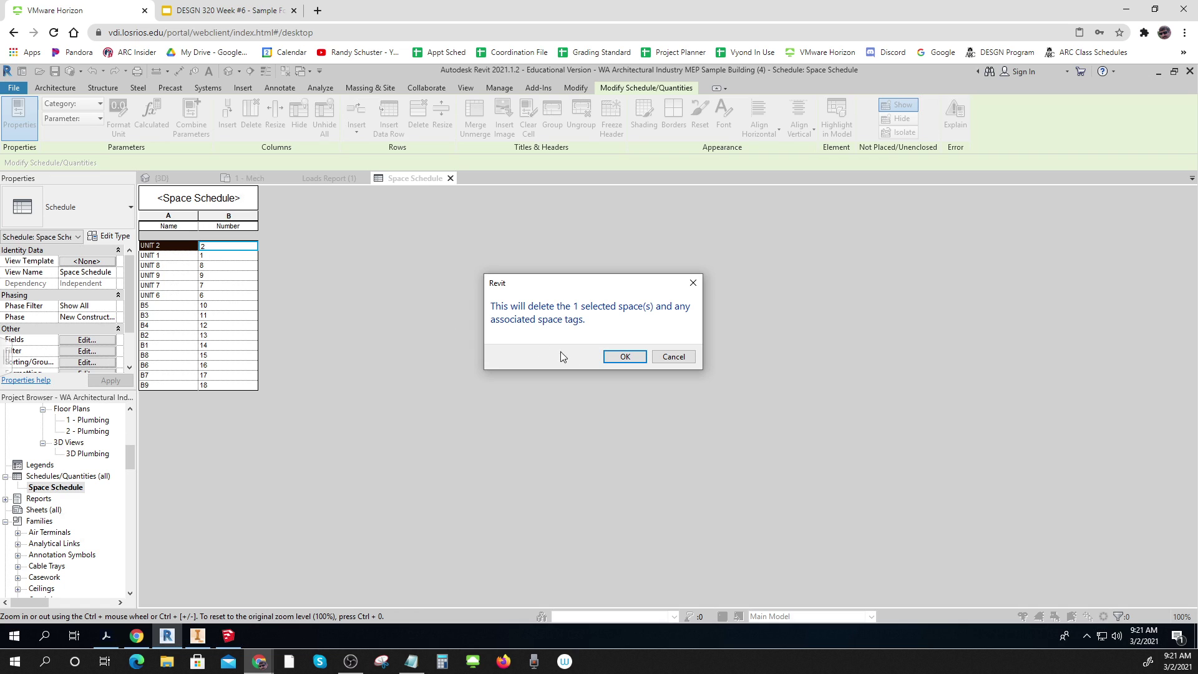
click(625, 358)
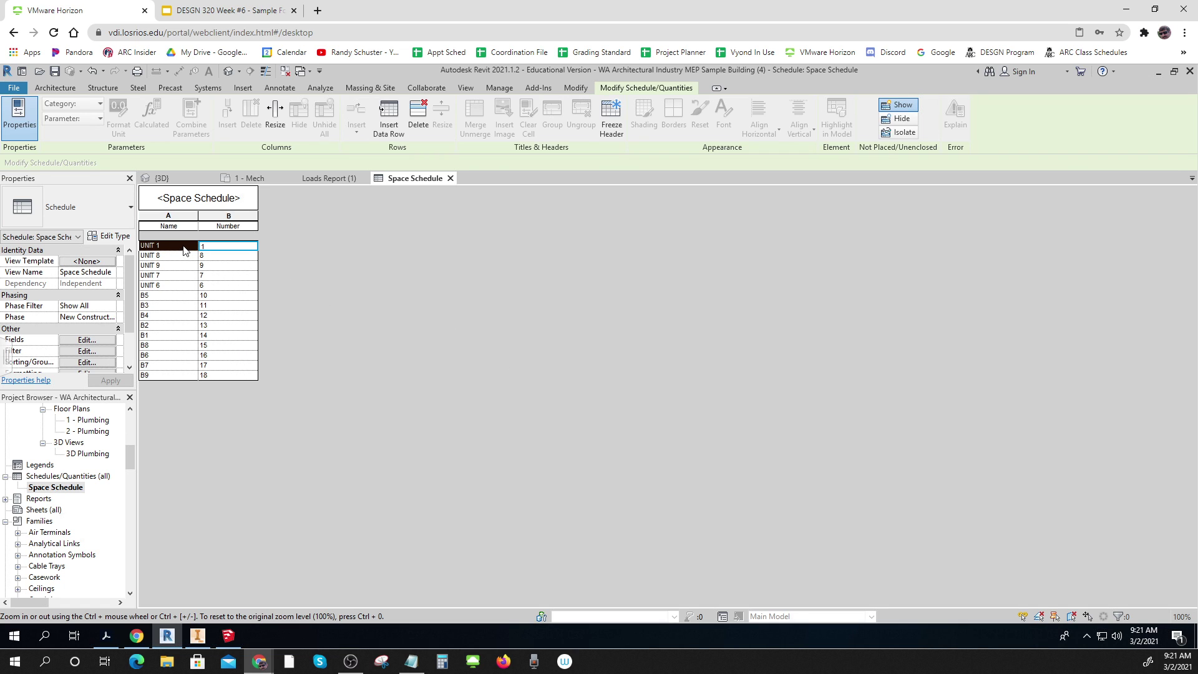
- Delete the UNIT 1 and UNIT 8 rows from the space schedule, removing their spaces and tags
right_click(223, 248)
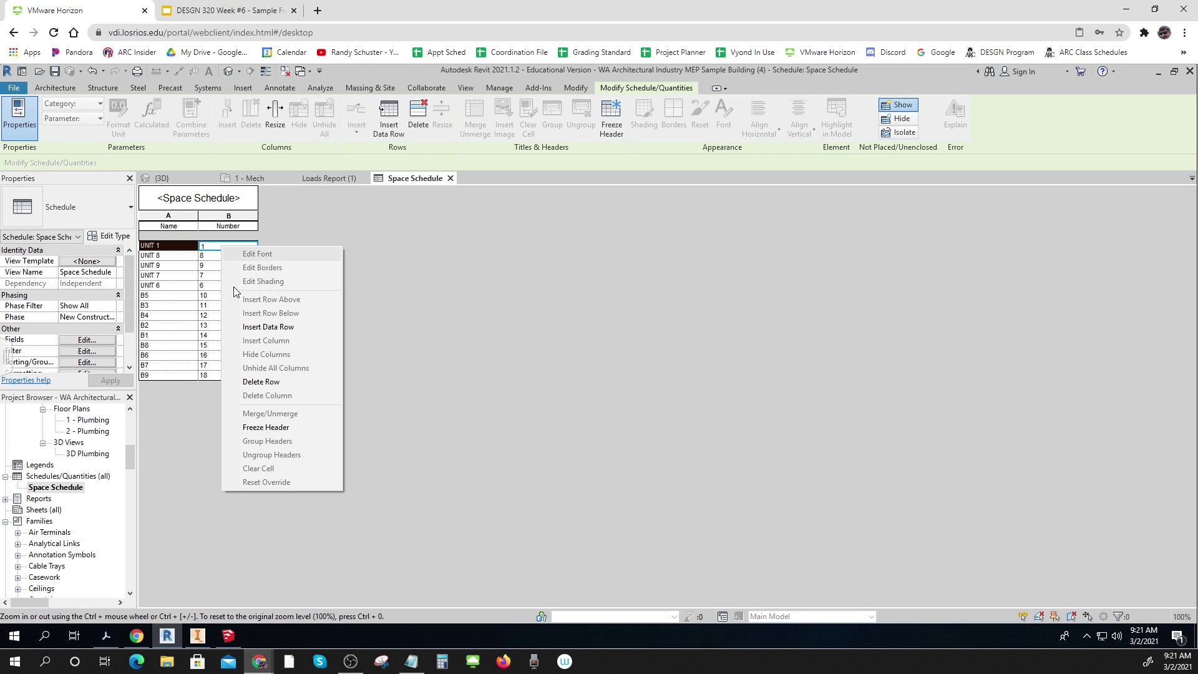
click(262, 382)
click(623, 356)
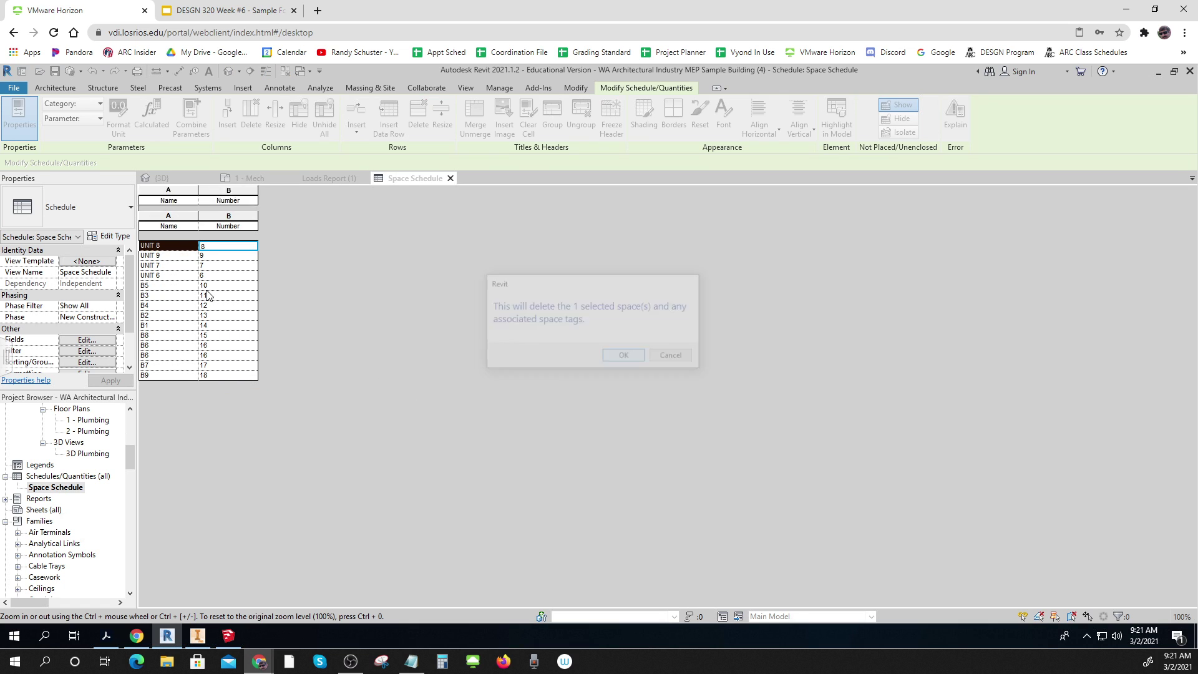
right_click(236, 246)
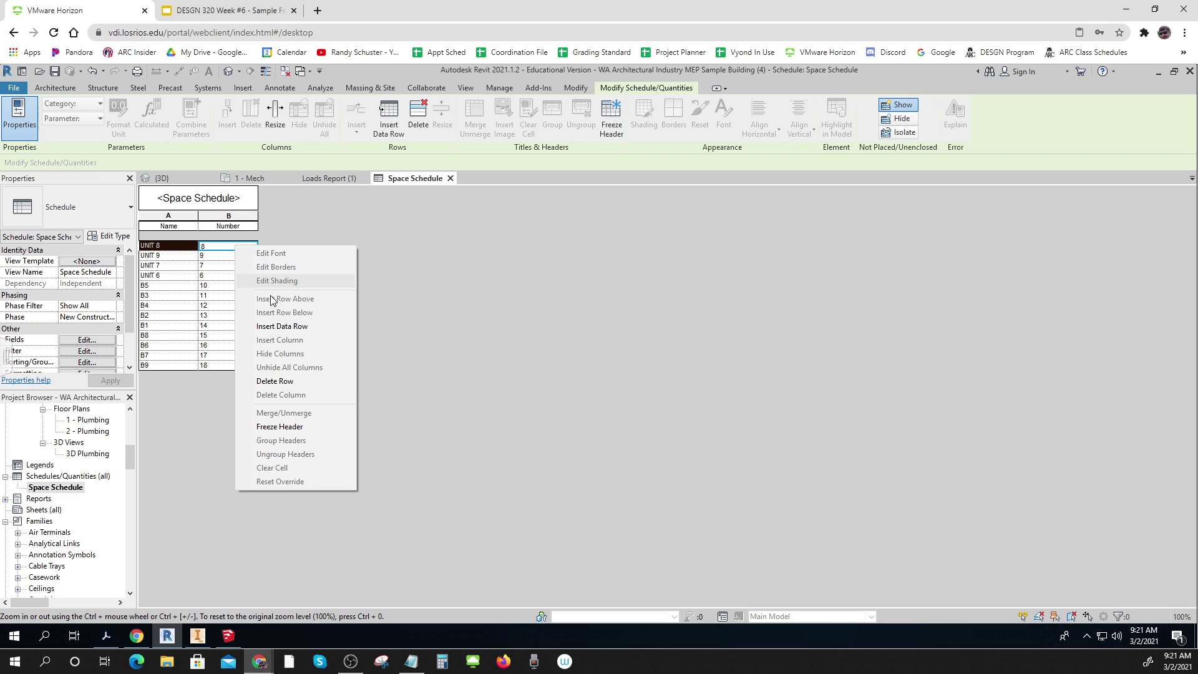
click(293, 382)
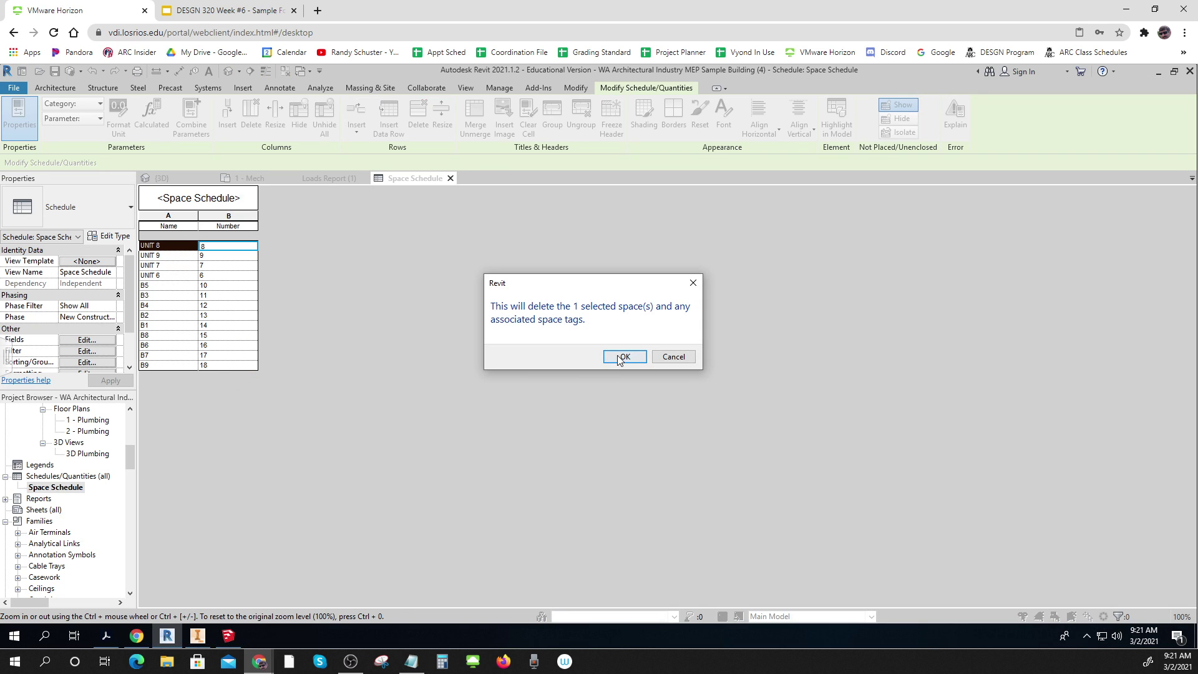
click(618, 360)
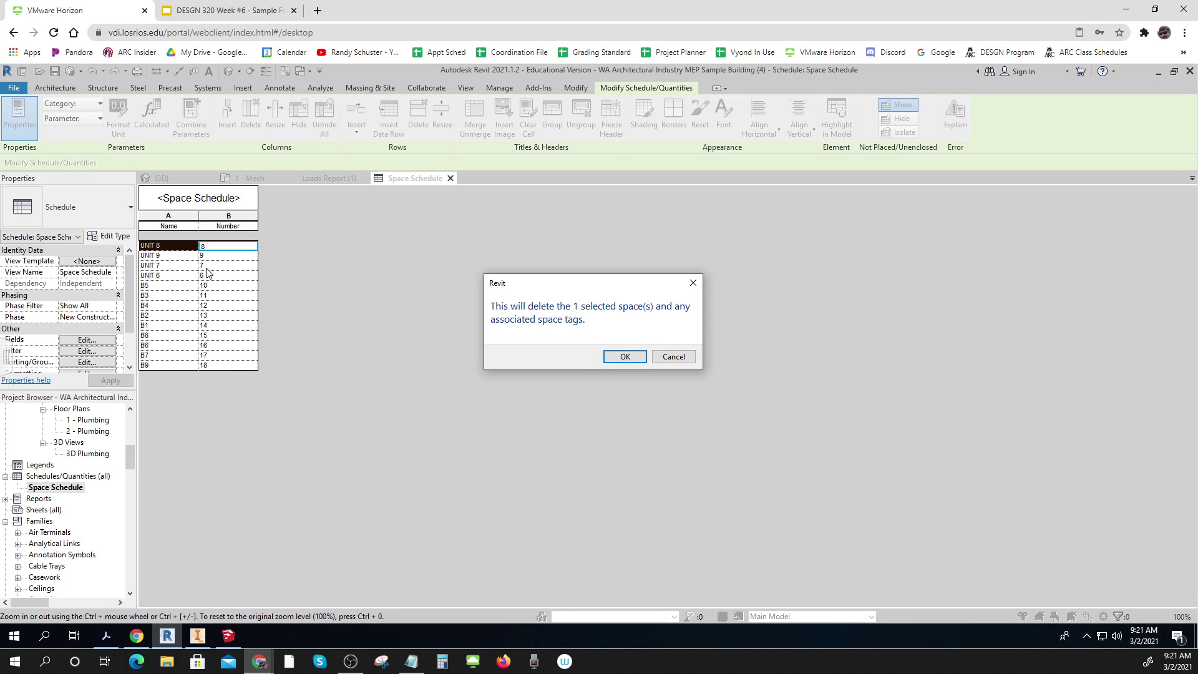
click(618, 357)
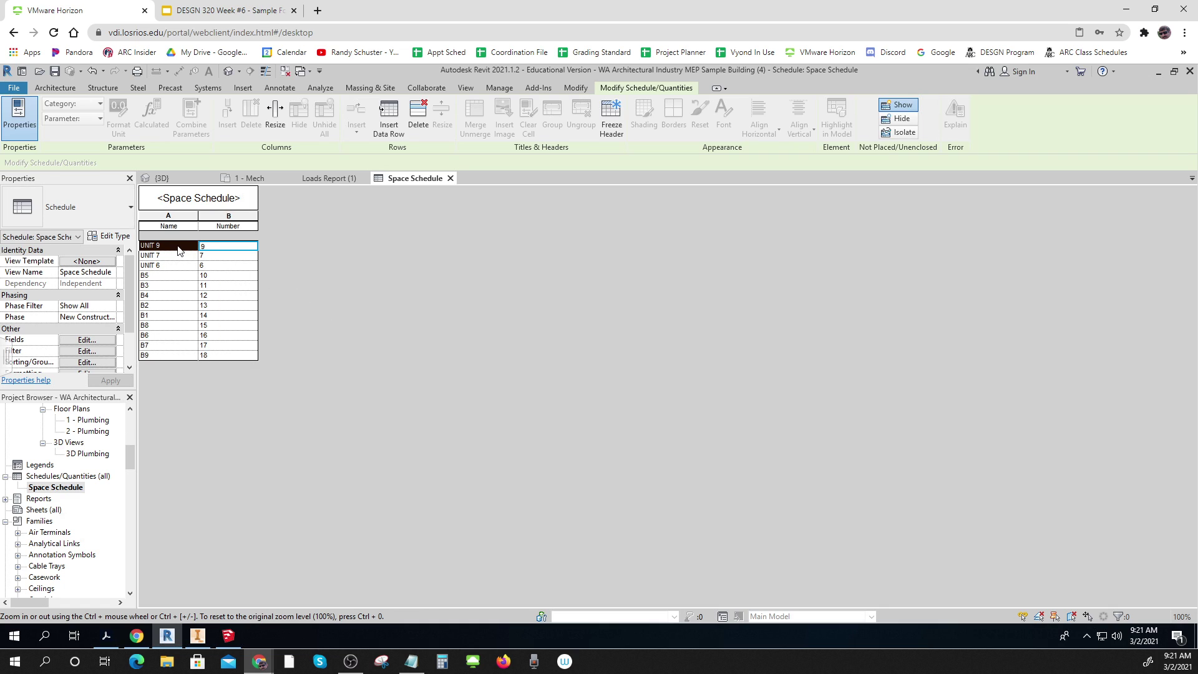
- Delete the UNIT 9, UNIT 7 and UNIT 6 rows from the space schedule, removing their spaces and tags
right_click(239, 247)
click(280, 383)
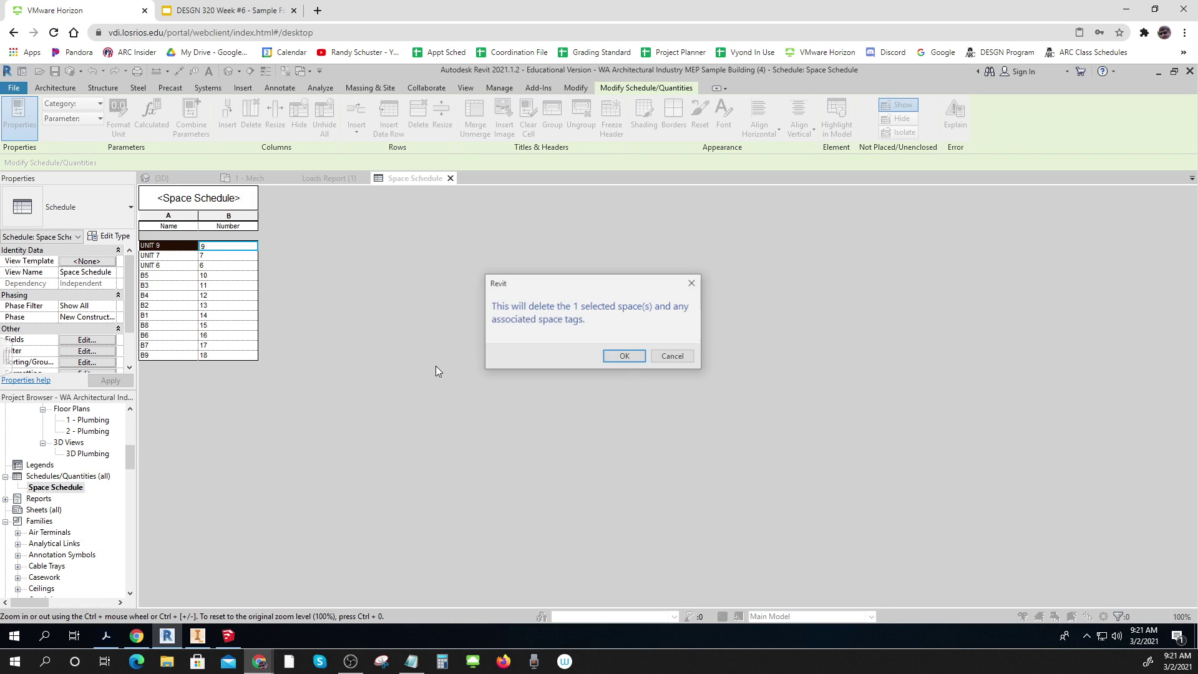
click(626, 357)
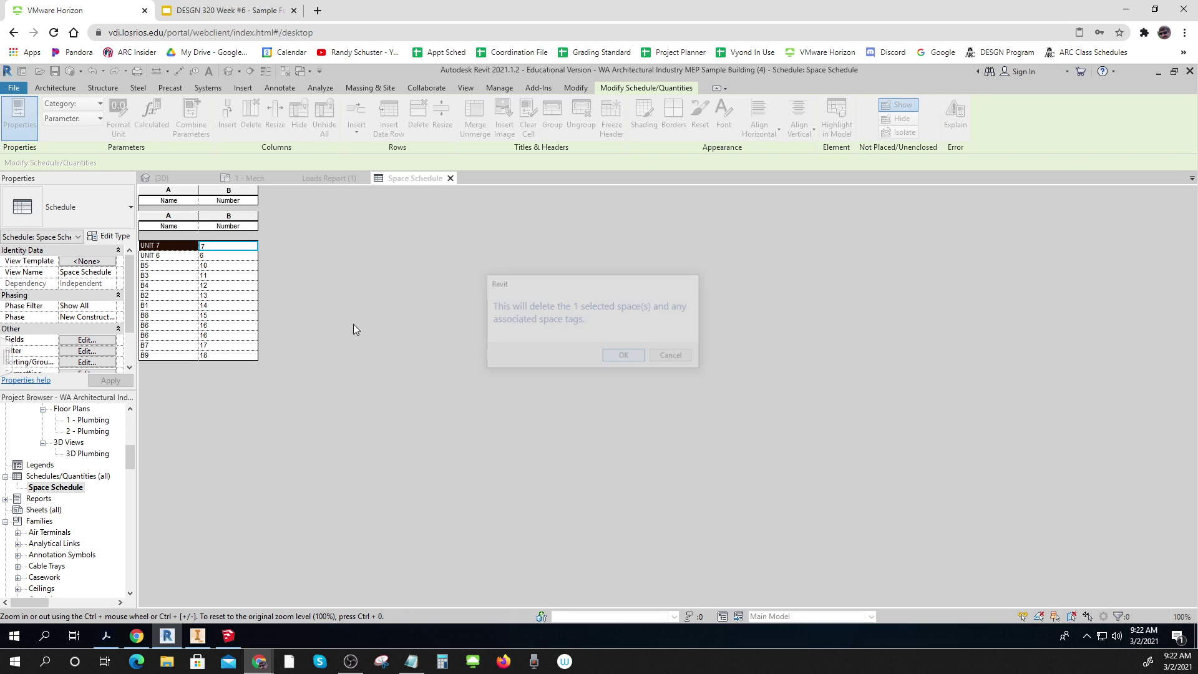
right_click(236, 247)
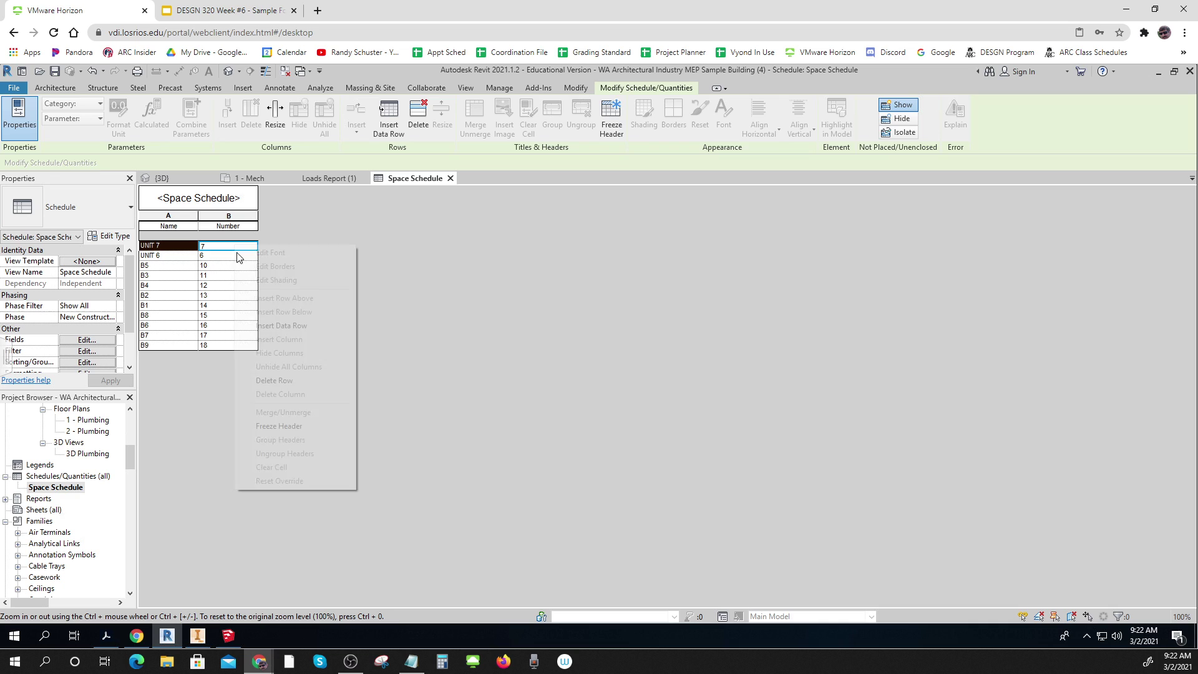
click(275, 382)
click(625, 358)
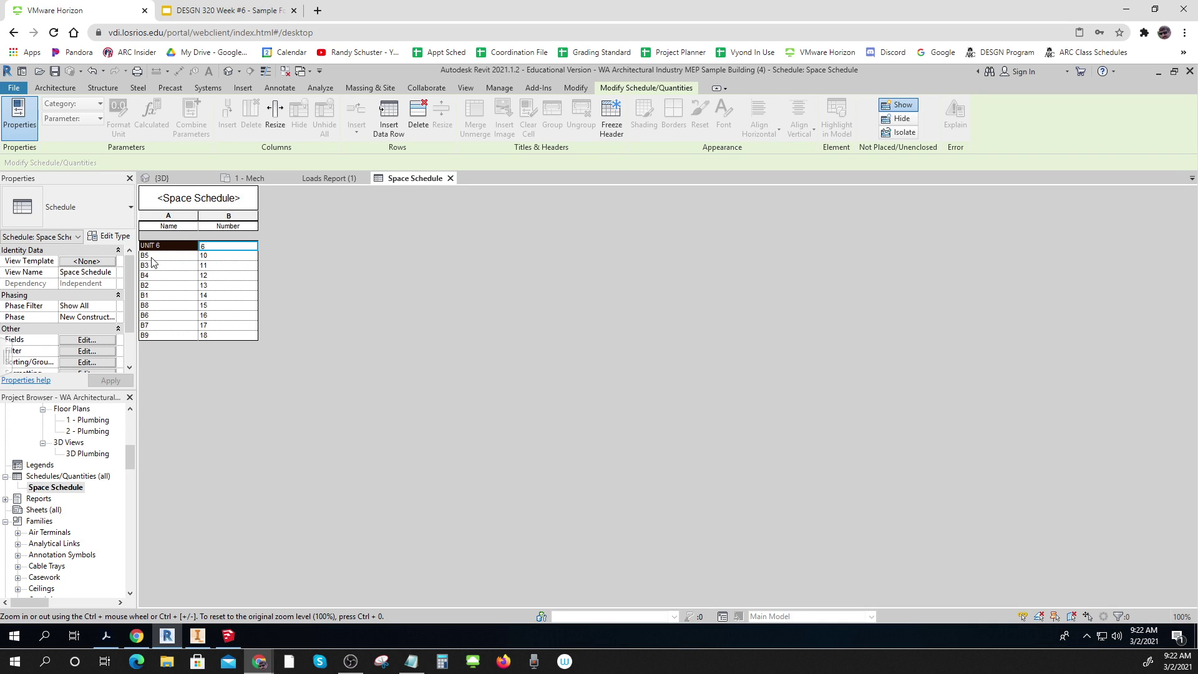
right_click(239, 245)
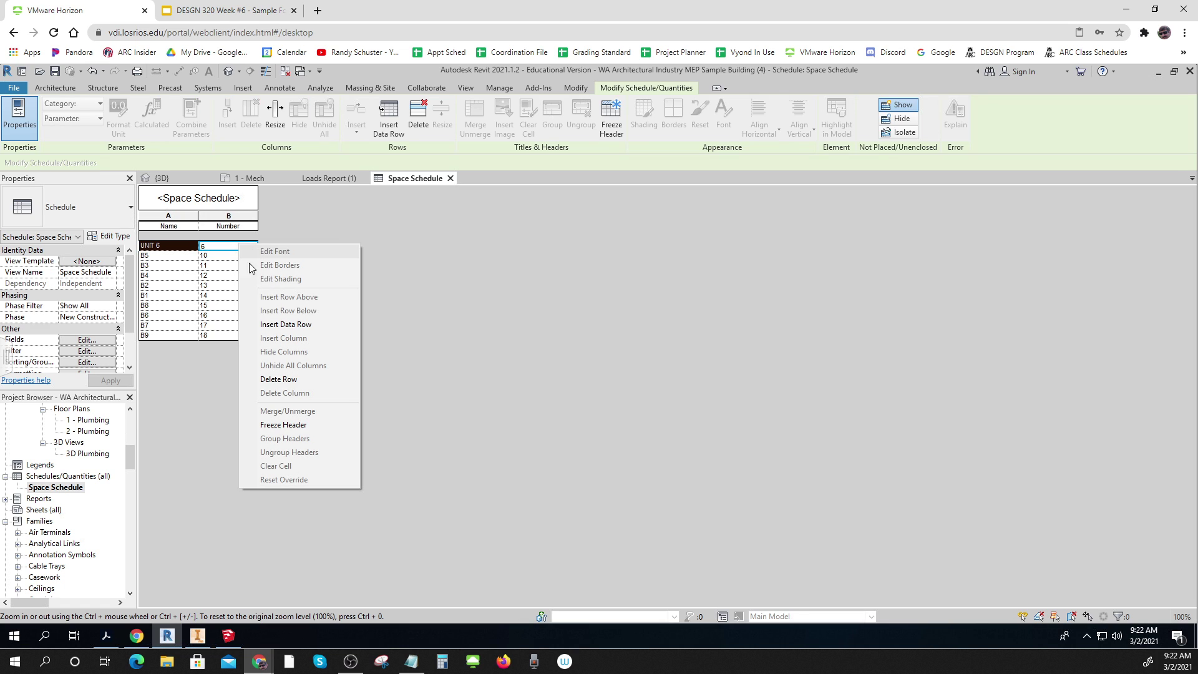
click(283, 381)
key(Return)
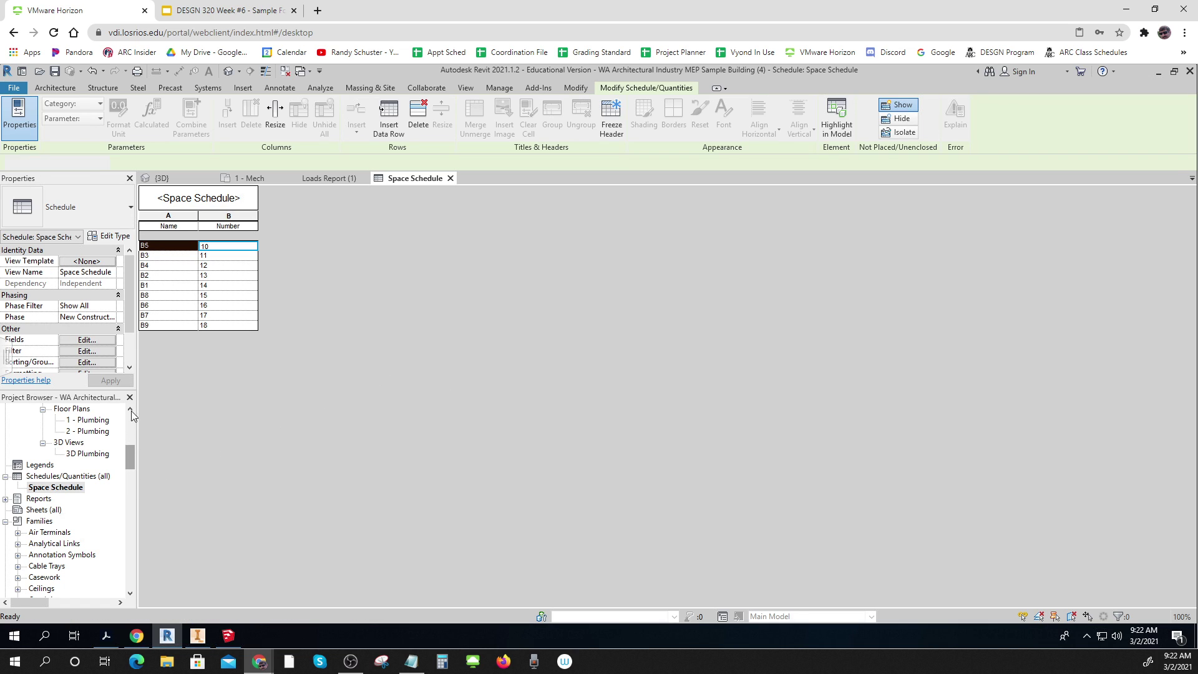
- Open the 1 - Mech floor plan and place a tagged space in the large shop area containing Stock, ROV and Shipping / Receiving
drag(132, 455, 132, 417)
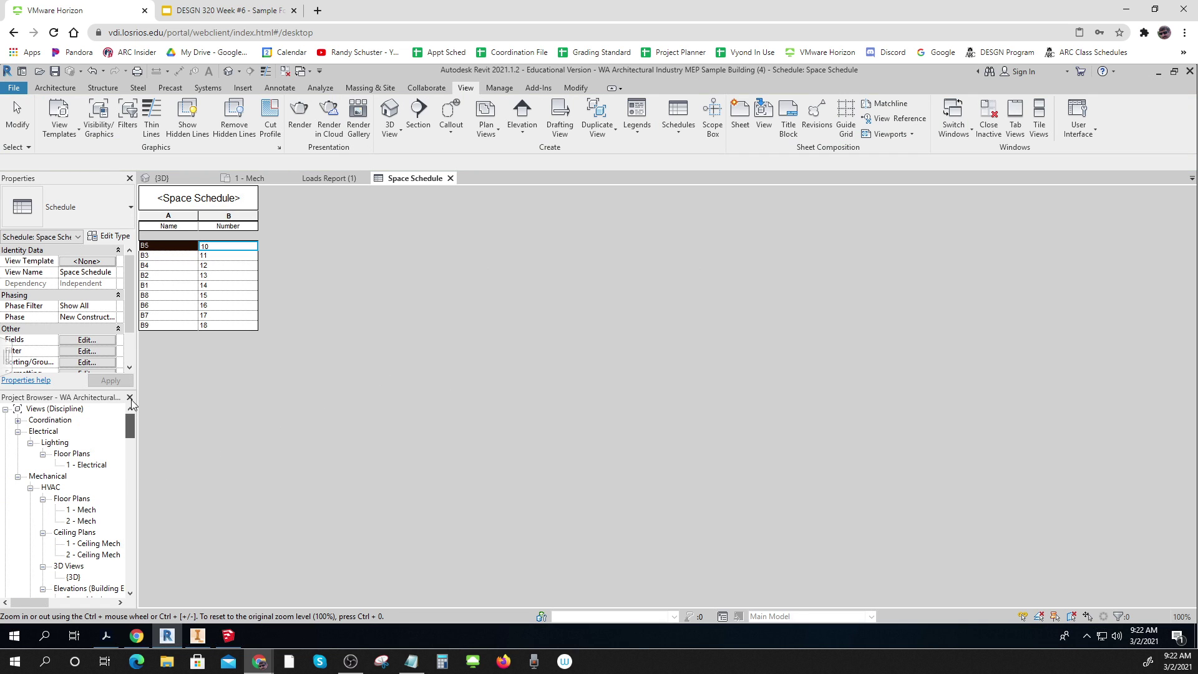
double_click(86, 512)
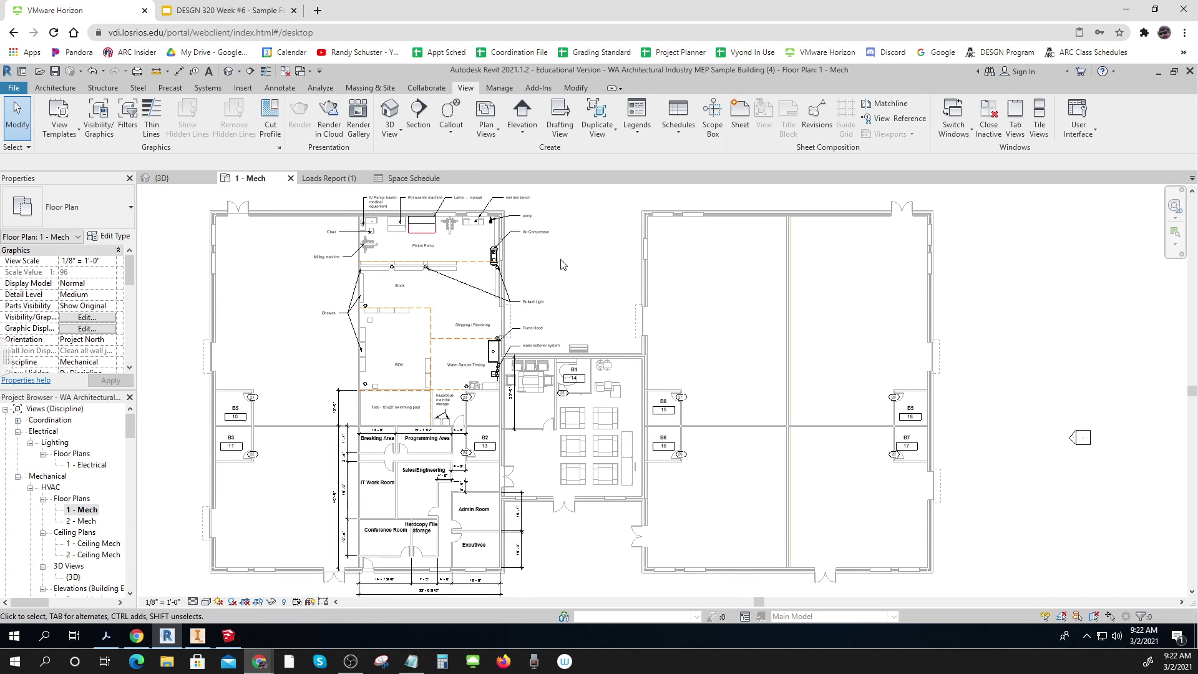
click(324, 88)
click(310, 119)
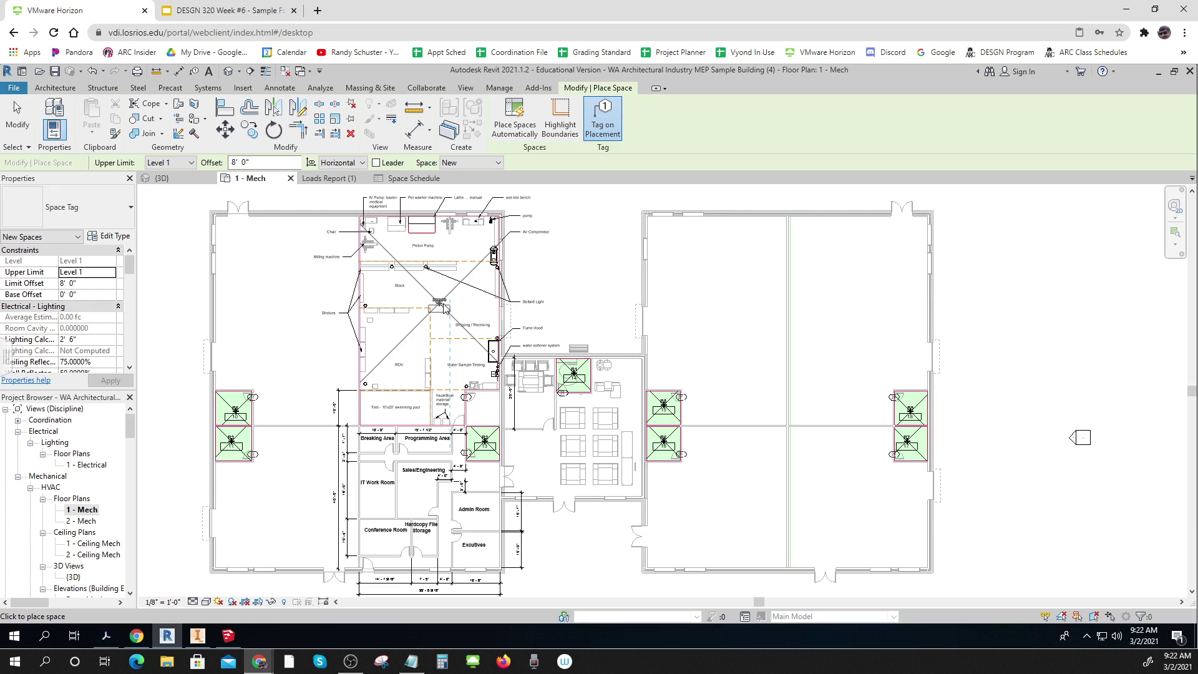
click(445, 308)
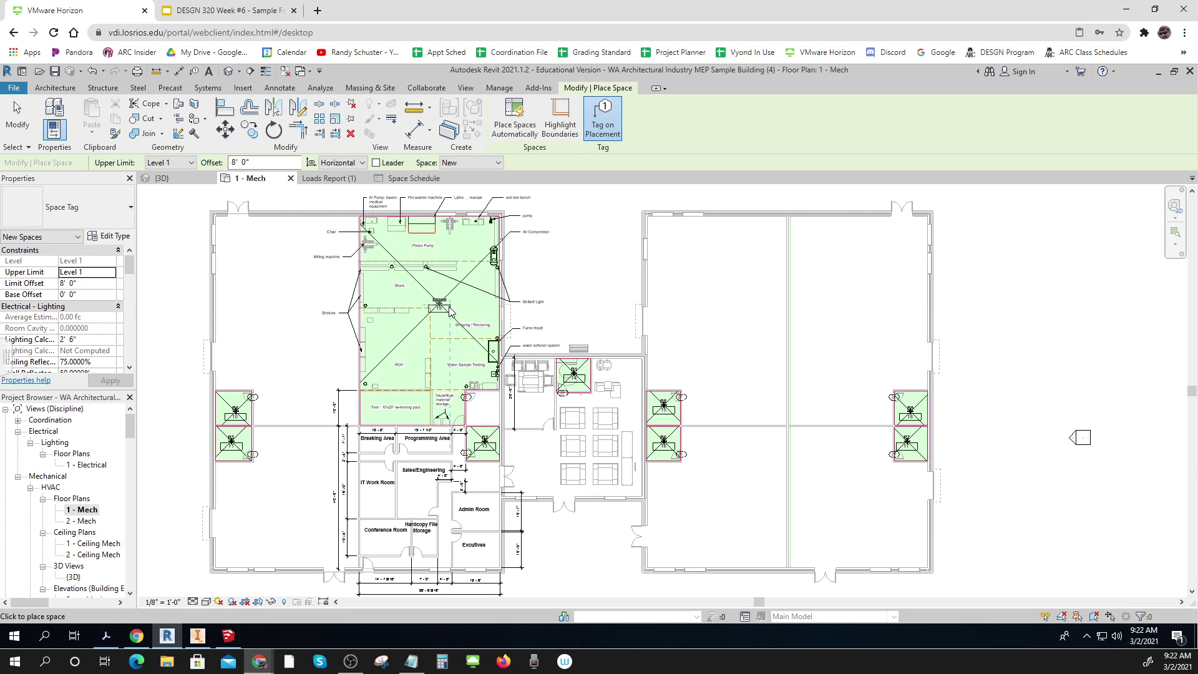
scroll(453, 312, up, 5)
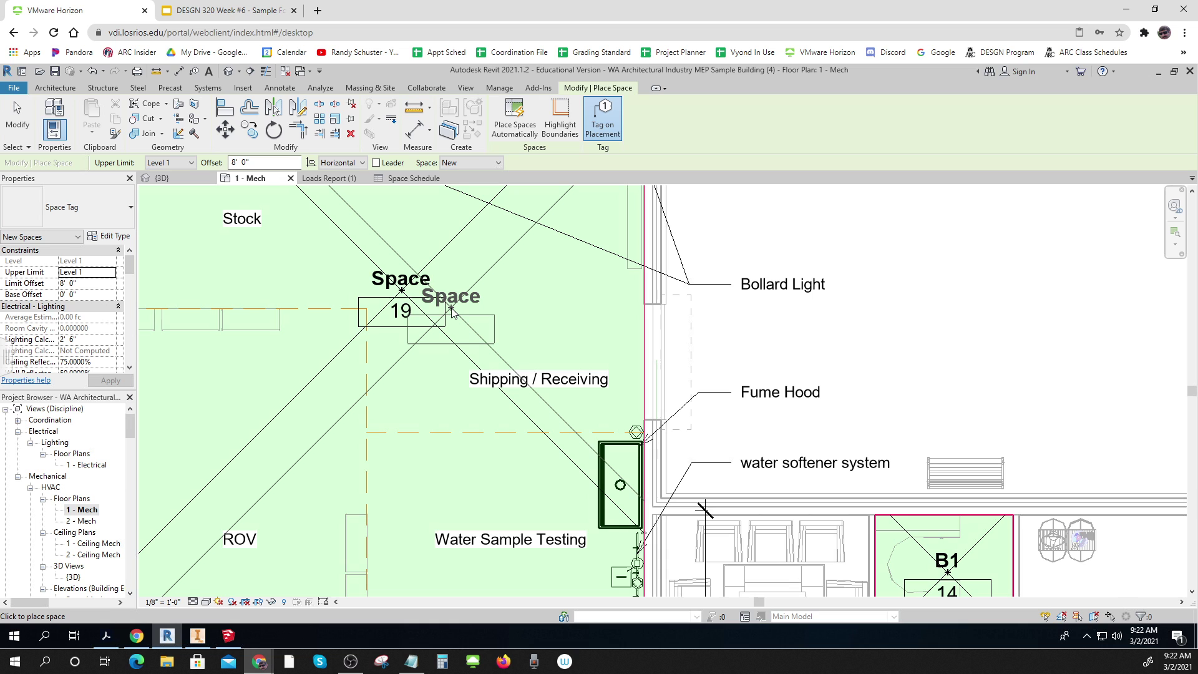
- Highlight the space-bounding elements around the office rooms, and exit space placement after checking them
scroll(453, 312, down, 8)
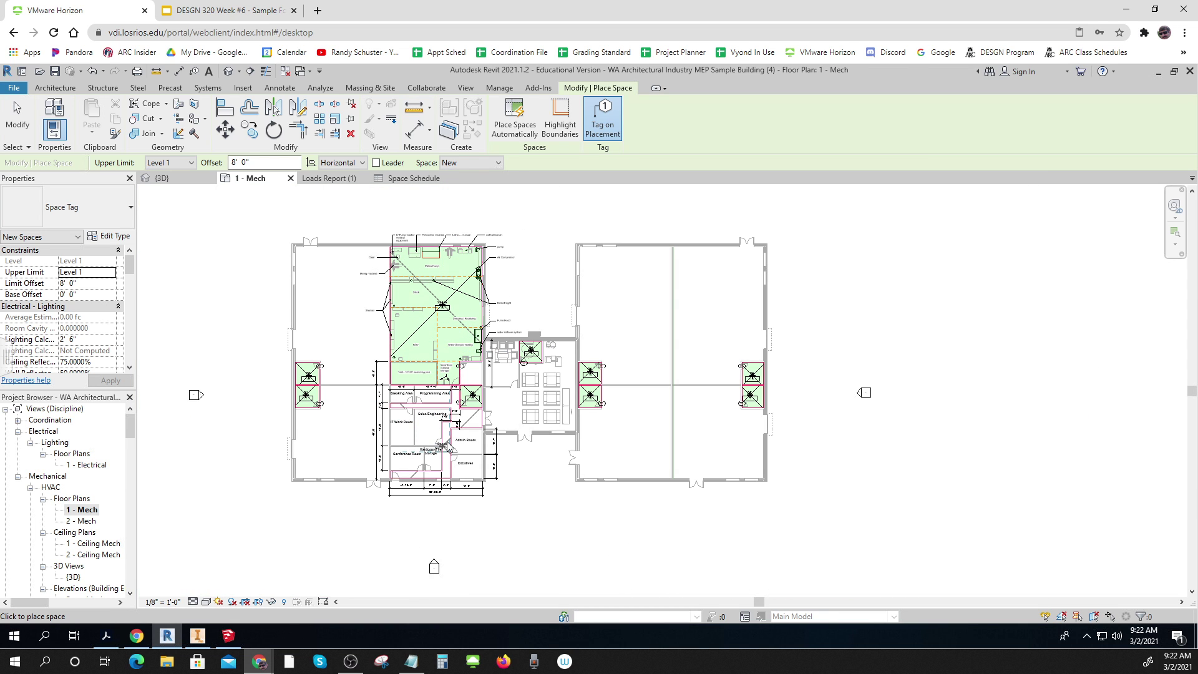
scroll(450, 437, up, 5)
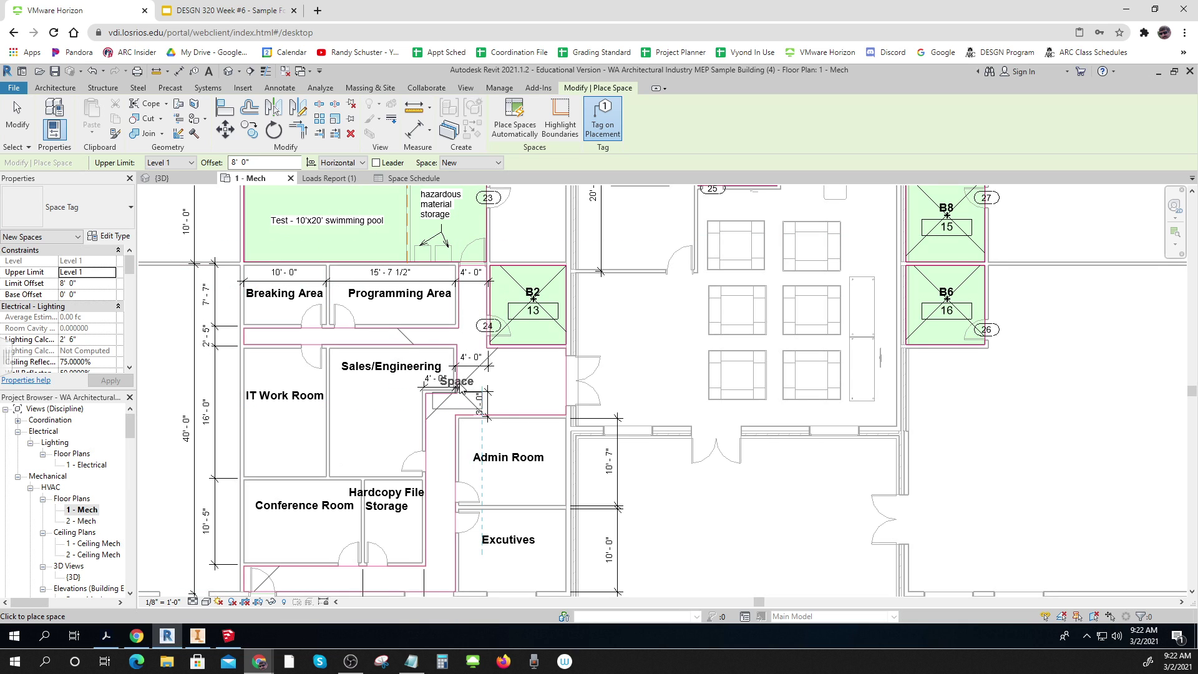
click(569, 105)
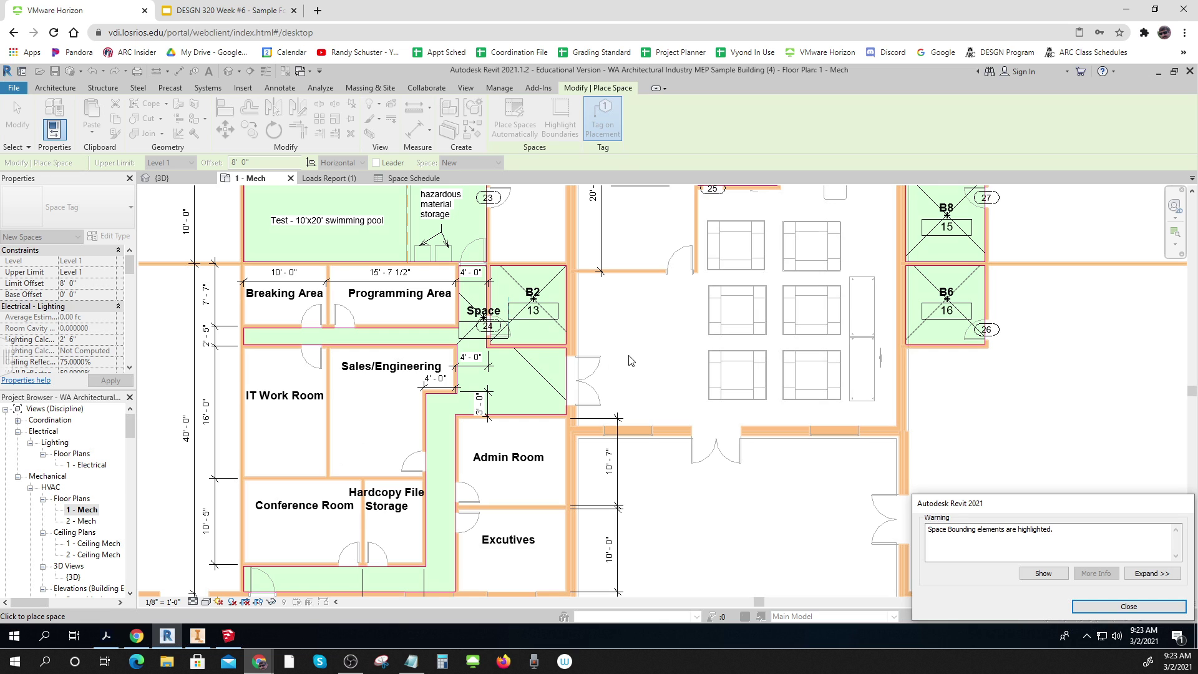
key(Escape)
key(Escape)
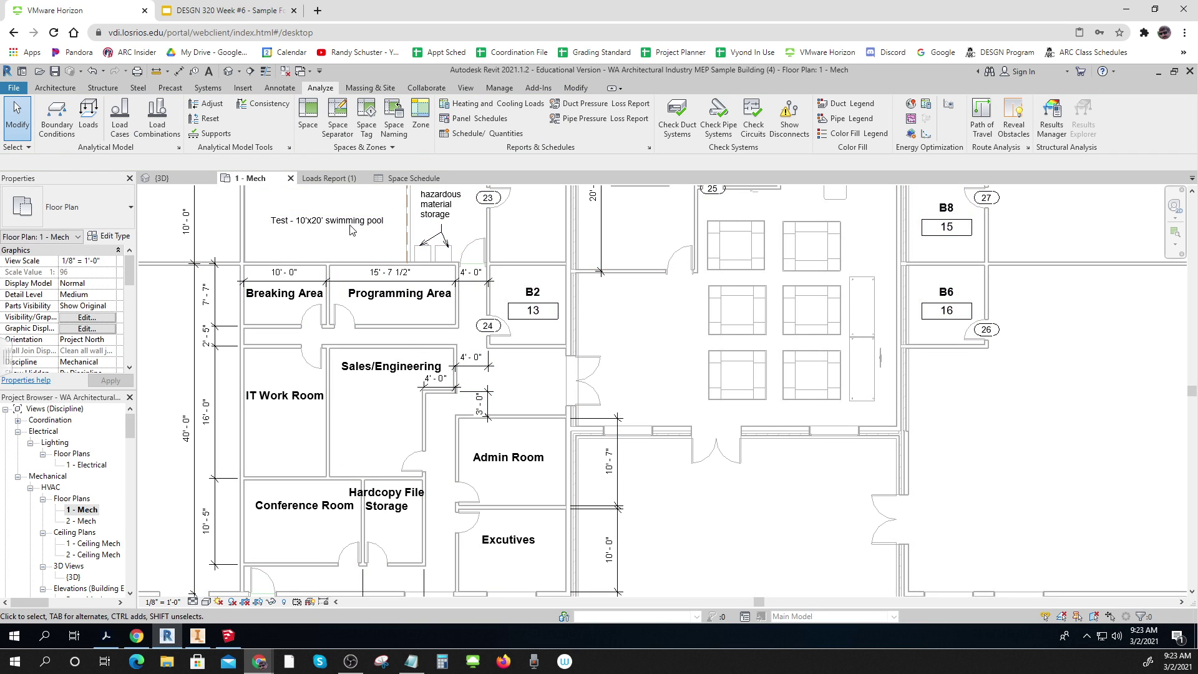
- Place tagged spaces in the Breaking Area, Programming Area, IT Work Room and Sales/Engineering rooms
scroll(367, 264, down, 5)
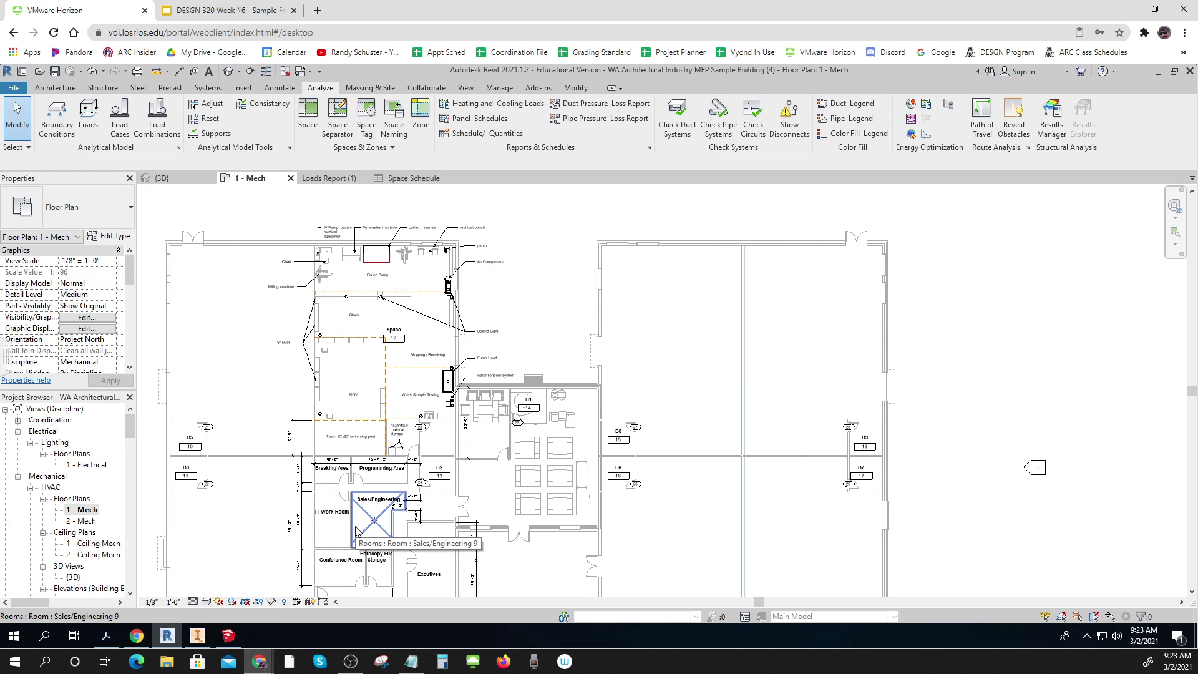
scroll(358, 531, down, 2)
middle_drag(358, 531, 322, 478)
scroll(321, 478, up, 4)
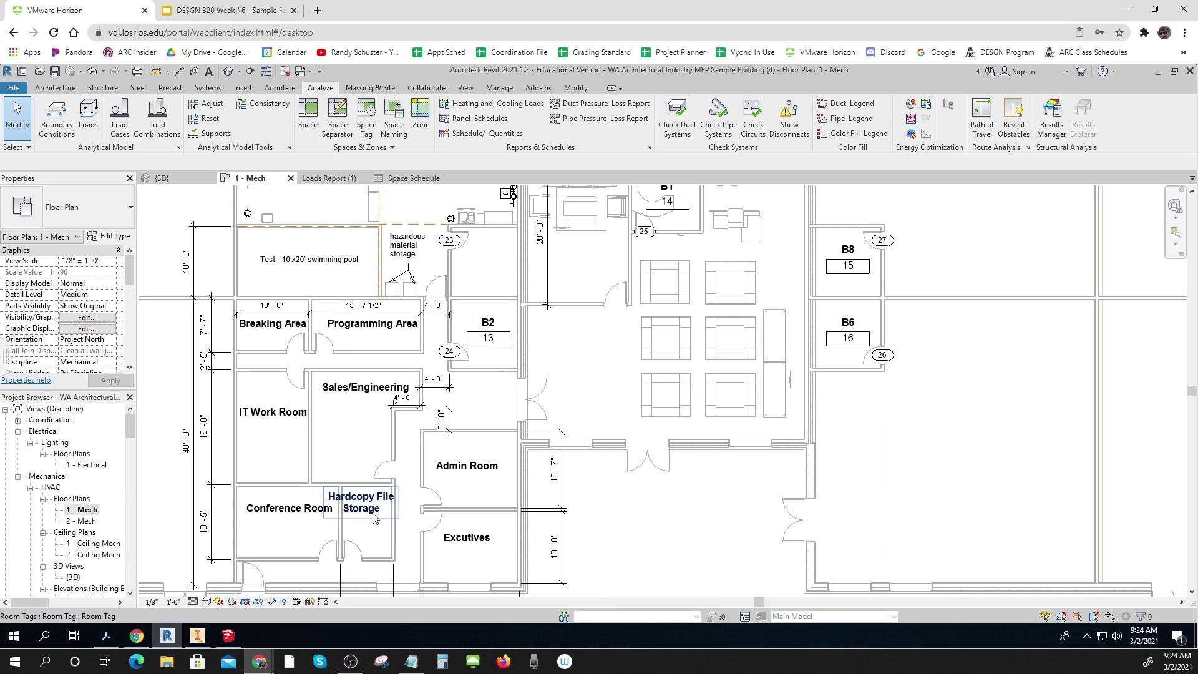
scroll(375, 518, down, 2)
middle_drag(374, 517, 349, 466)
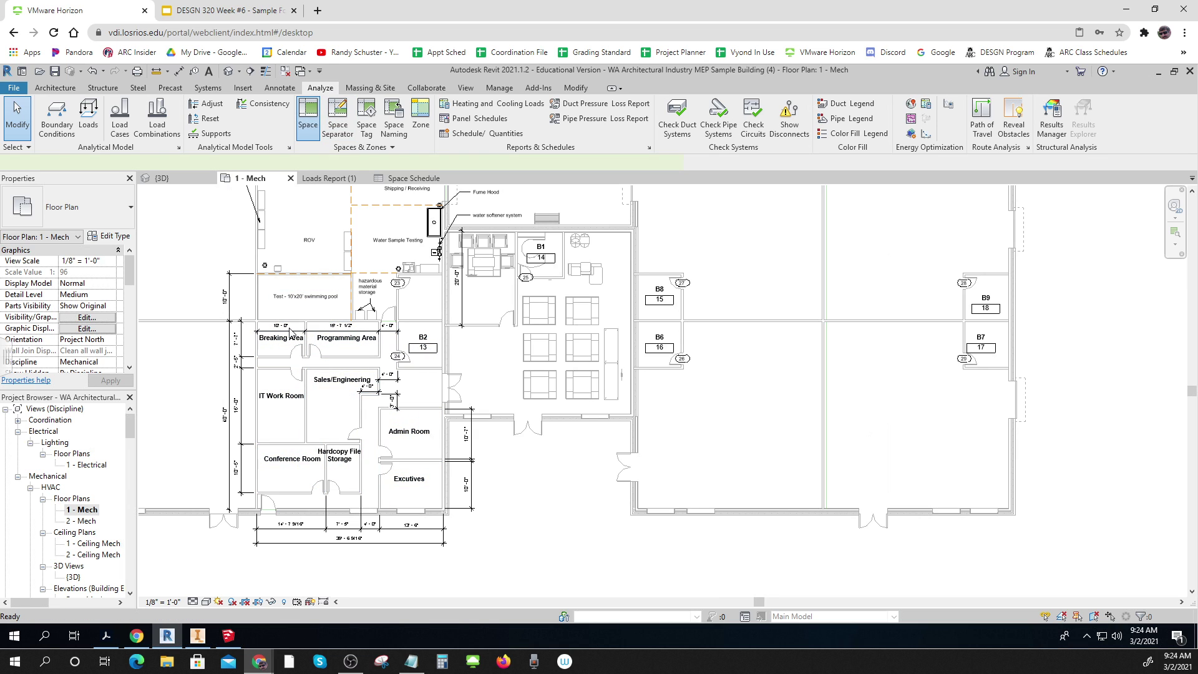
click(307, 117)
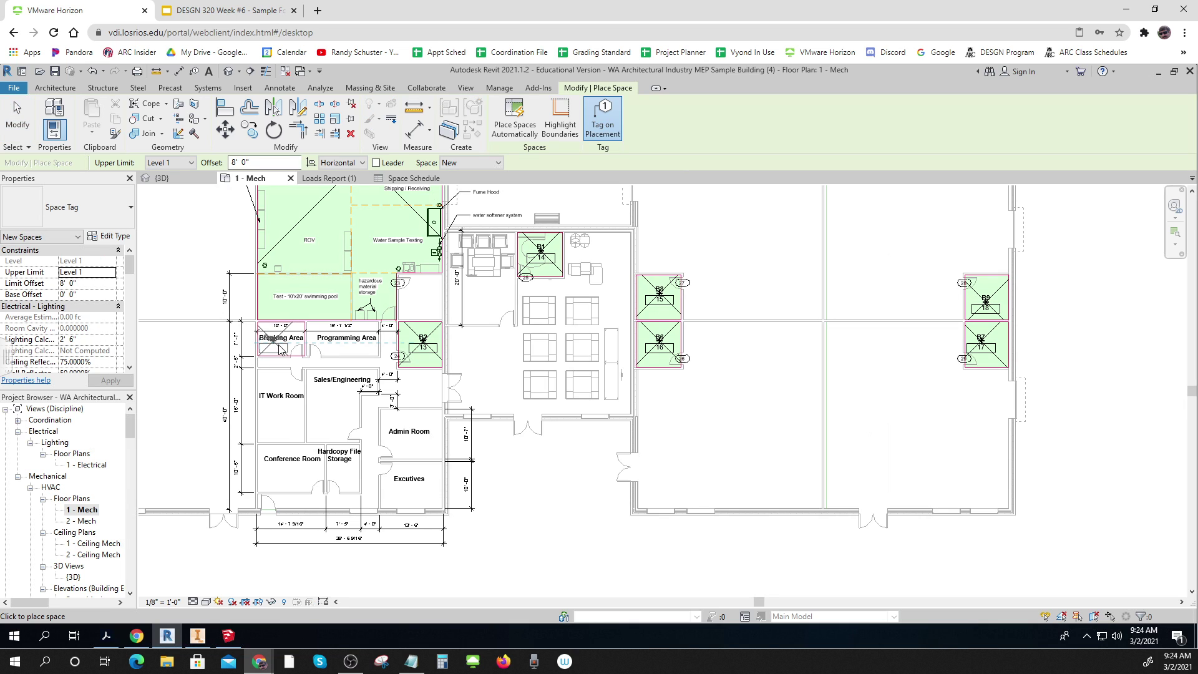
click(274, 351)
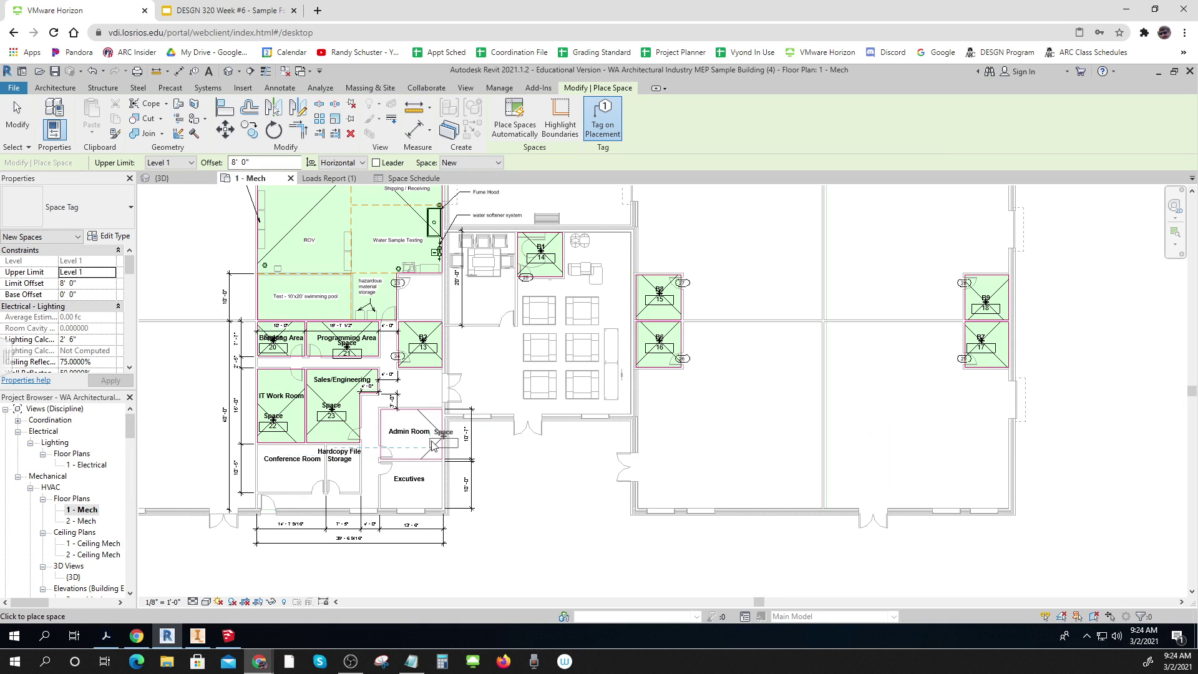
- Place tagged spaces in the Admin Room, Excutives, Hardcopy File Storage, Conference Room and the hallway between them
click(421, 438)
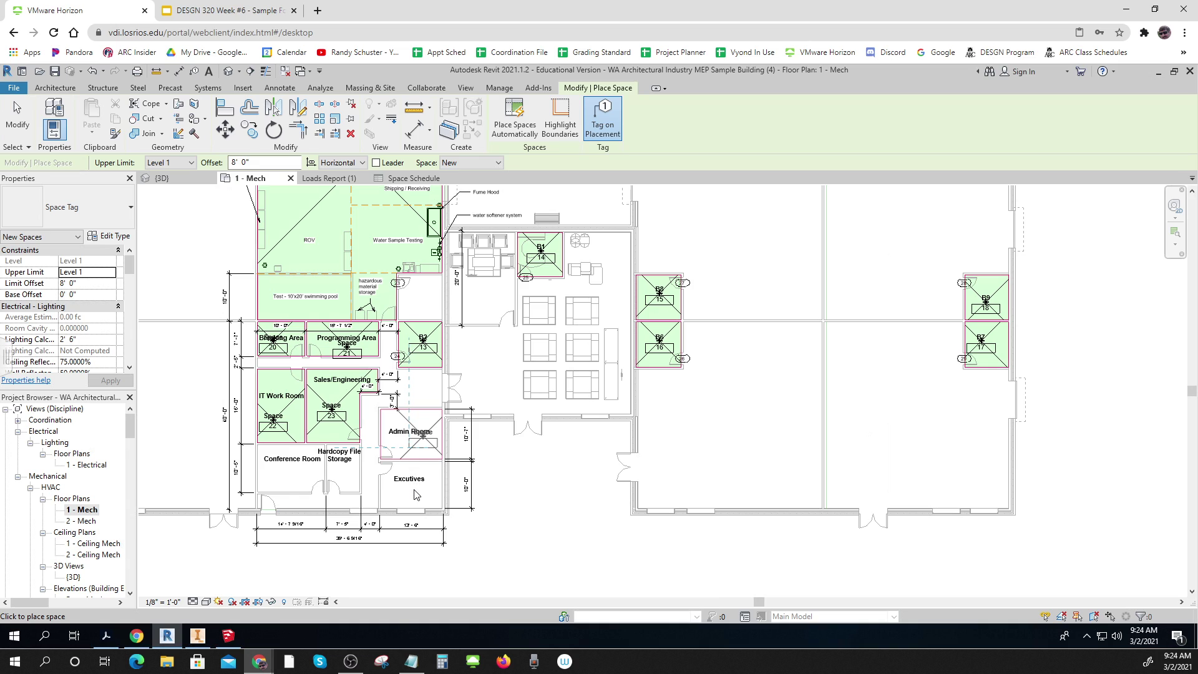
click(416, 494)
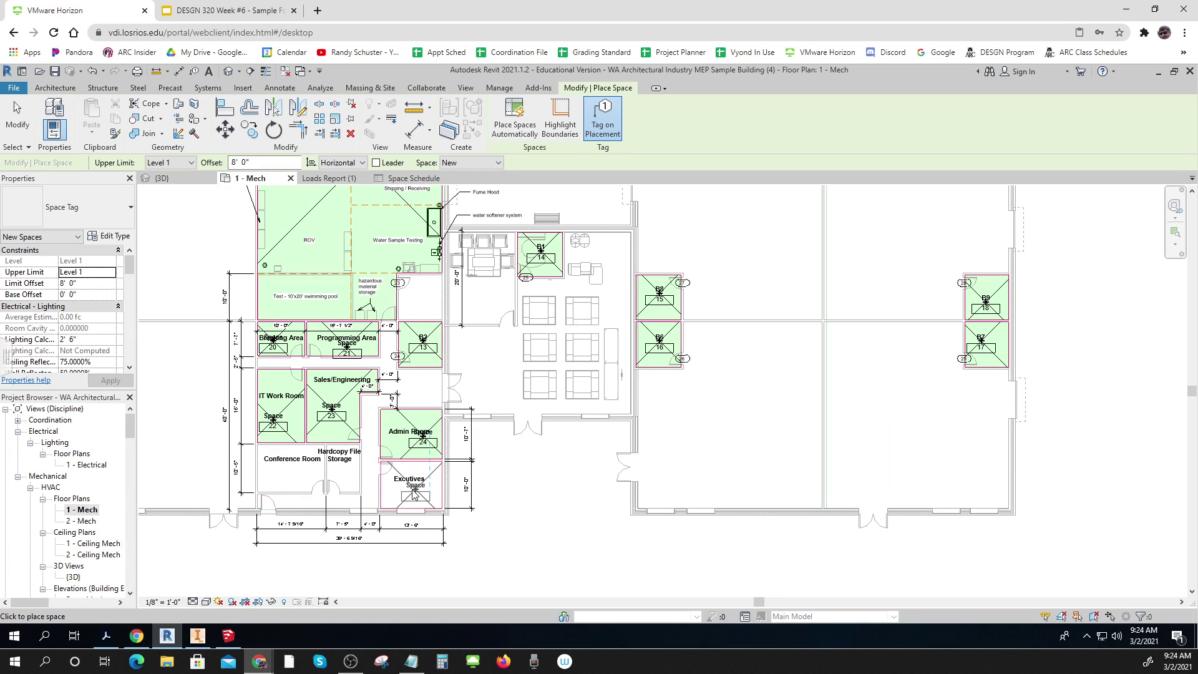
click(351, 477)
click(296, 473)
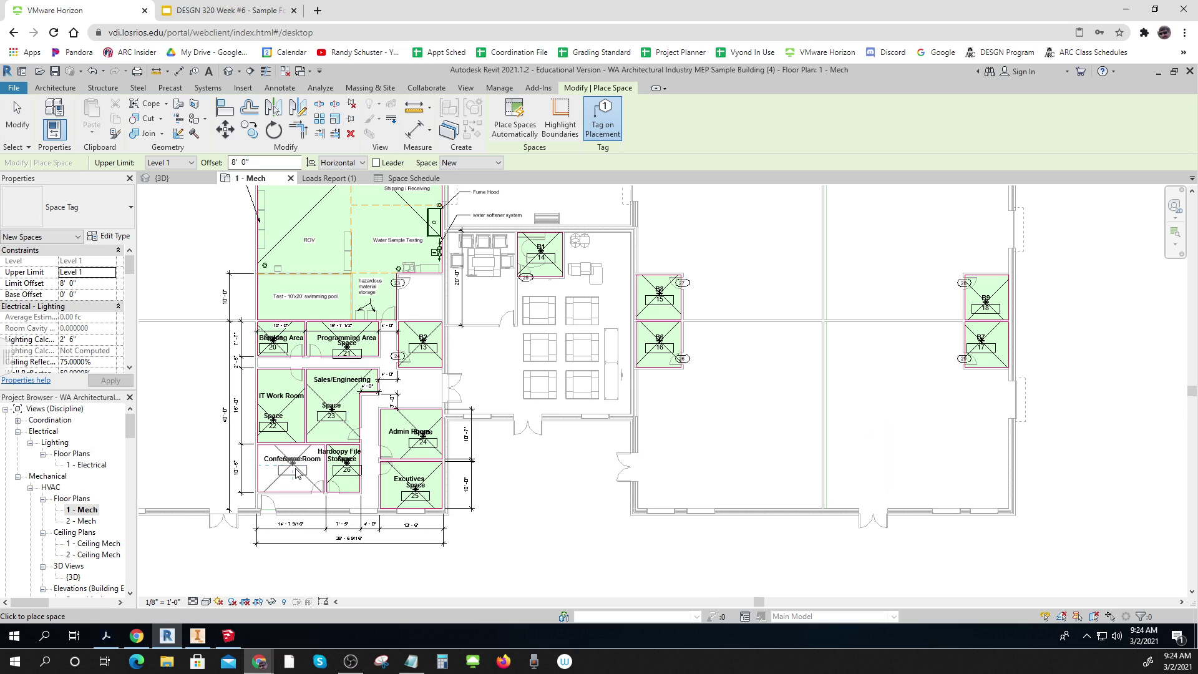
click(372, 472)
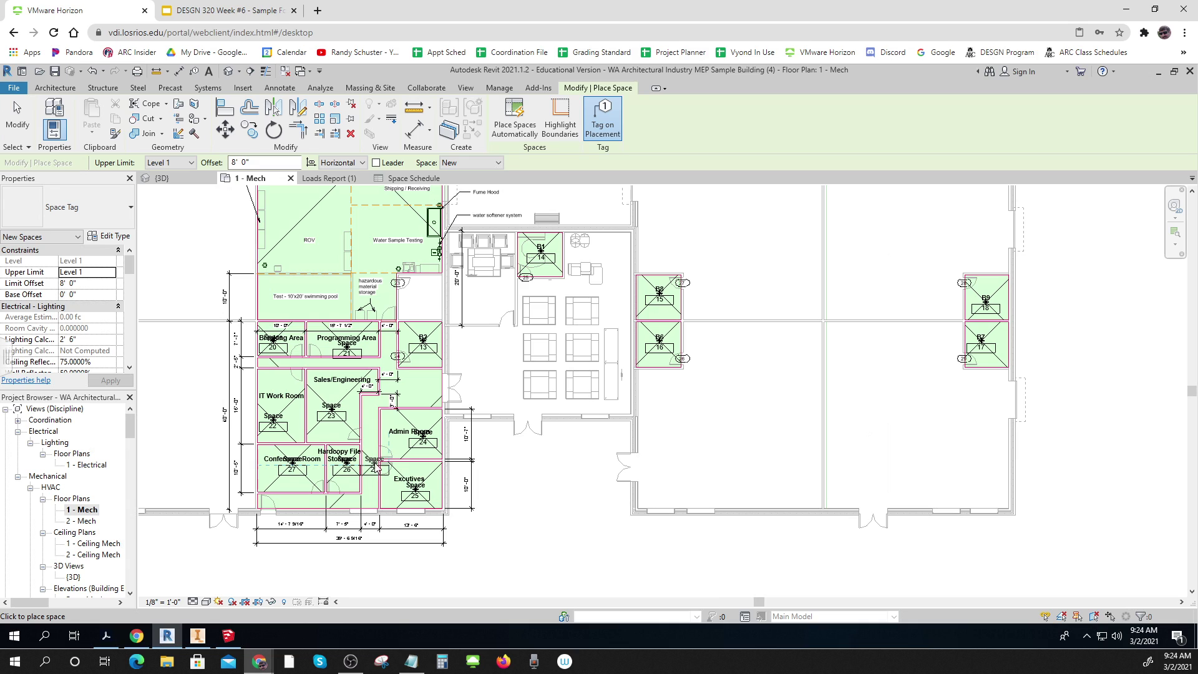
click(375, 465)
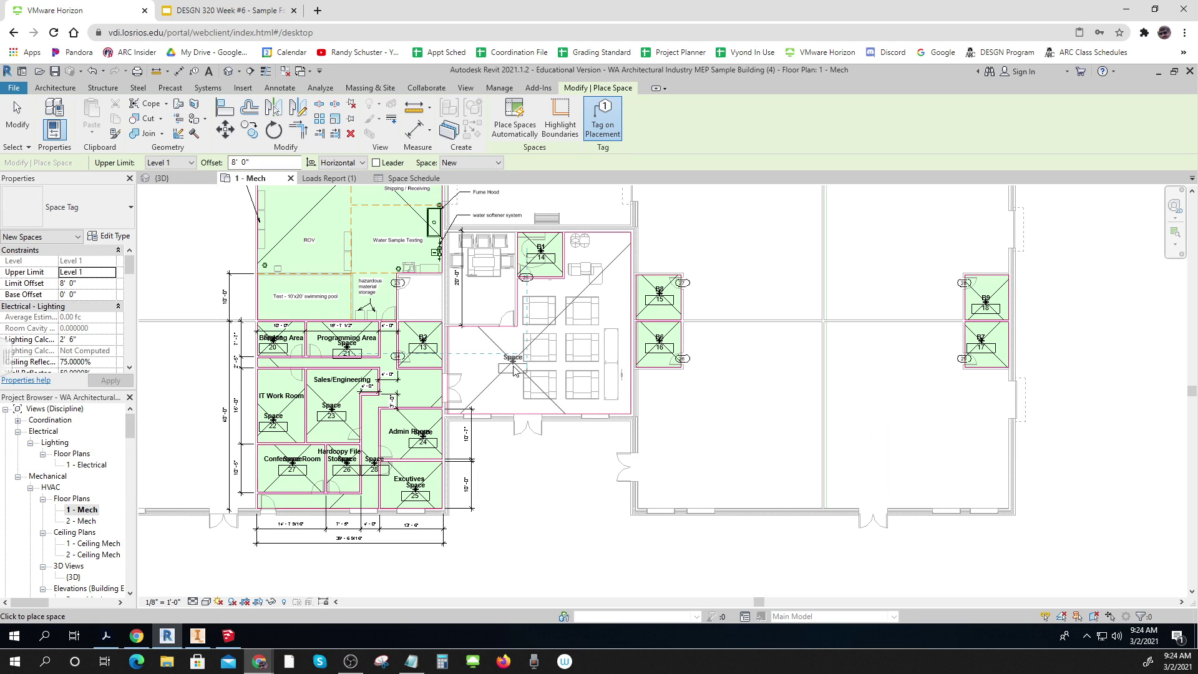
- Place tagged spaces in the open seating area around B1 and in the furnished room beside B1
click(490, 298)
click(490, 299)
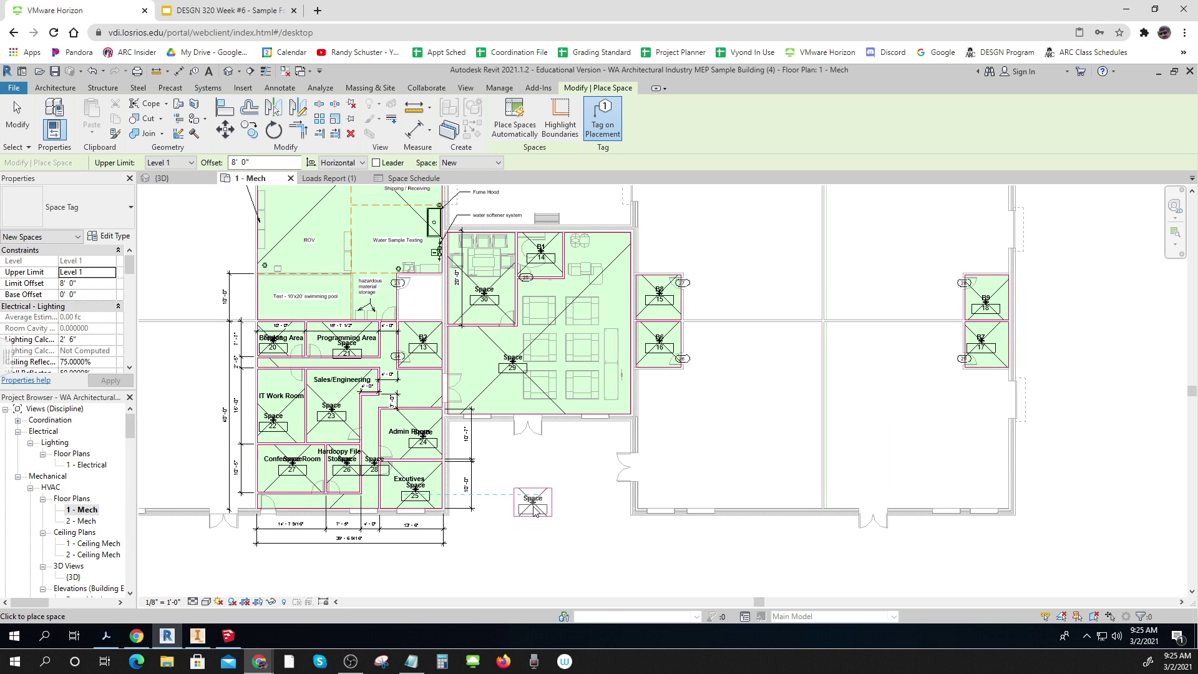
key(Escape)
key(Escape)
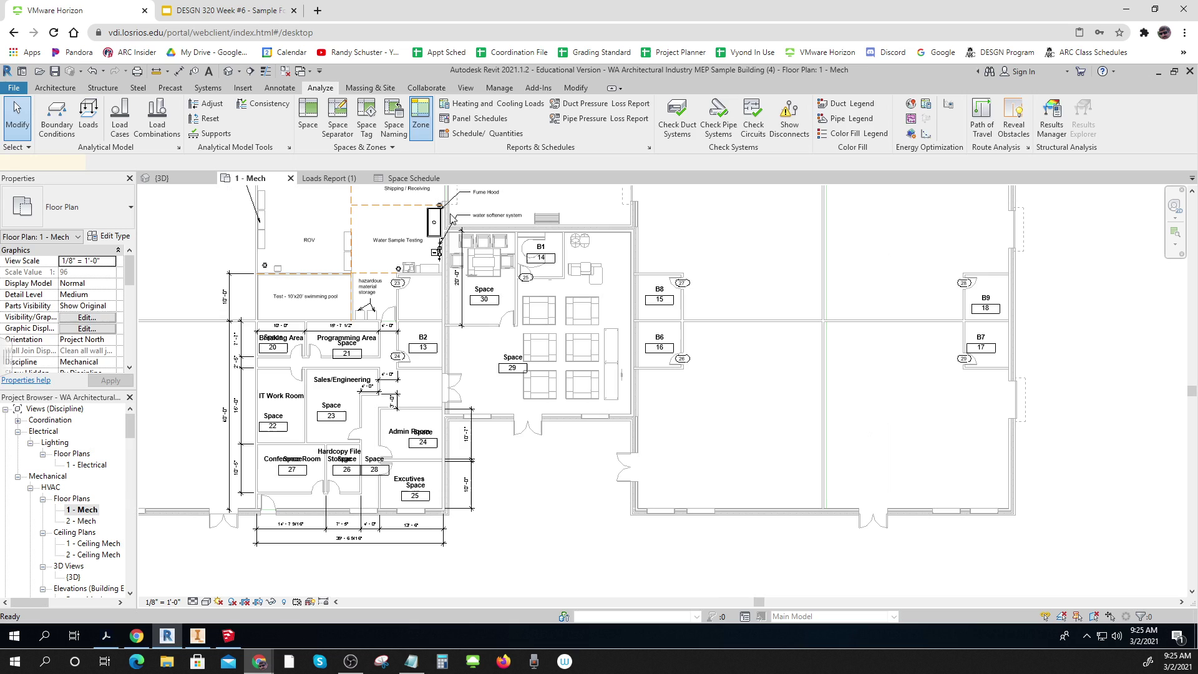
- Create a zone containing spaces 20 through 28, covering all the office rooms and their hallway, and finish editing it
click(286, 339)
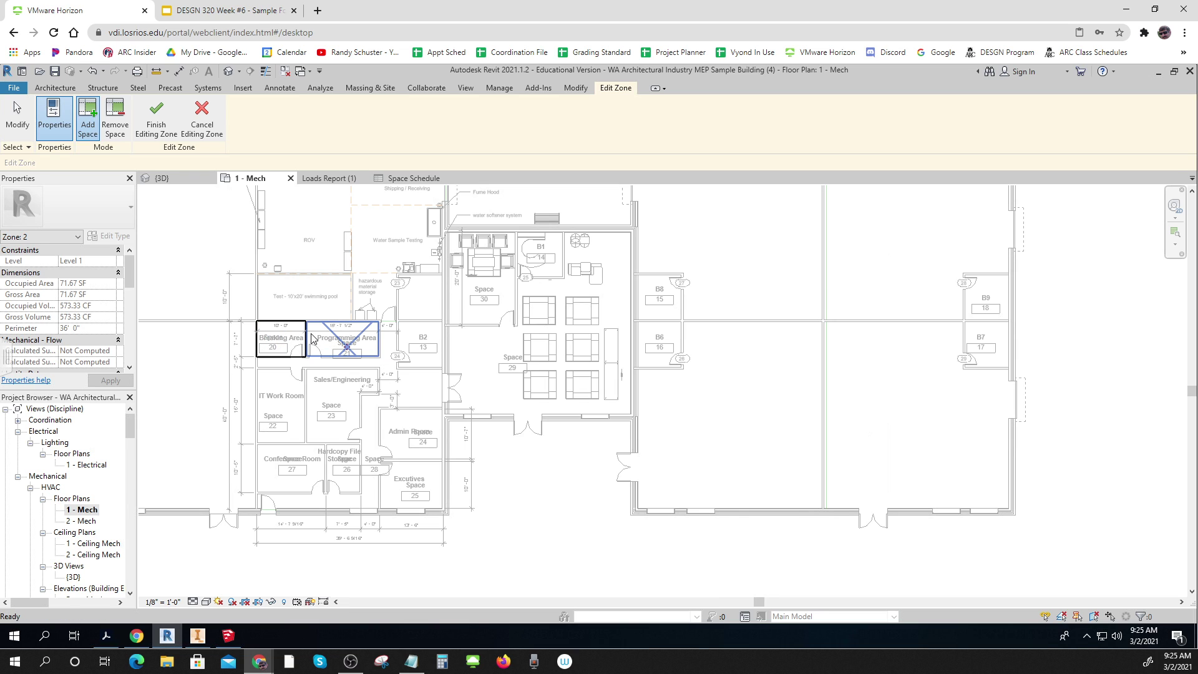
click(312, 339)
click(390, 349)
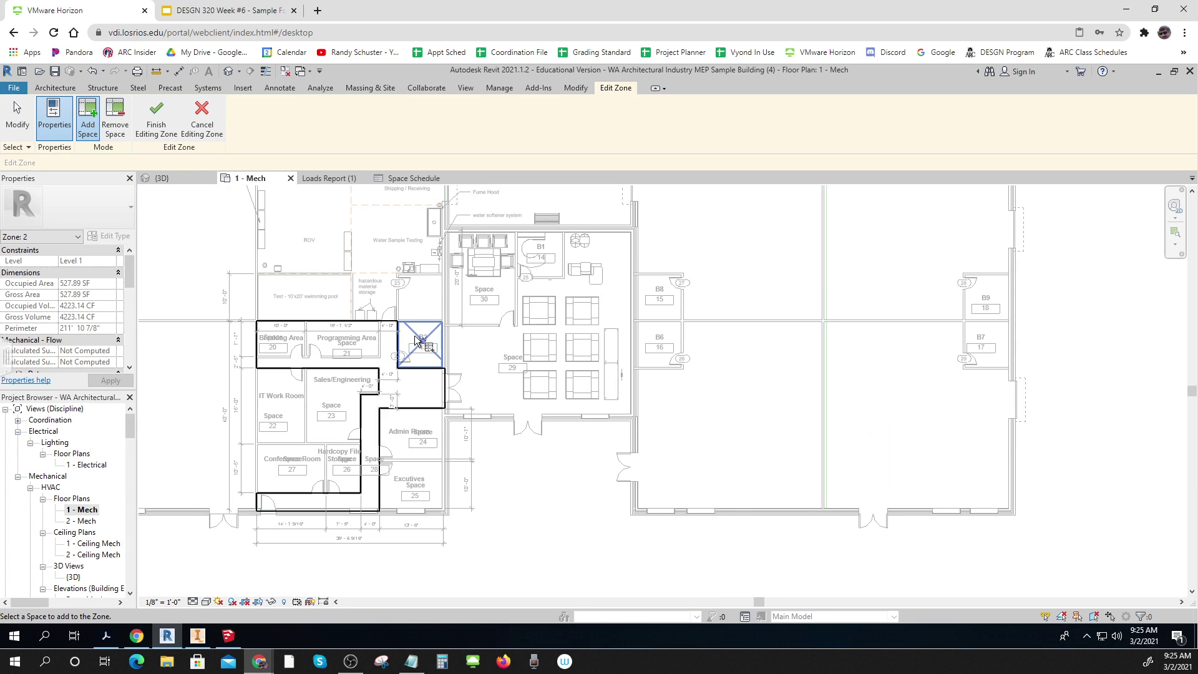
click(346, 390)
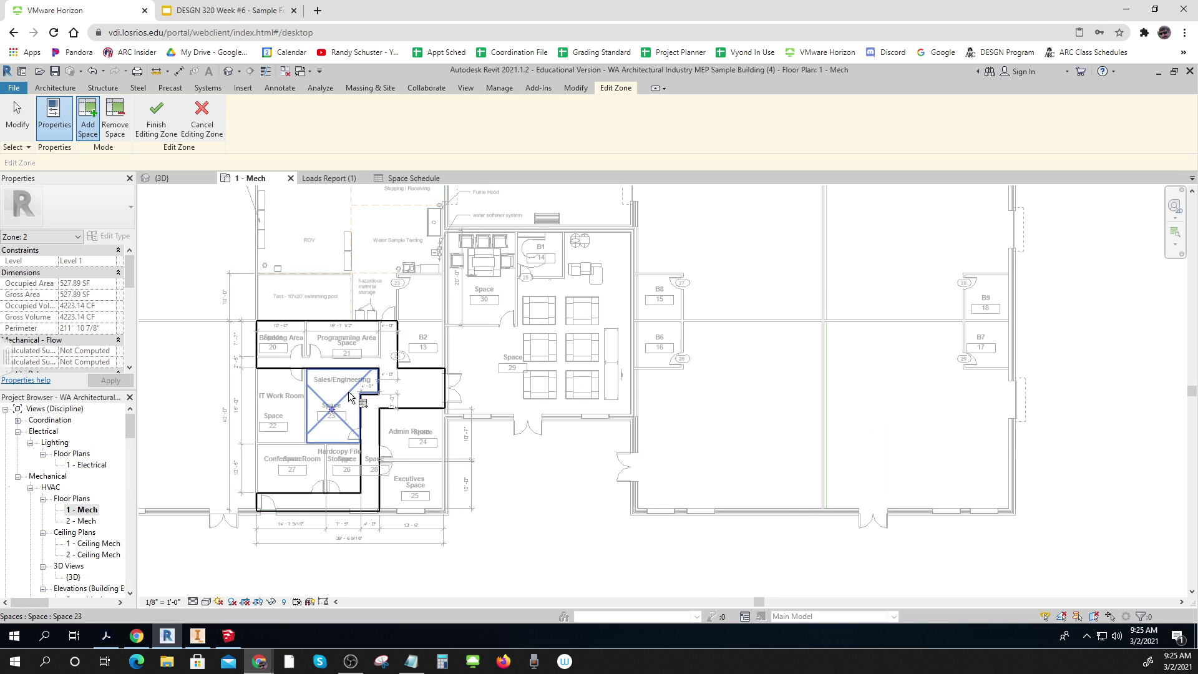
click(294, 403)
click(314, 465)
click(346, 469)
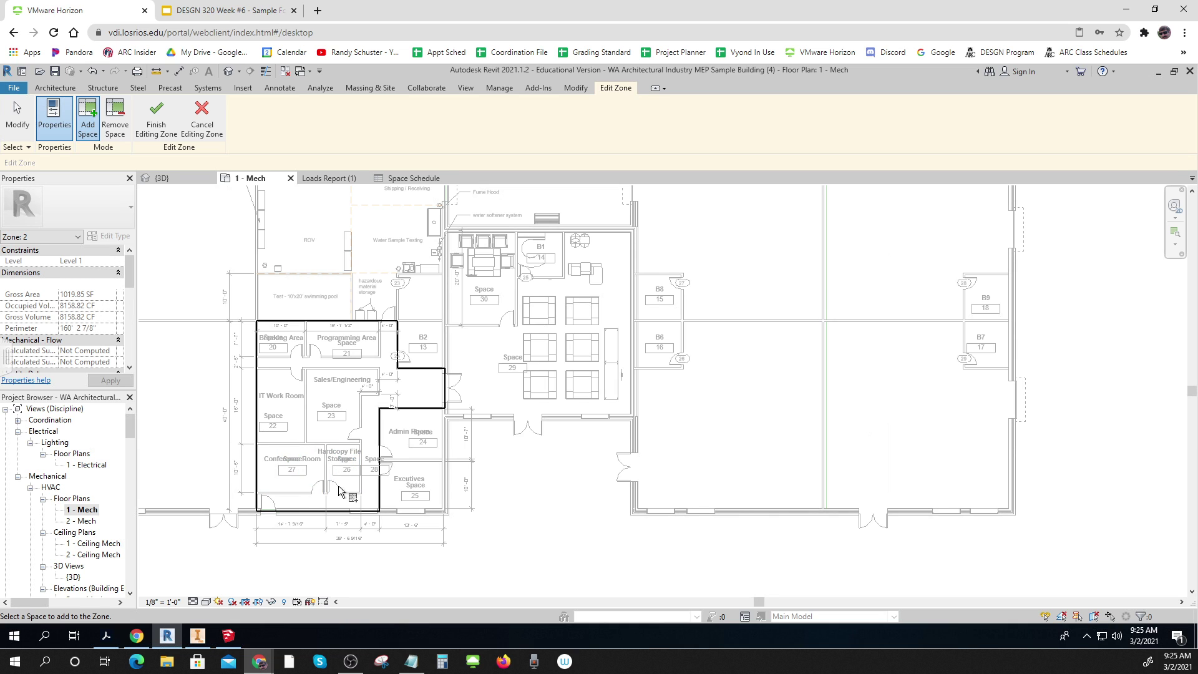
click(416, 487)
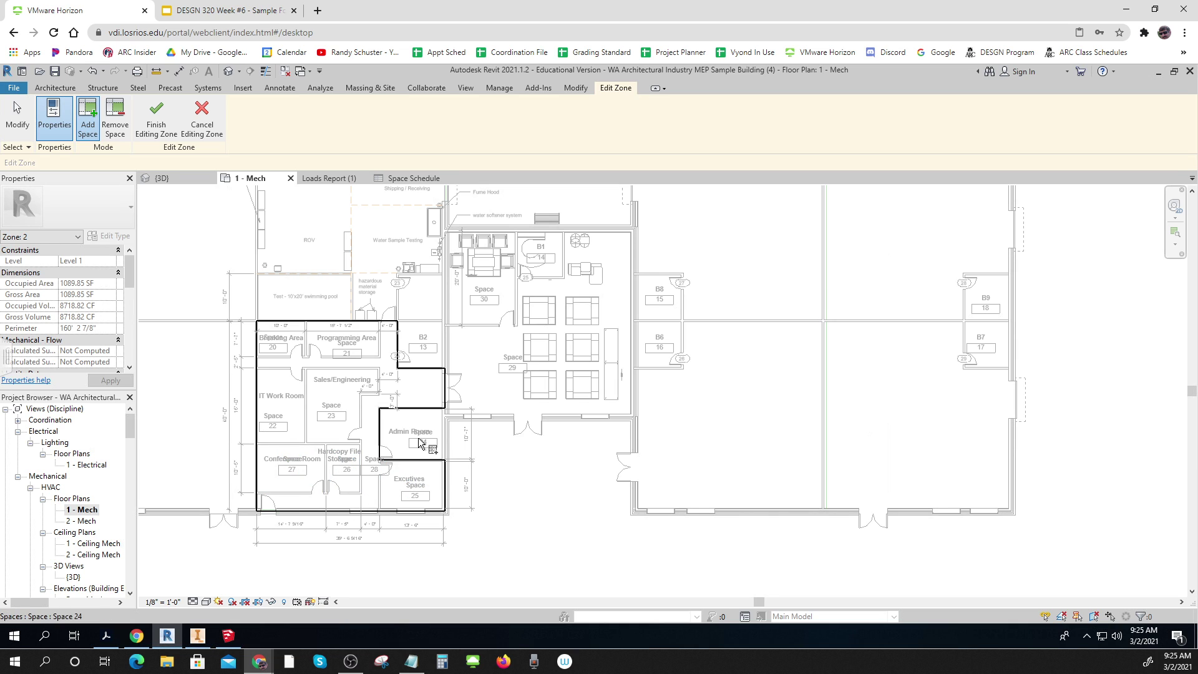
click(421, 439)
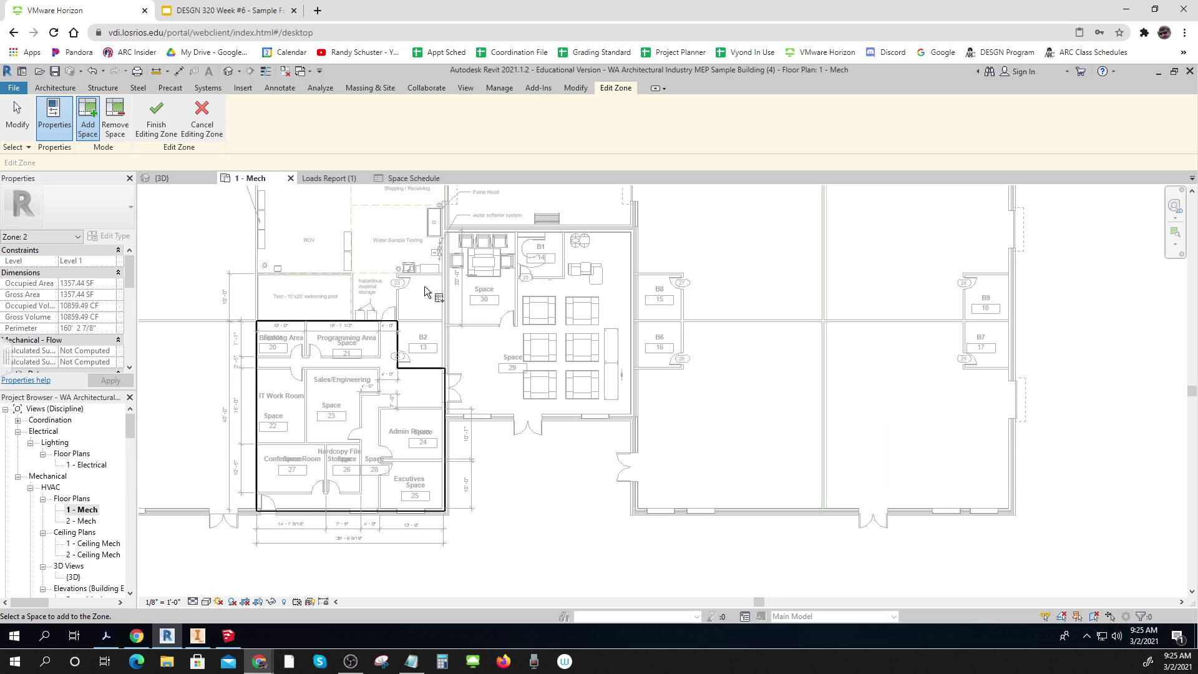
click(159, 114)
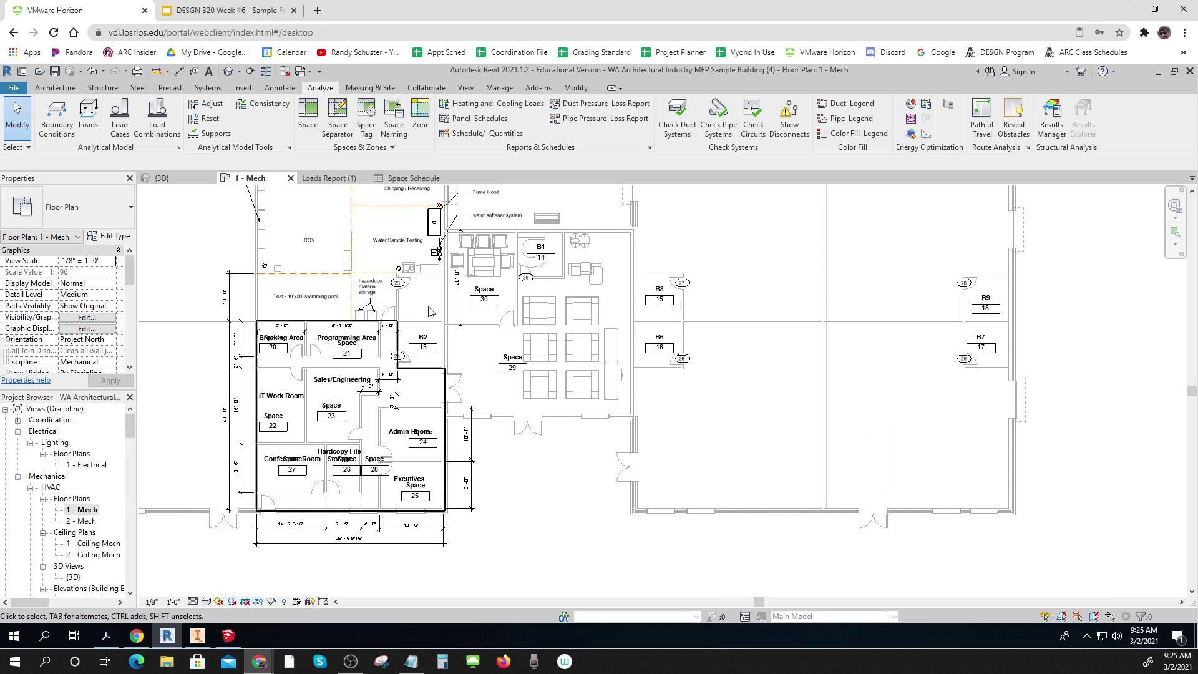
- Place a tagged space in the small room directly above B2 and finish placing spaces
key(m)
key(s)
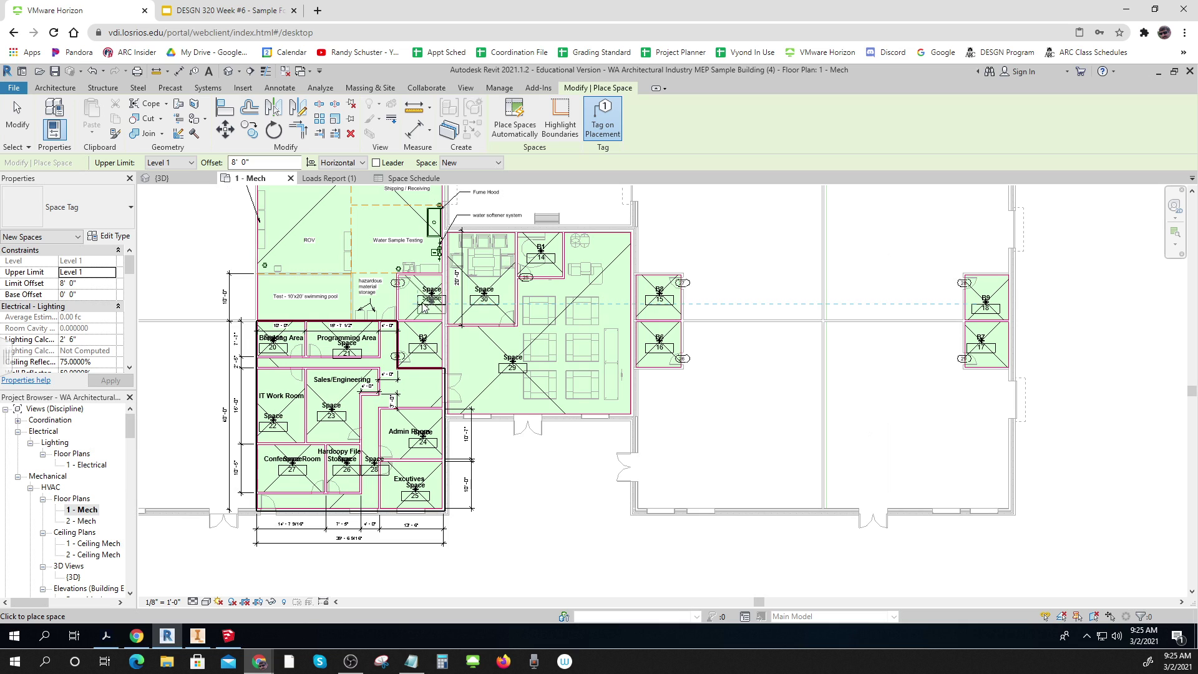
key(Escape)
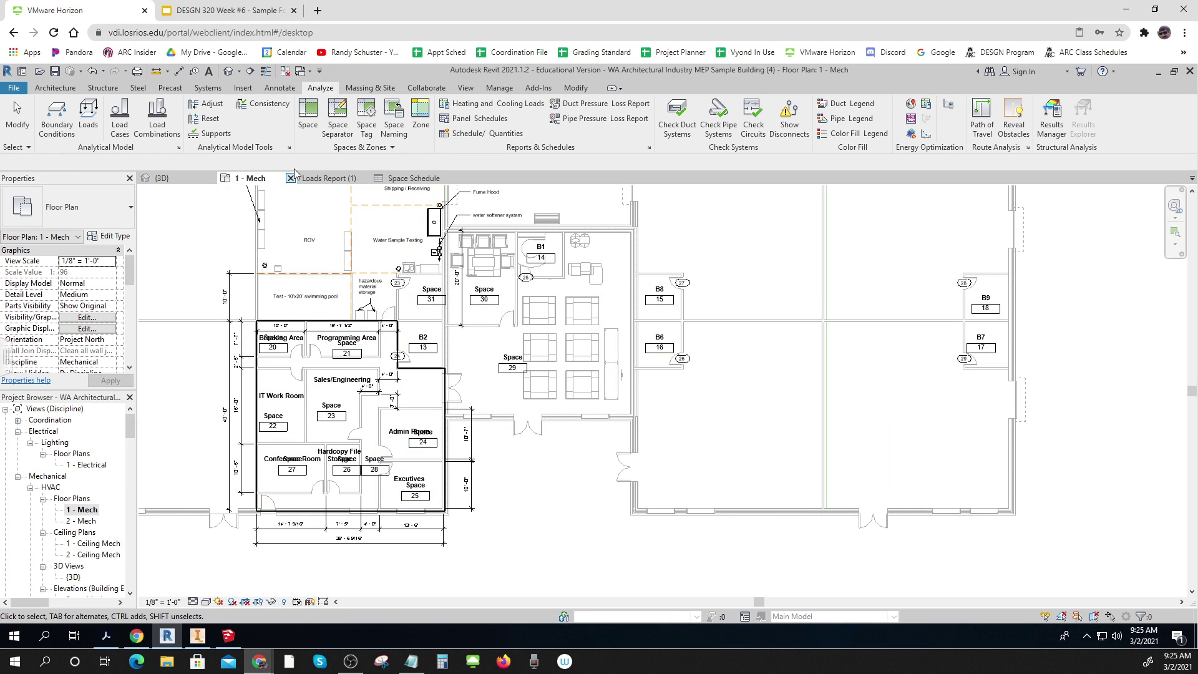
- Create a zone containing only space 19, the large ROV, stock and shipping area, and finish editing it
click(422, 116)
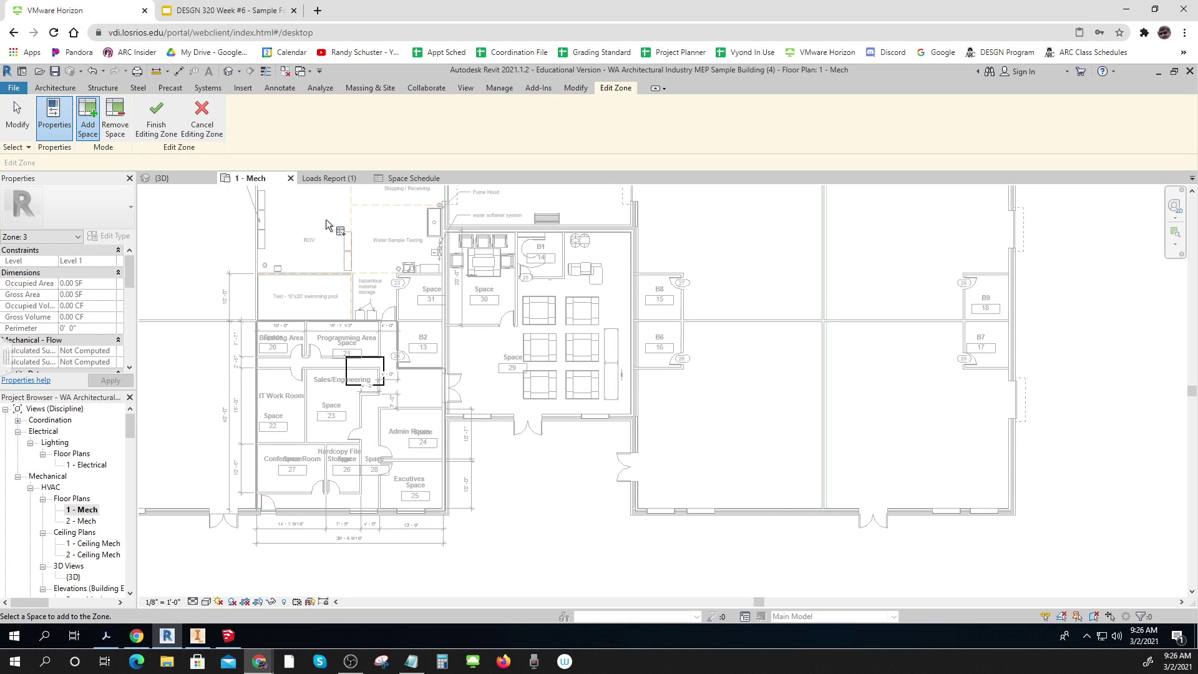
scroll(328, 221, down, 3)
middle_drag(339, 248, 334, 390)
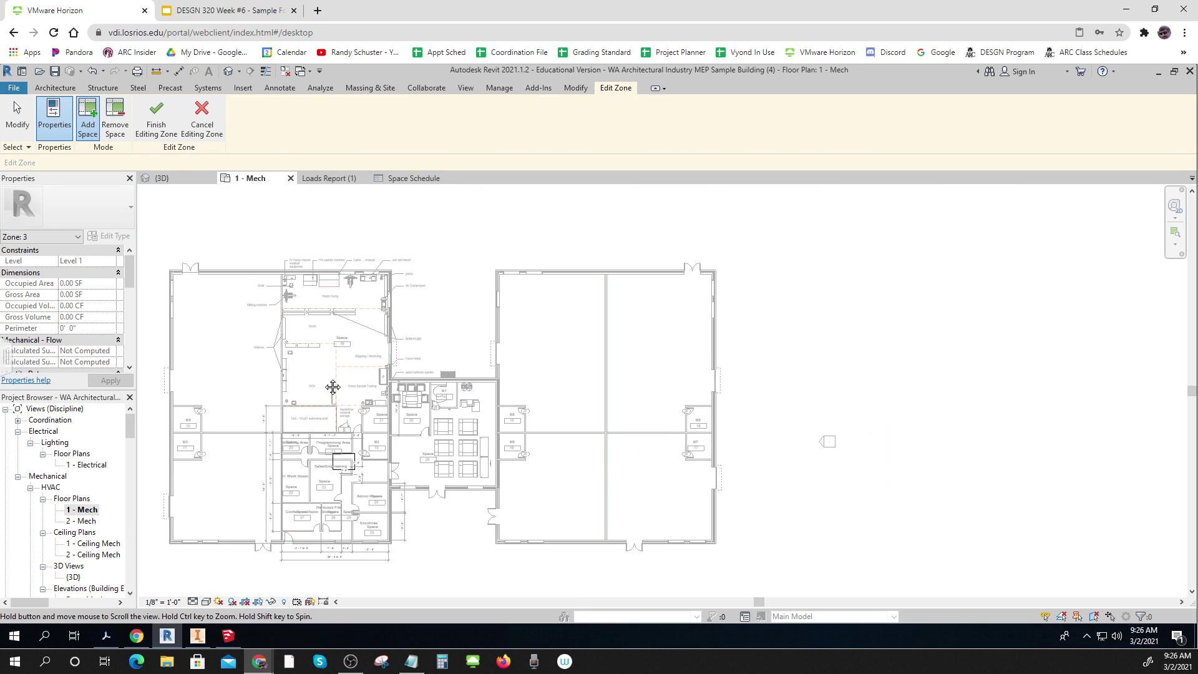
click(353, 337)
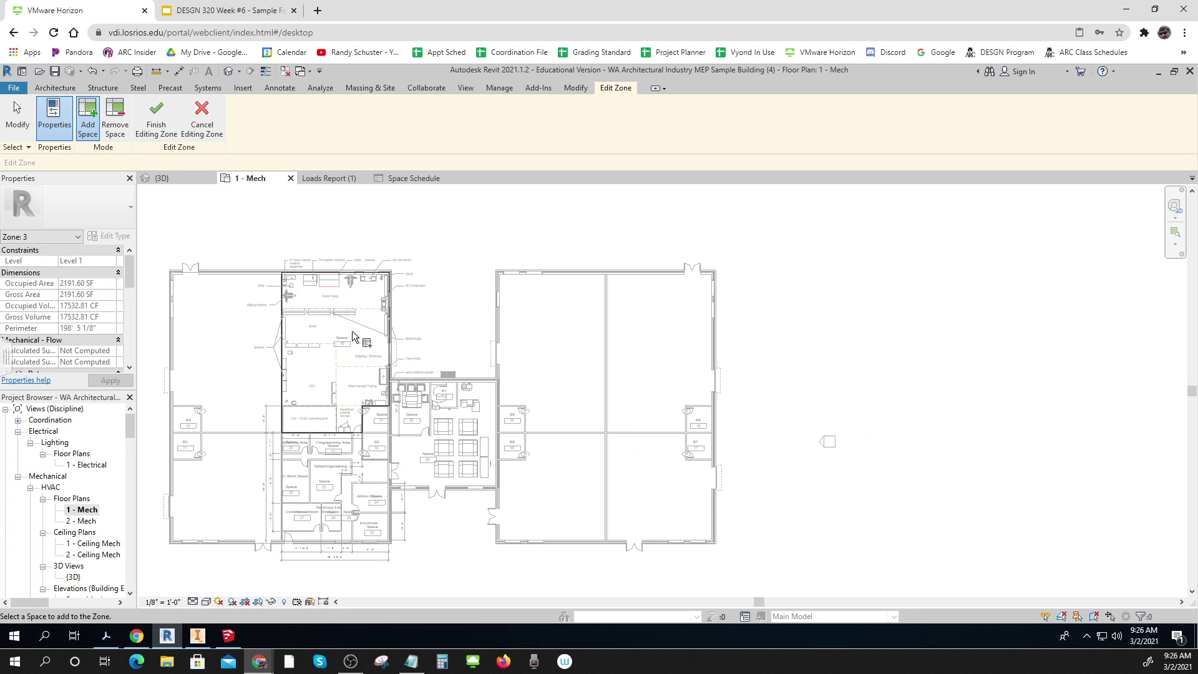
click(156, 120)
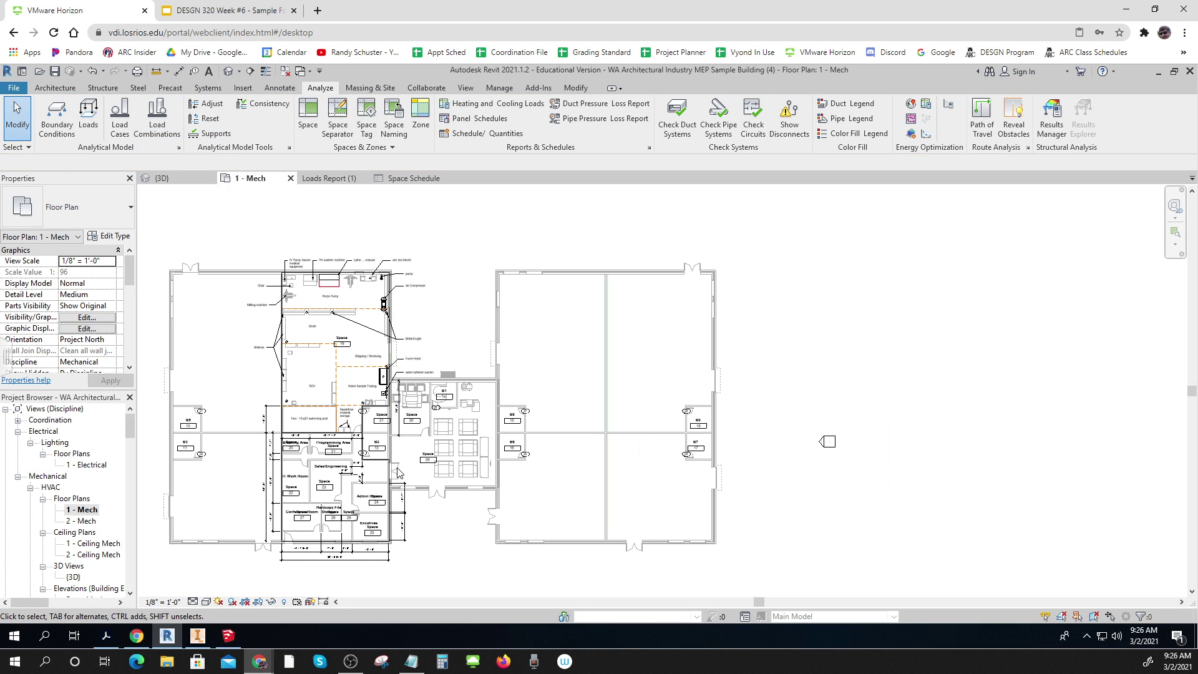
- Create a zone containing spaces 30, 14 (B1), 29, 13 (B2) and 31, finish editing it, and save the project
scroll(418, 517, up, 2)
scroll(418, 517, up, 1)
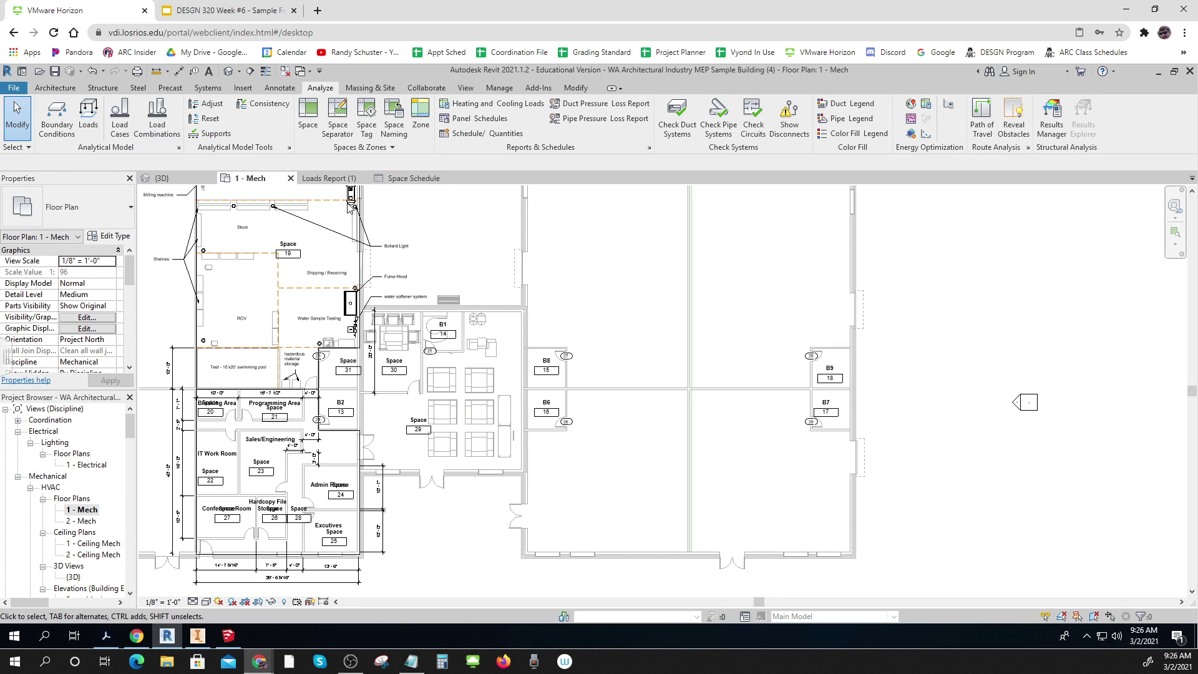
click(421, 118)
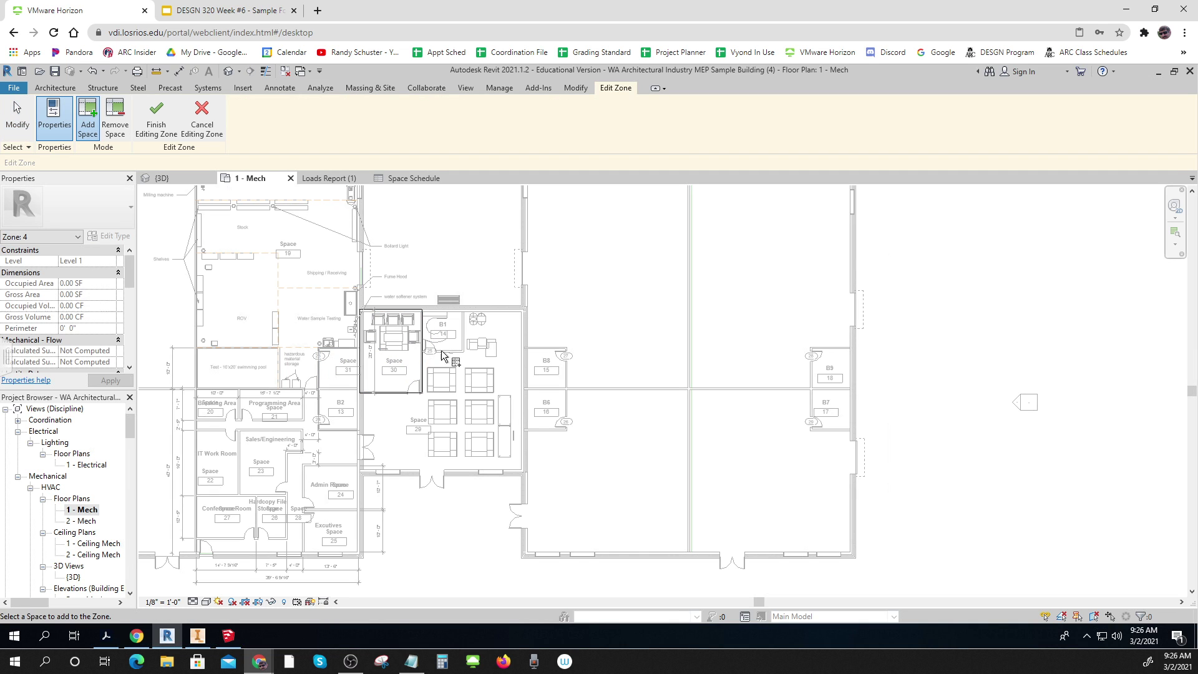
click(469, 356)
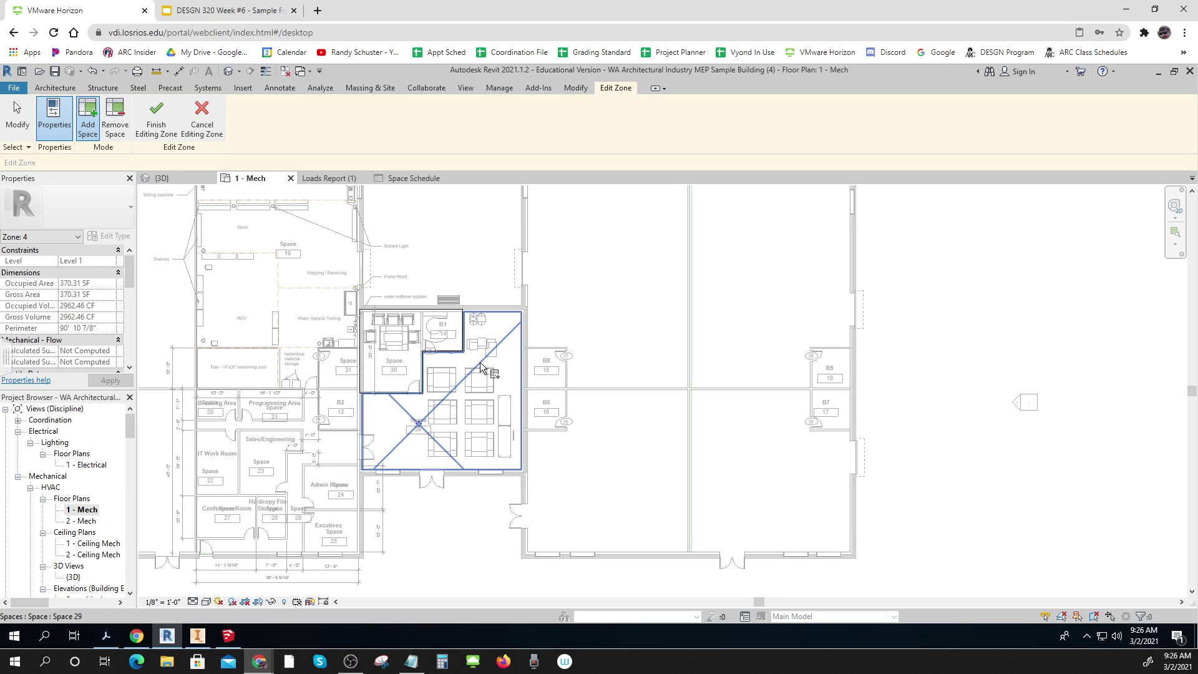
click(481, 368)
click(342, 409)
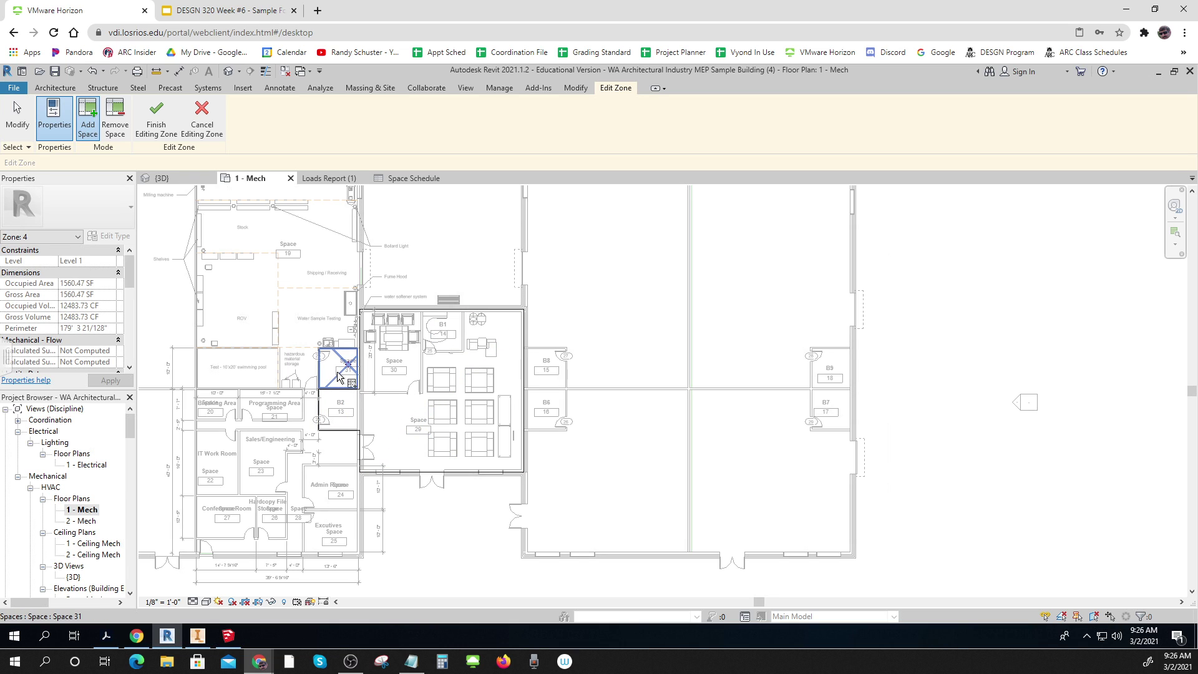
click(338, 374)
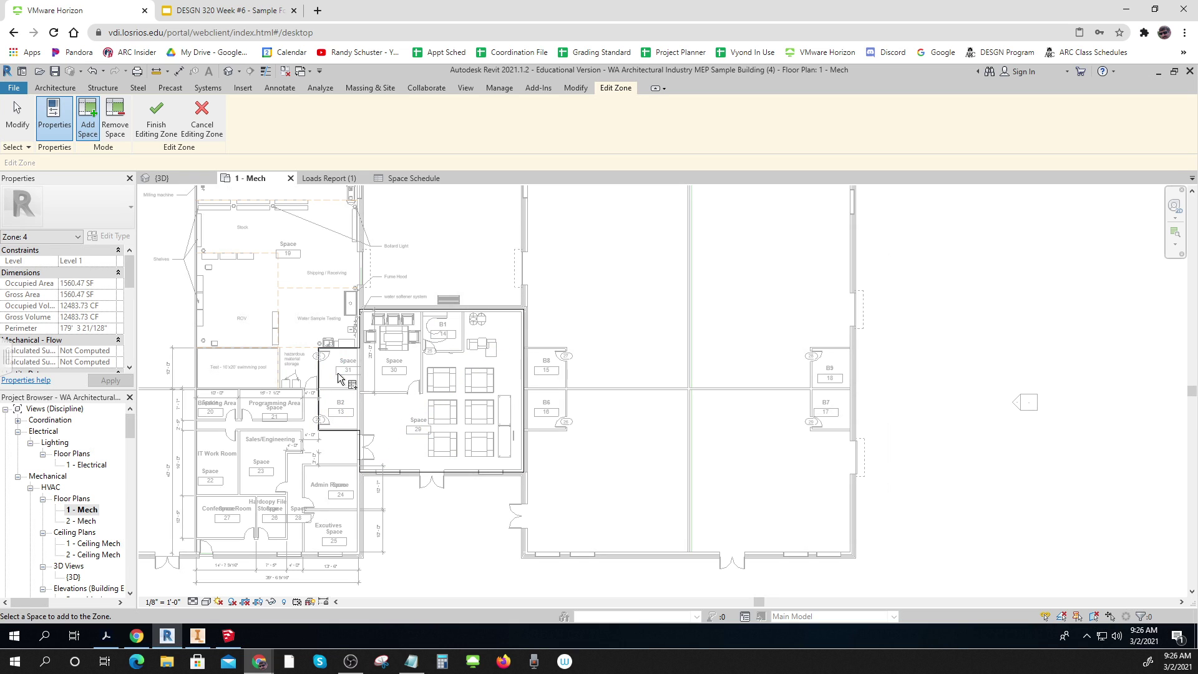
click(158, 120)
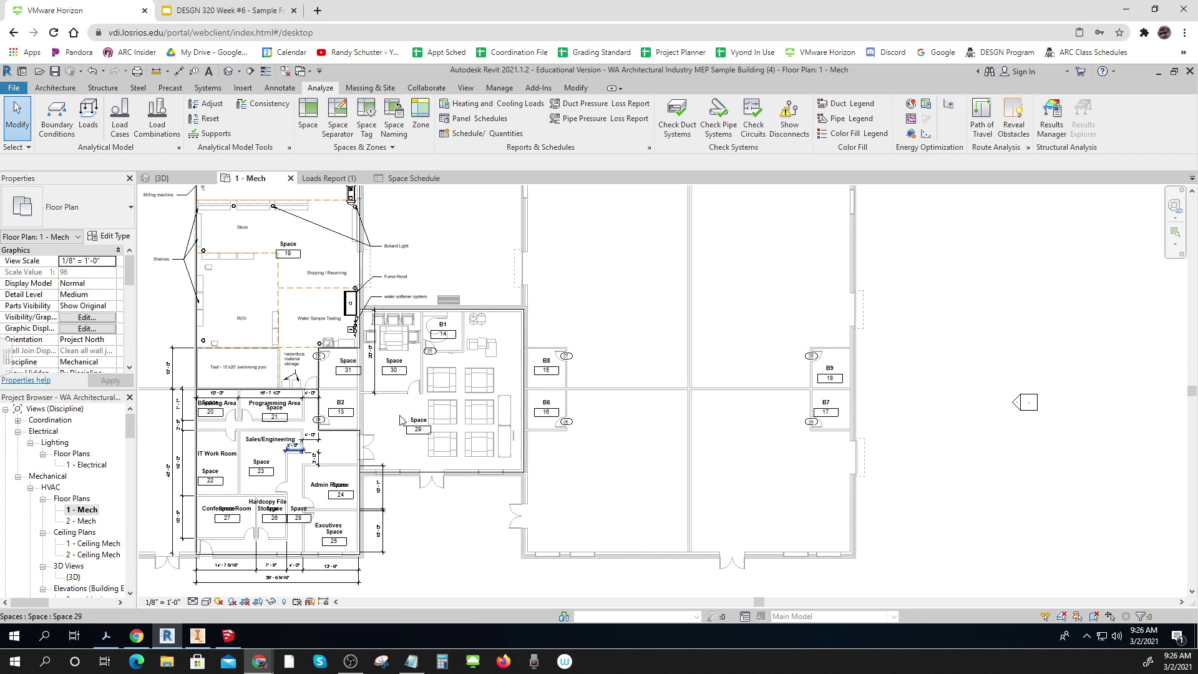
scroll(401, 420, down, 3)
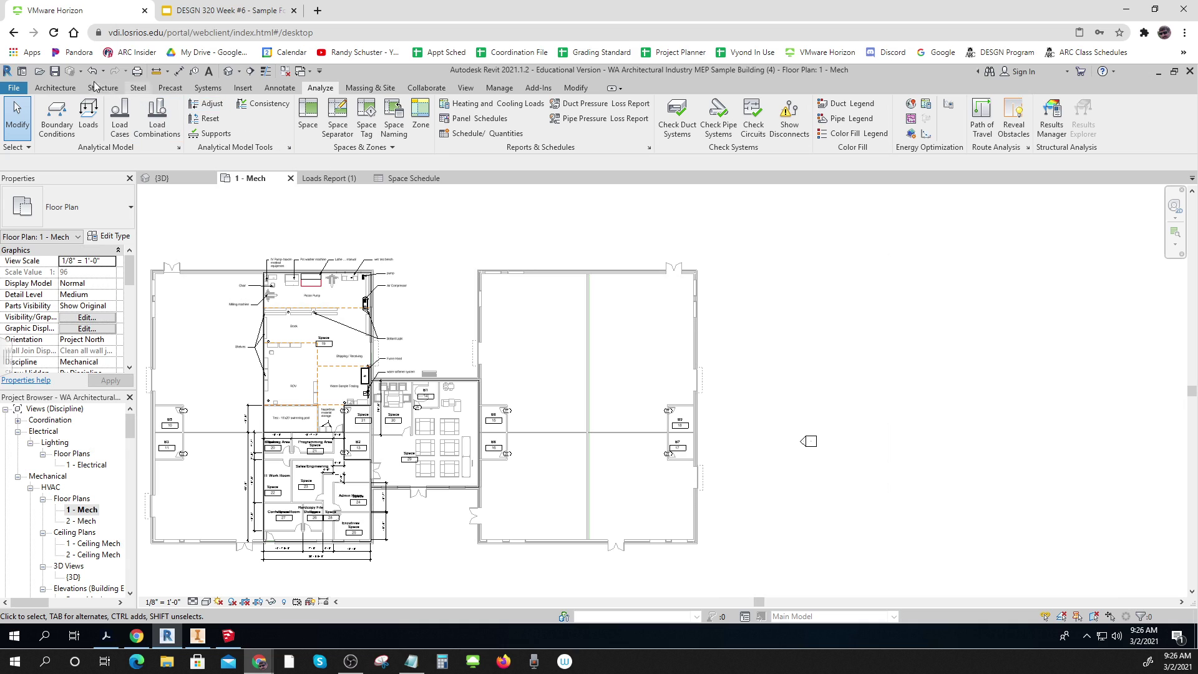
click(54, 72)
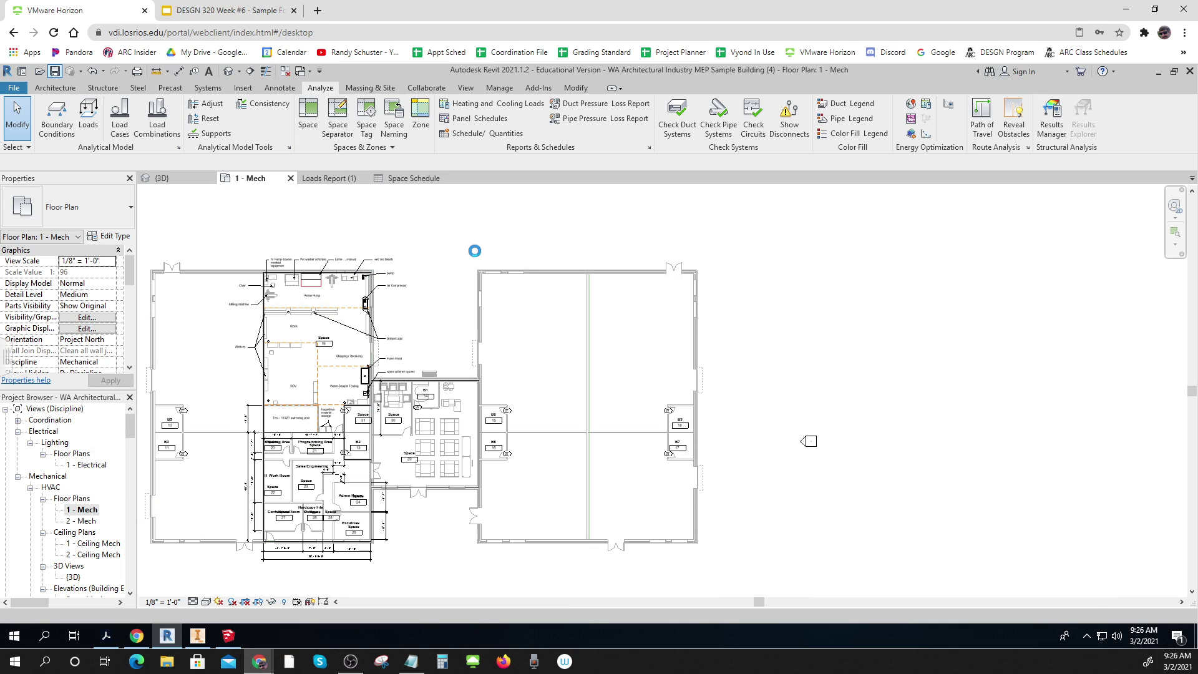
- Check the placed spaces in the Heating and Cooling Loads preview and calculate the loads for the building
click(482, 105)
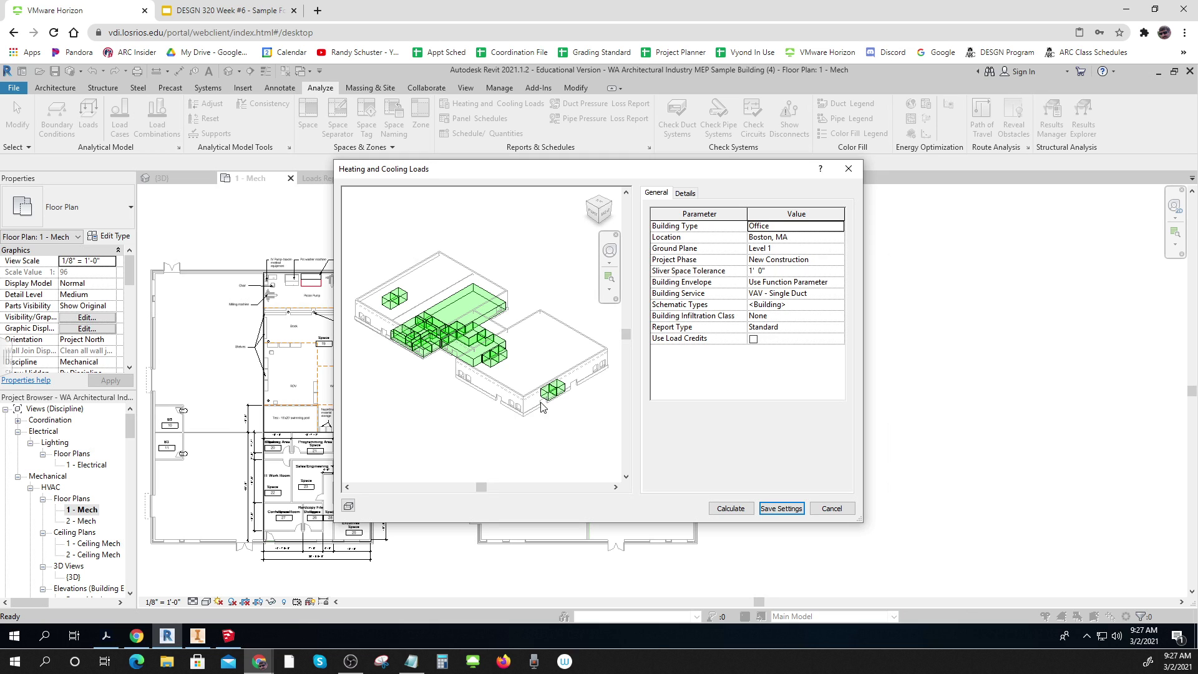
scroll(475, 396, up, 2)
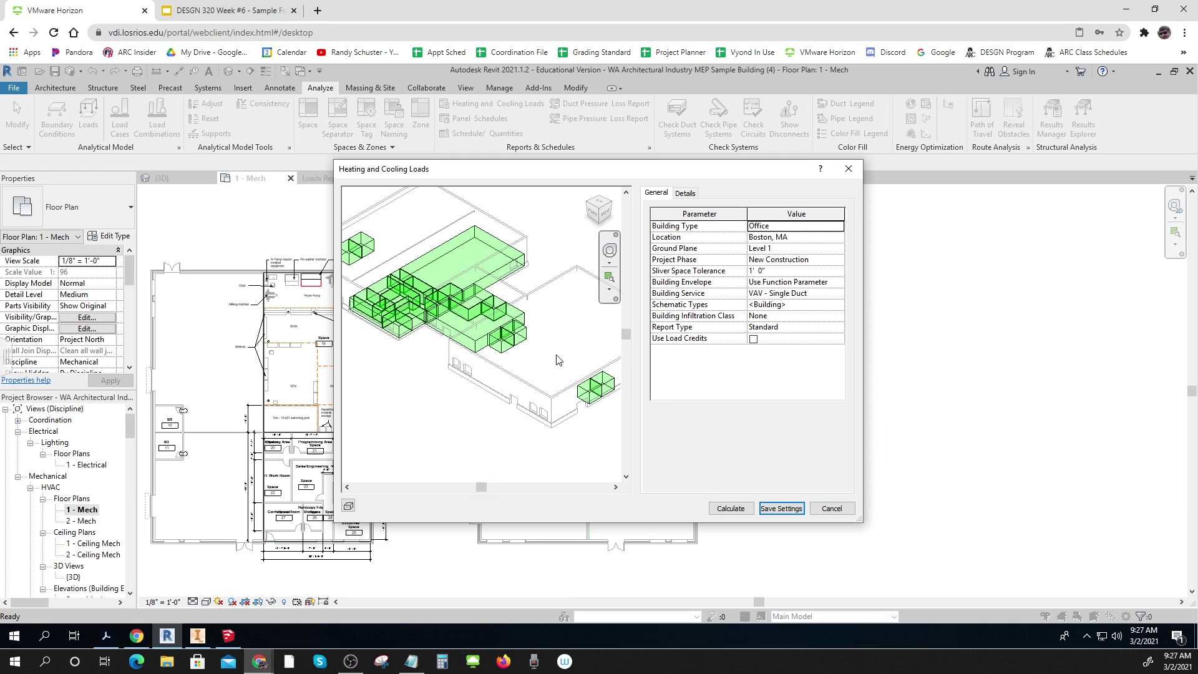
key(ctrl)
key(ctrl)
key(ctrl)
key(ctrl)
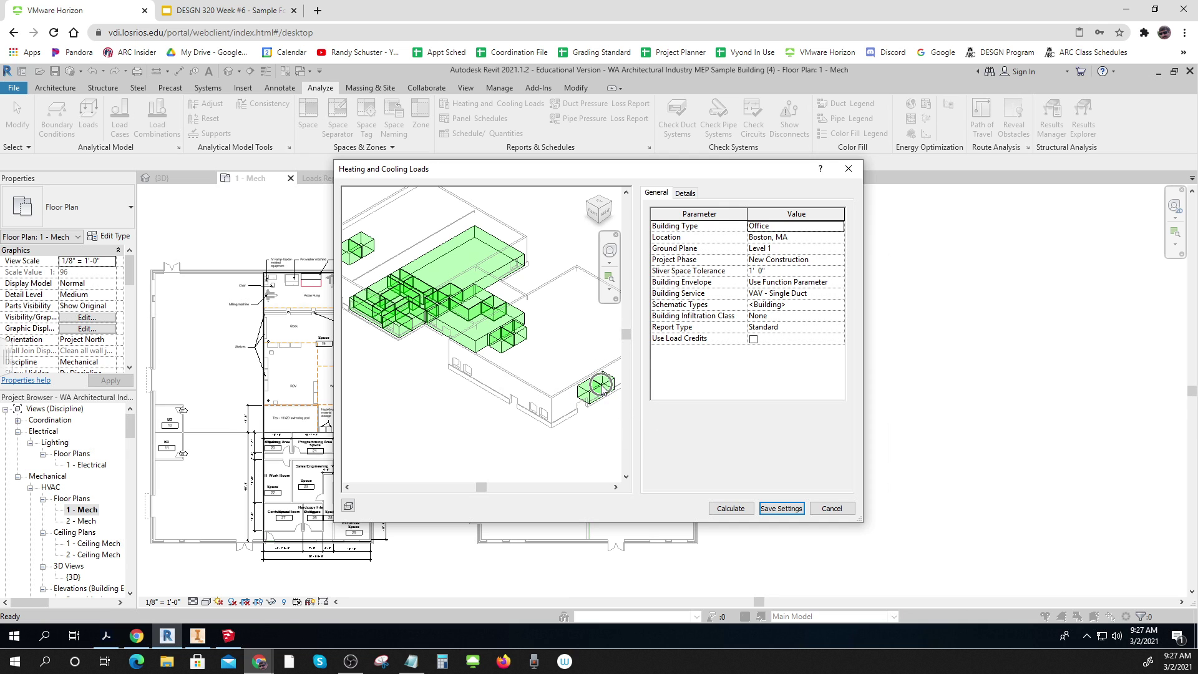
middle_drag(442, 374, 496, 445)
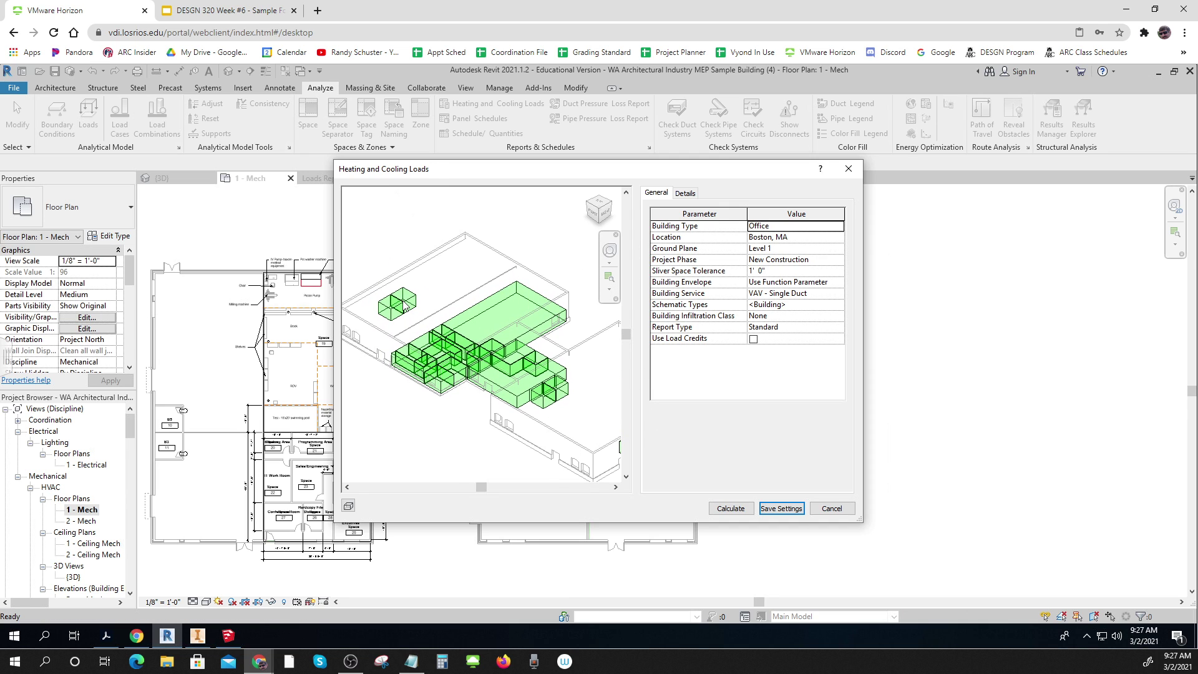
key(ctrl)
key(ctrl)
key(ctrl)
key(ctrl)
key(ctrl)
key(ctrl)
click(736, 510)
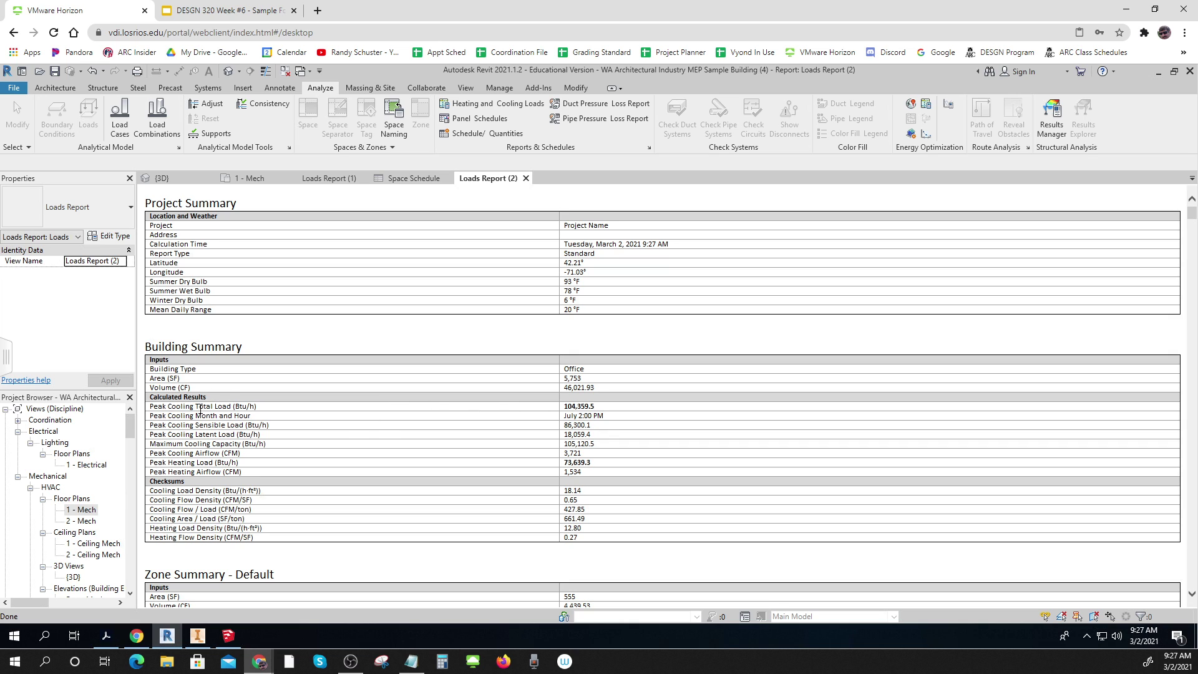
- Examine the peak cooling total load and the peak heating load in the report's Building Summary
click(587, 407)
click(589, 407)
click(589, 458)
click(589, 466)
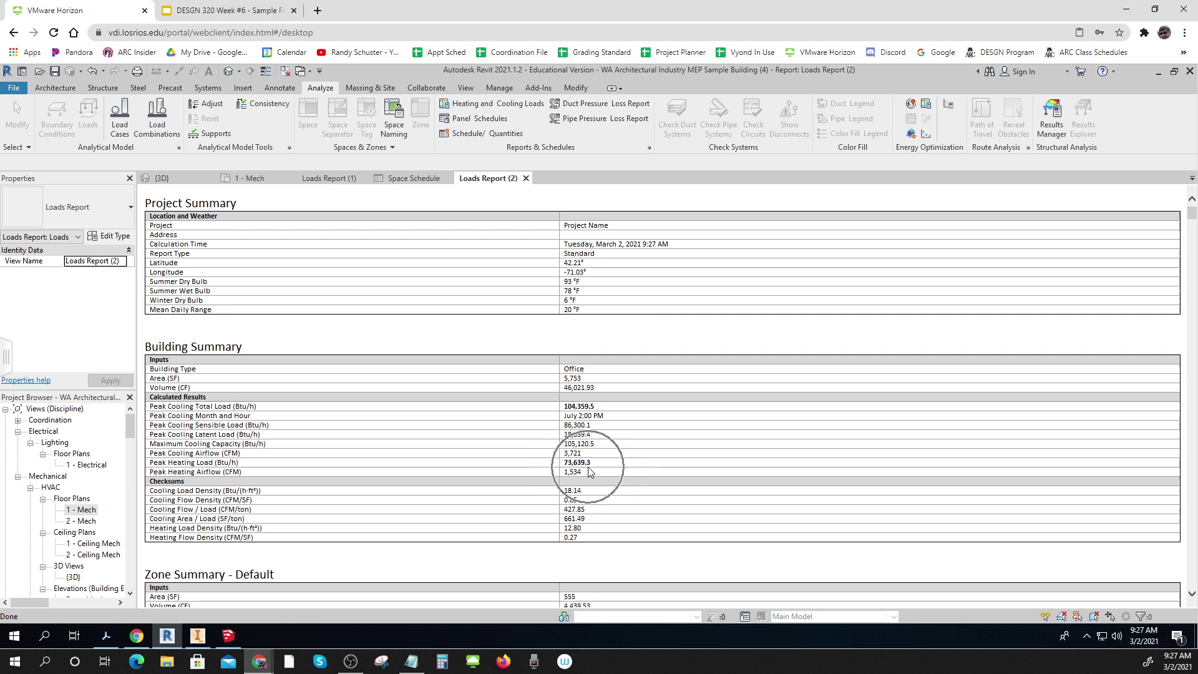
click(580, 404)
- Review the summaries and space lists for the Default zone and zones 2, 3 and 4, down to the individual space summaries
scroll(580, 407, down, 3)
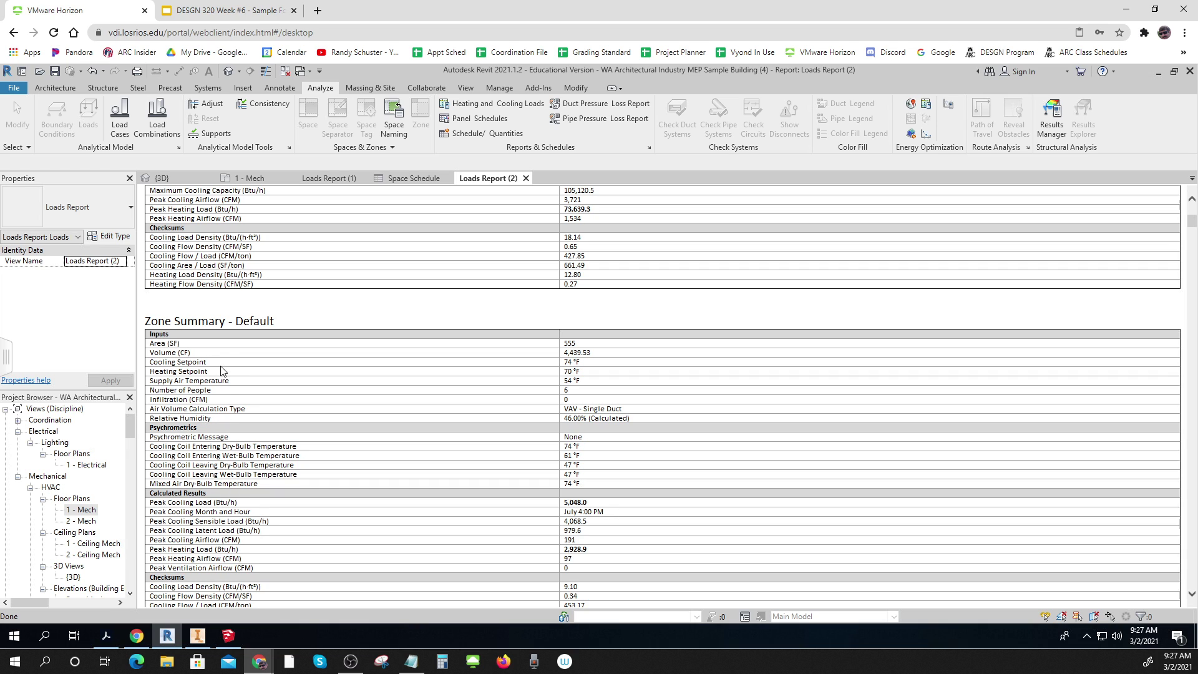
scroll(297, 392, down, 5)
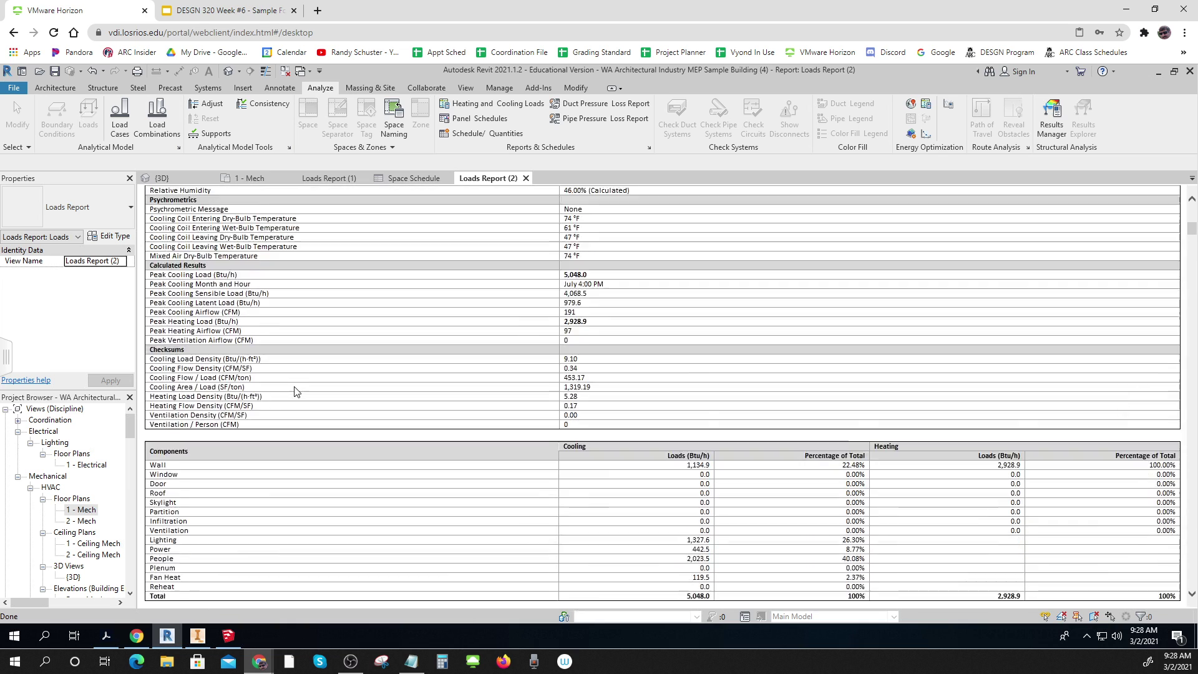
scroll(297, 392, down, 1)
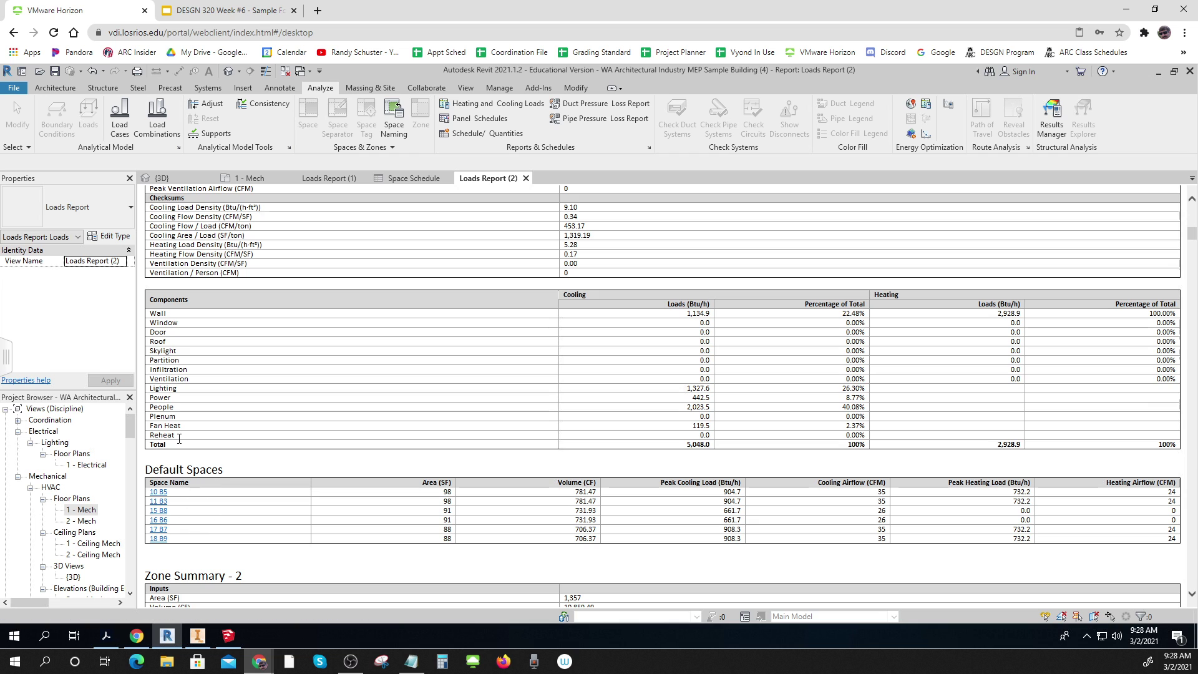
scroll(205, 442, up, 6)
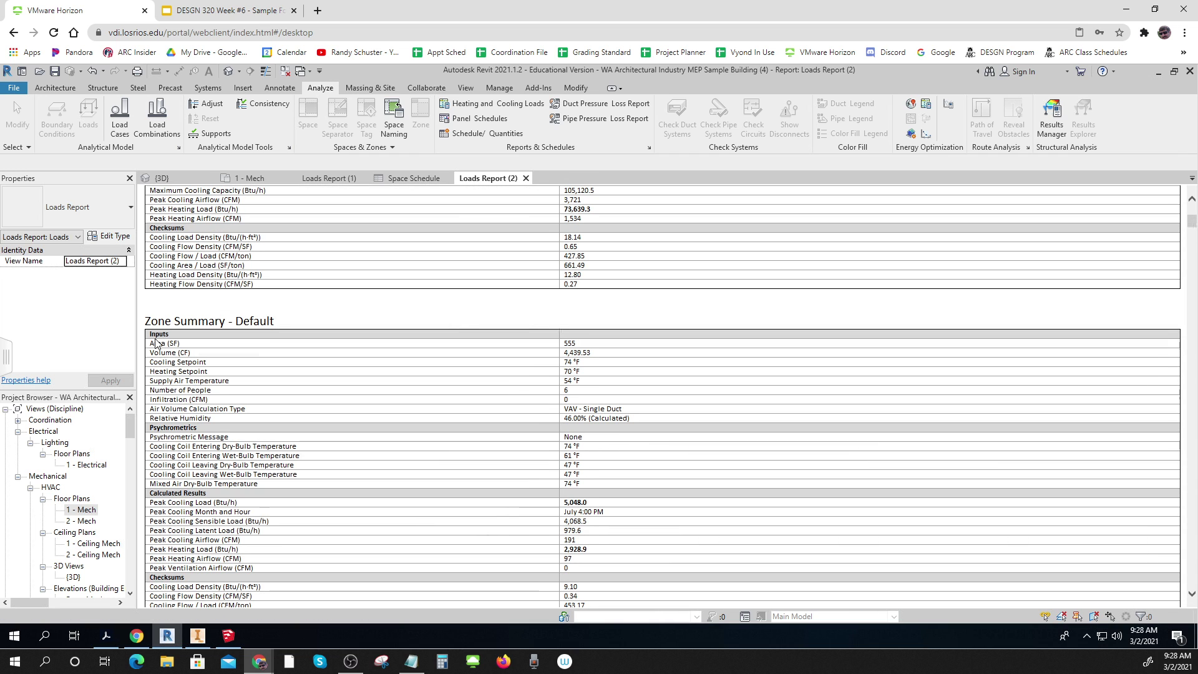
scroll(235, 370, down, 8)
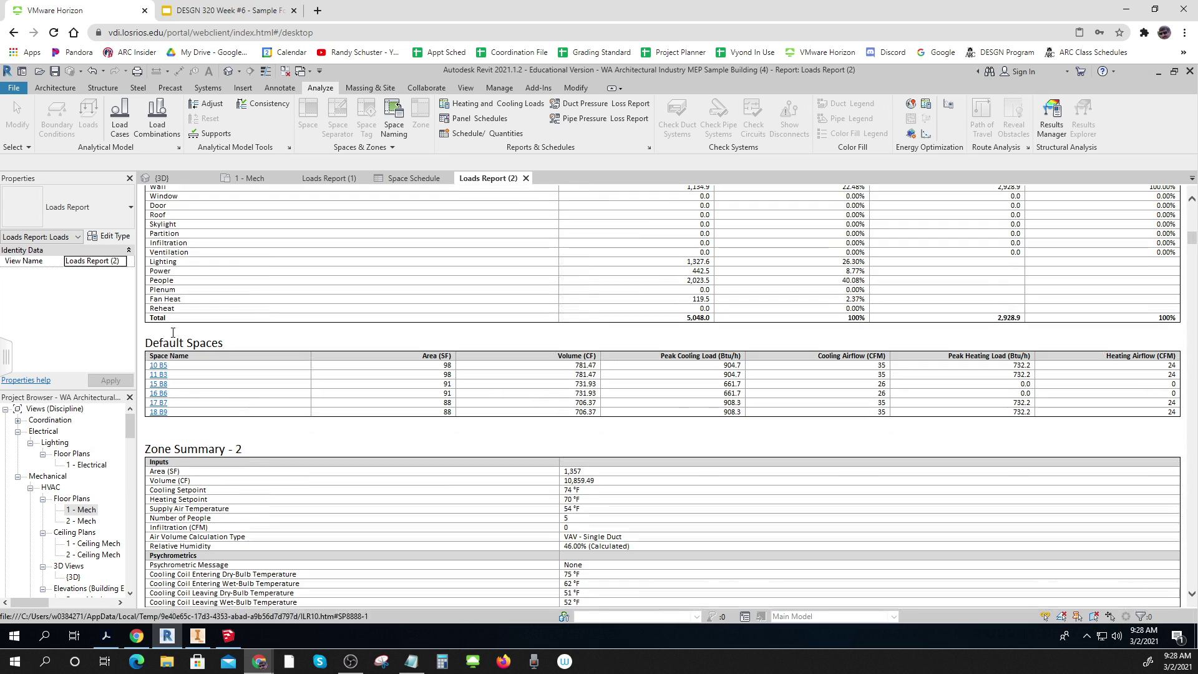
scroll(262, 454, down, 10)
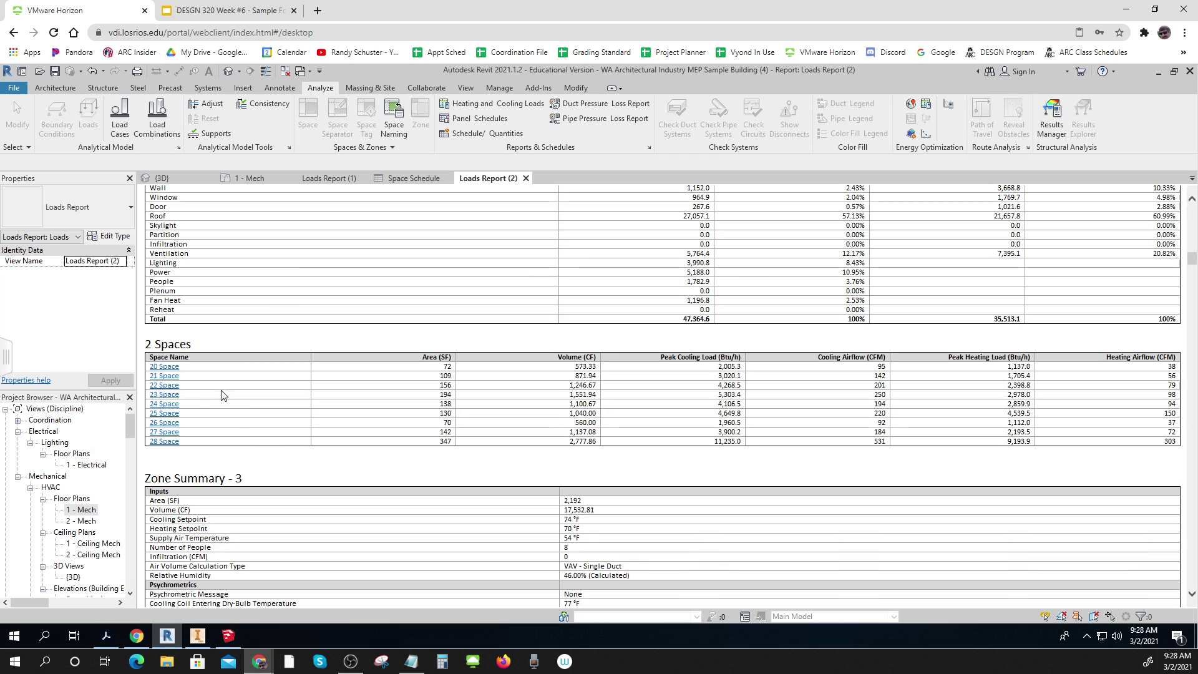
scroll(228, 401, down, 2)
scroll(265, 455, down, 8)
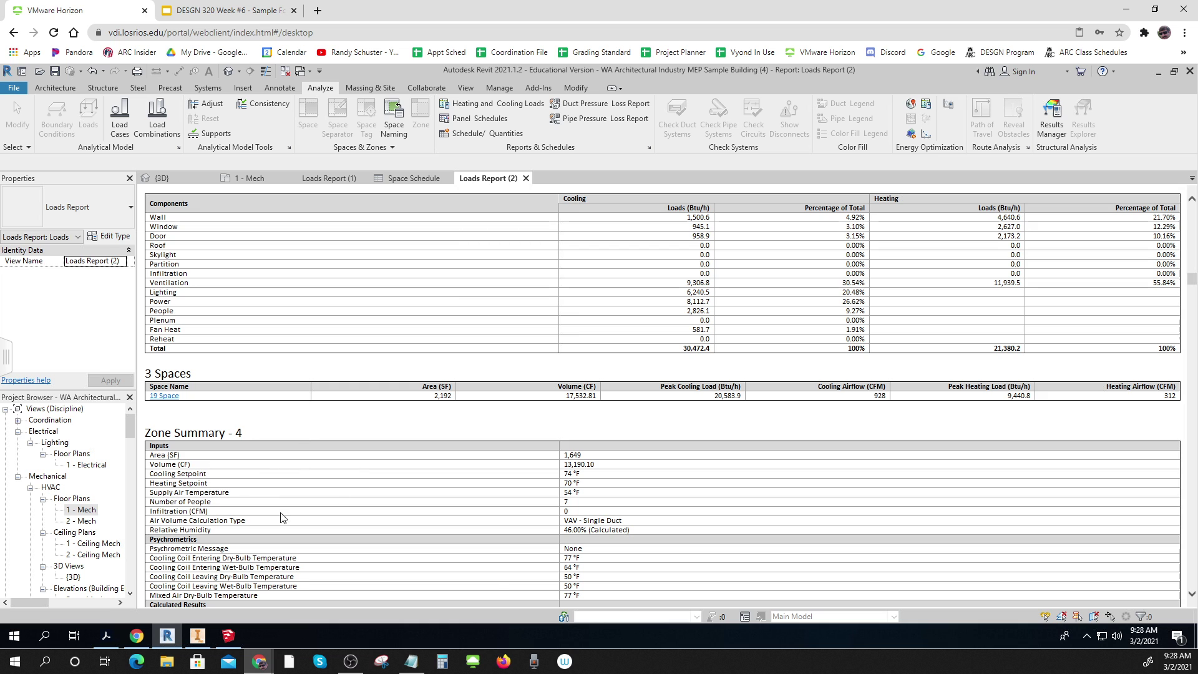
scroll(262, 526, down, 10)
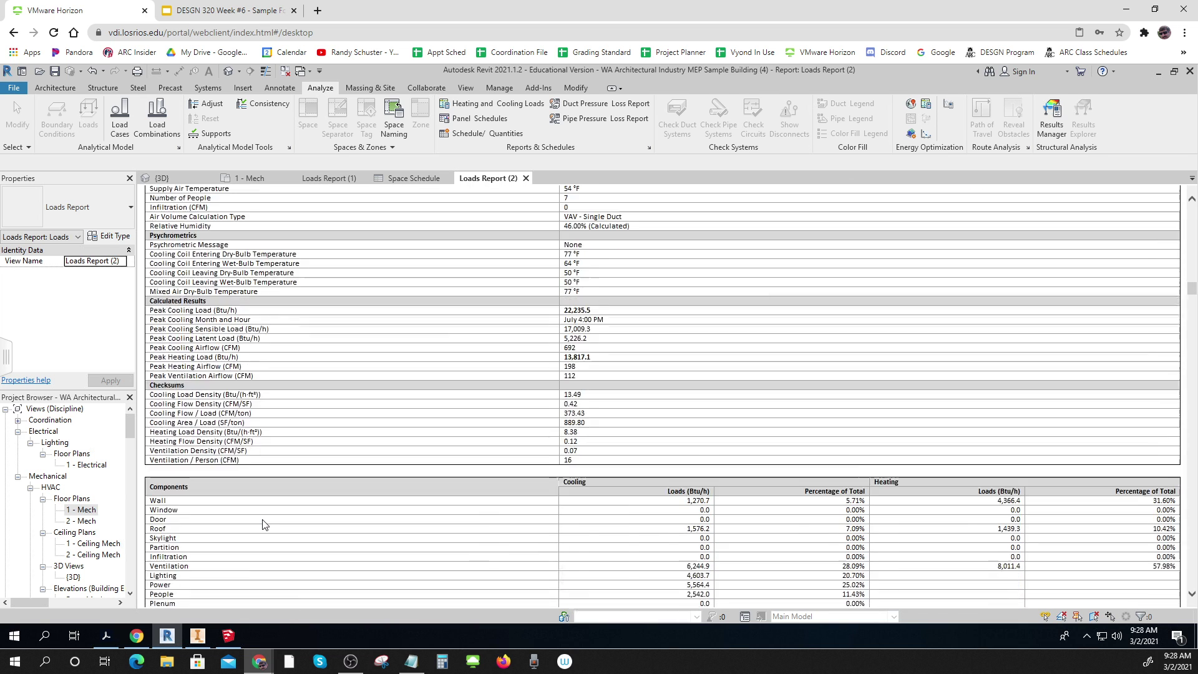
scroll(262, 526, down, 2)
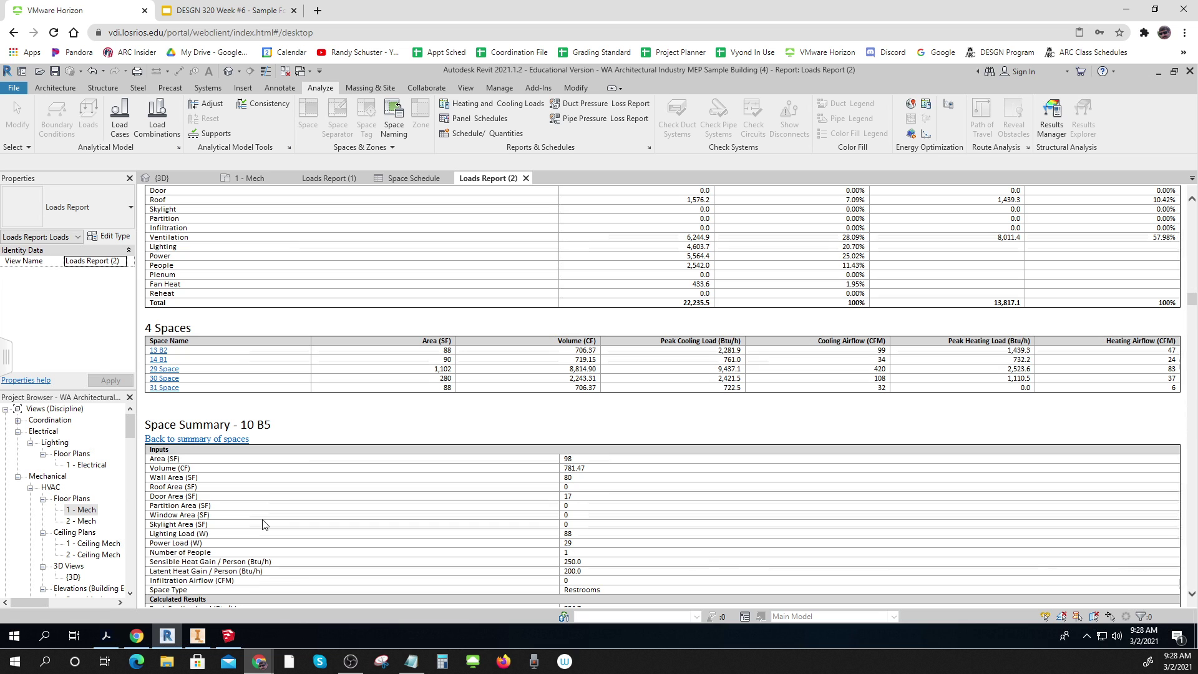
scroll(262, 526, down, 6)
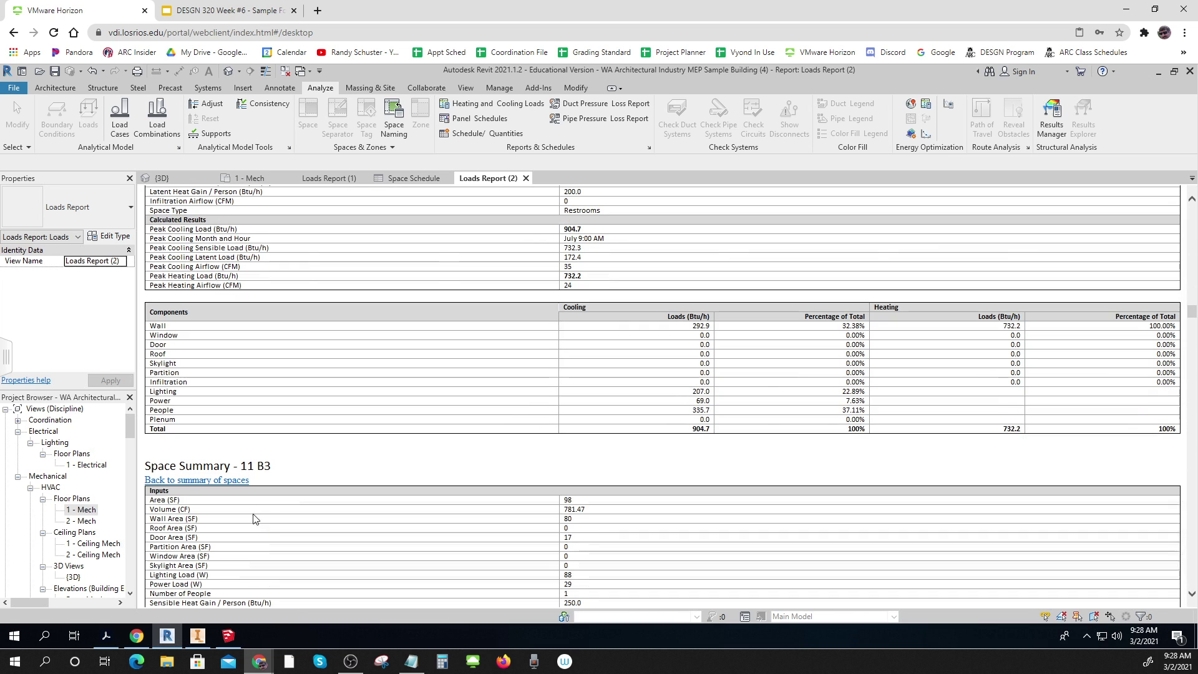
- Return to the report's Building Summary and examine the inputs and psychrometrics of the Default zone
scroll(279, 480, down, 20)
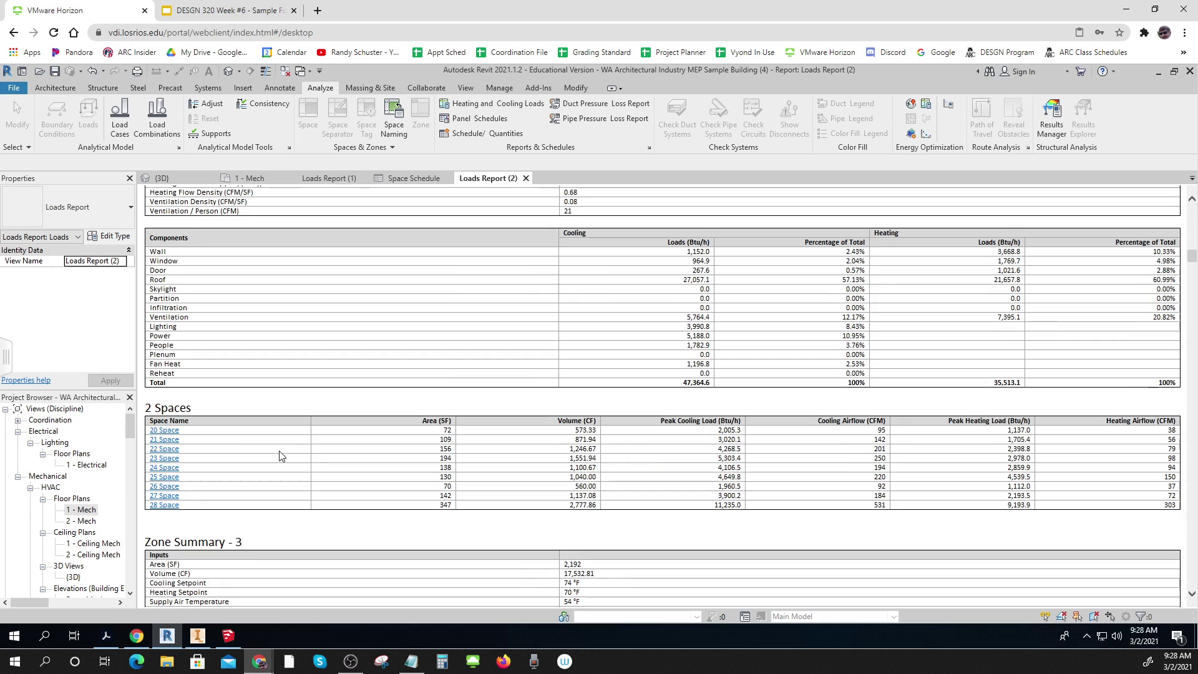
scroll(279, 457, up, 4)
scroll(279, 458, up, 8)
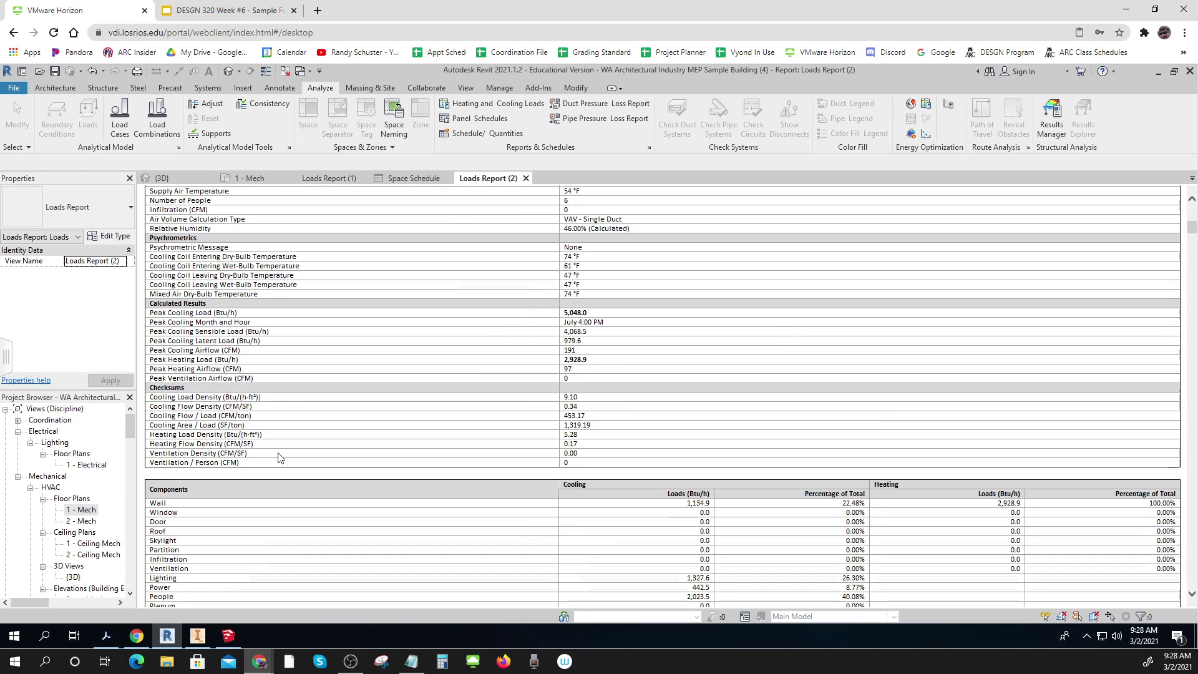
scroll(278, 458, up, 7)
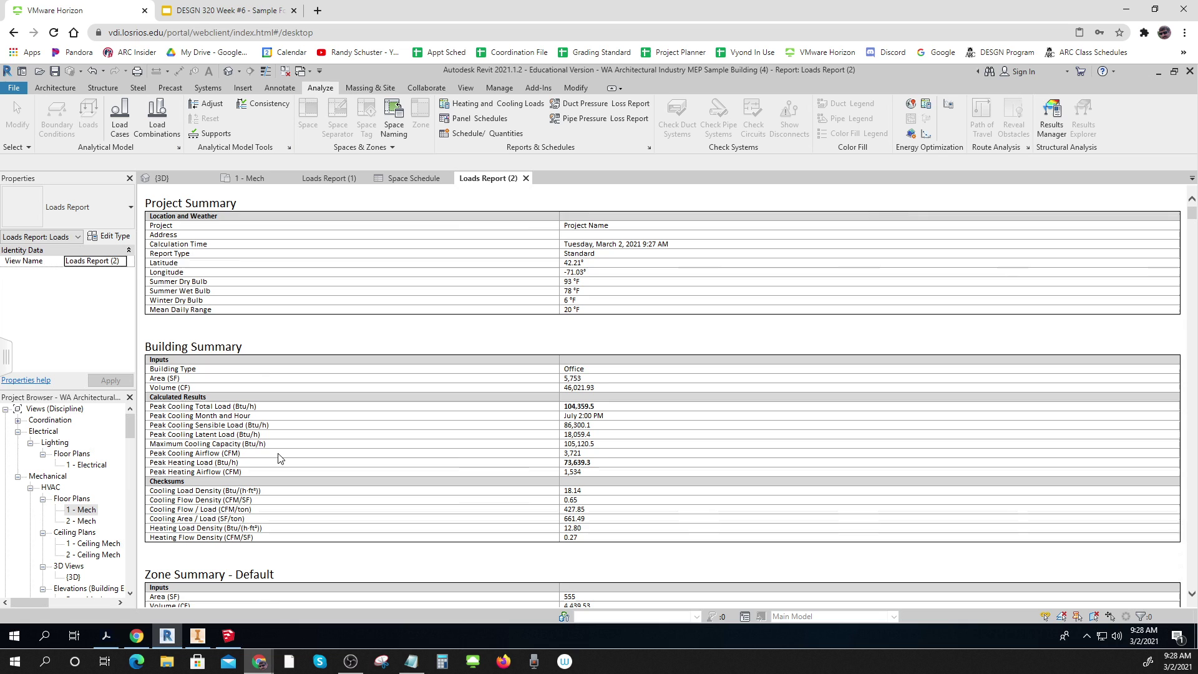
click(200, 352)
scroll(312, 373, down, 4)
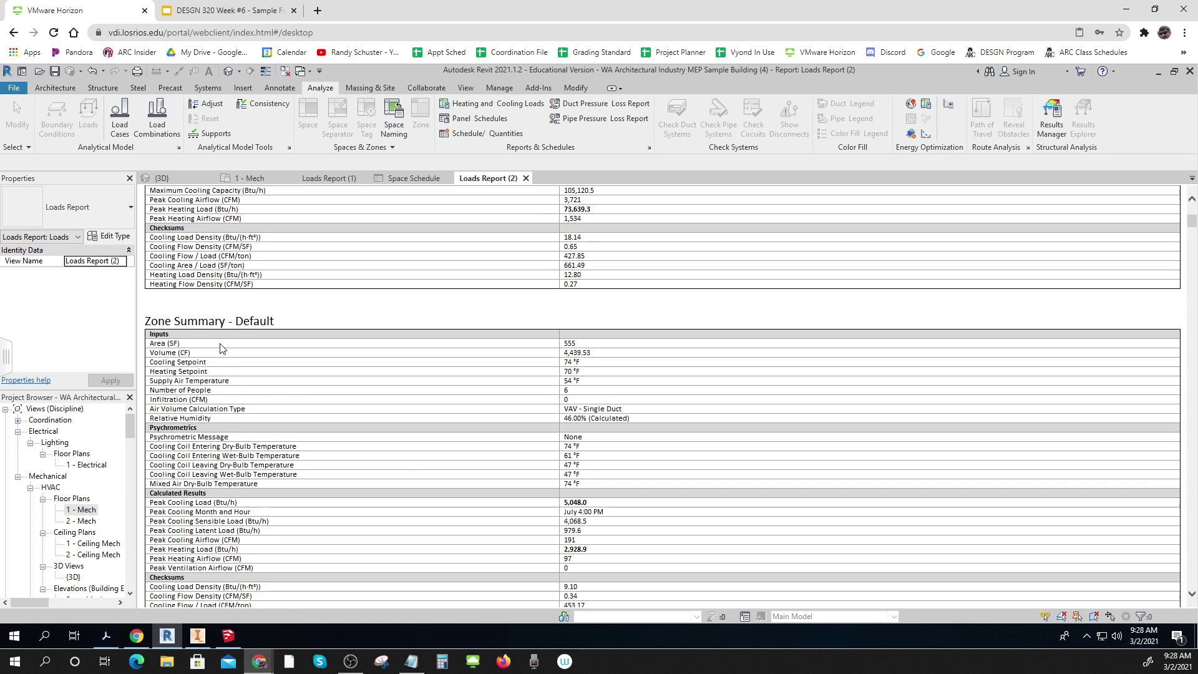
click(255, 442)
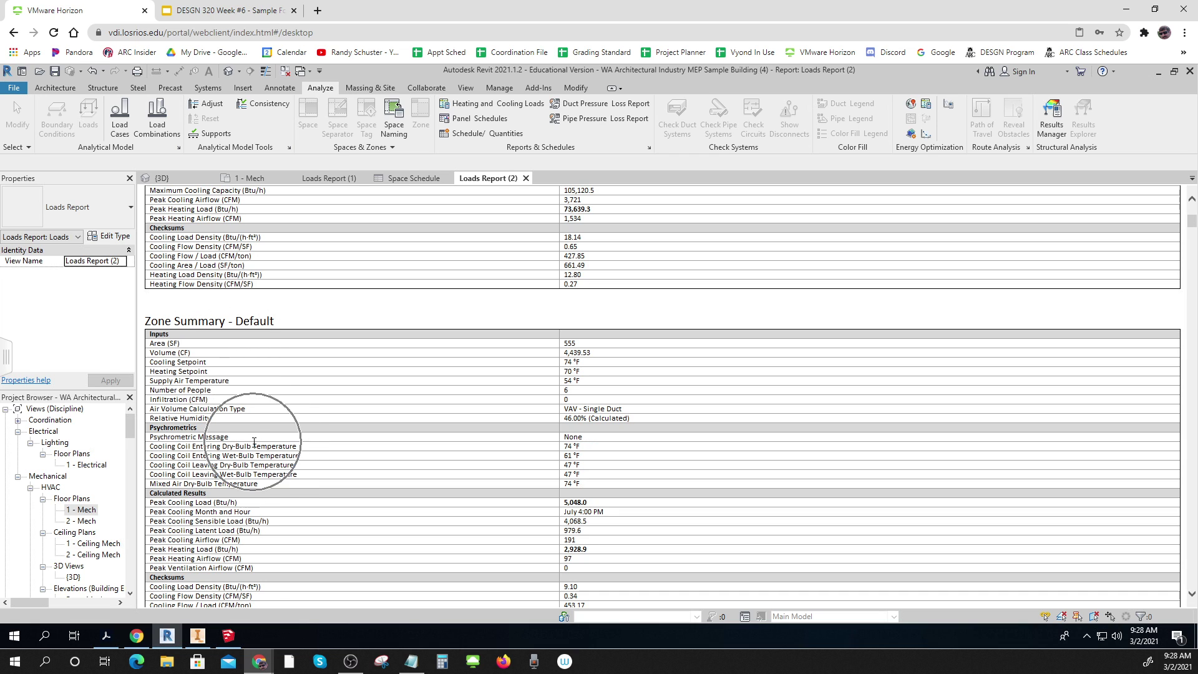
- Examine the Default zone's cooling and heating load components and its list of spaces
scroll(256, 440, down, 5)
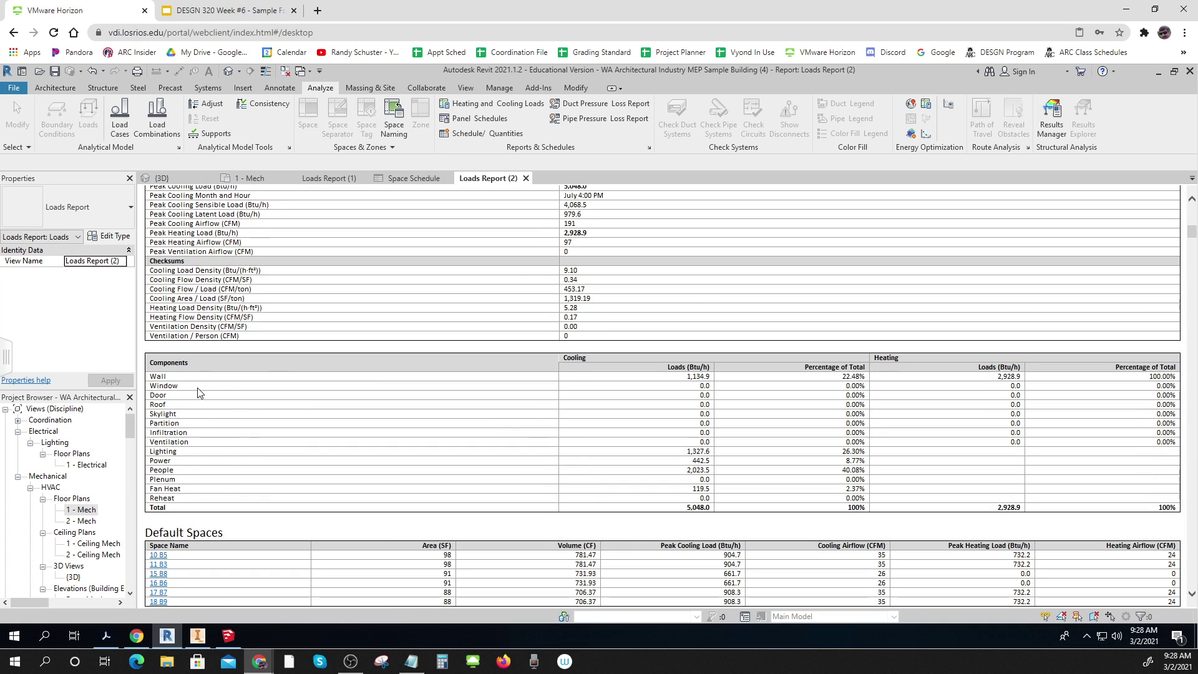
click(680, 378)
scroll(511, 455, down, 3)
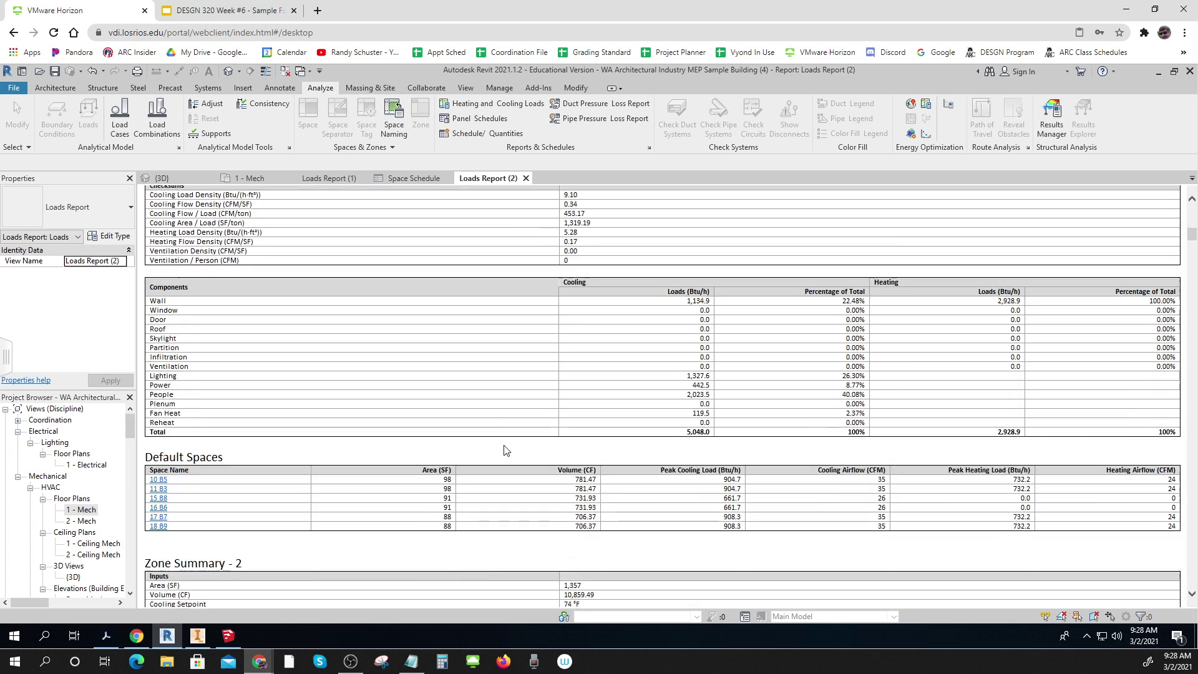
key(ctrl)
key(ctrl)
key(ctrl)
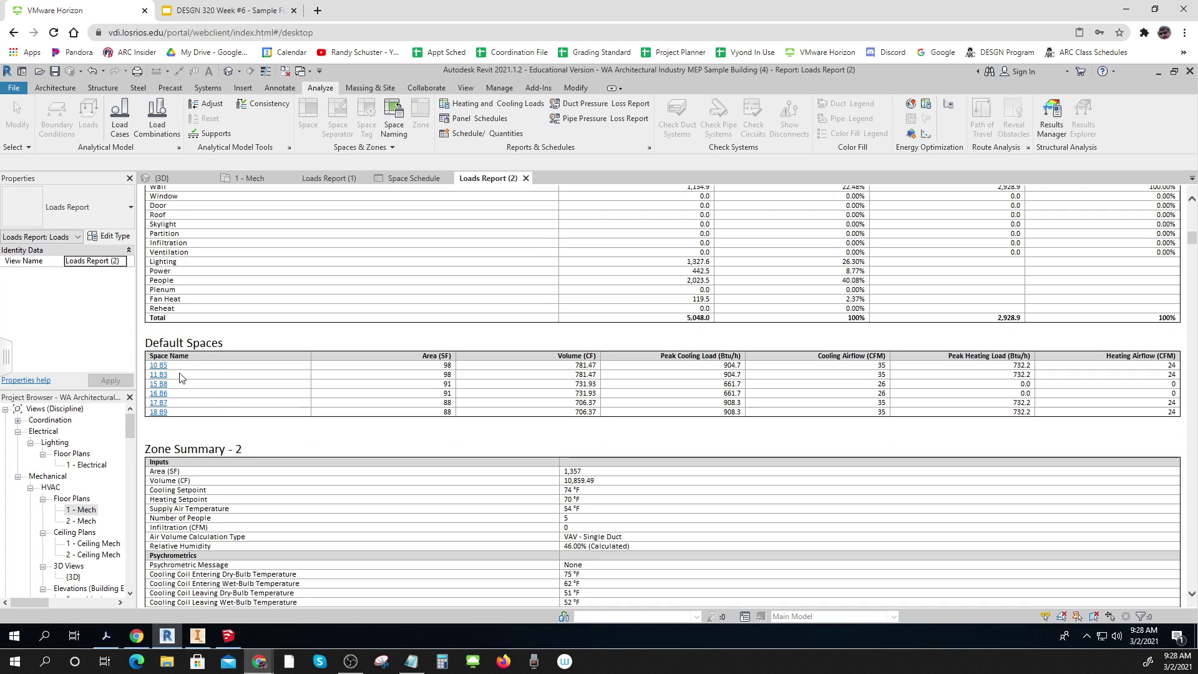
key(ctrl)
- Examine the inputs, peak cooling load and peak heating load in the Zone 2 summary
scroll(470, 414, down, 3)
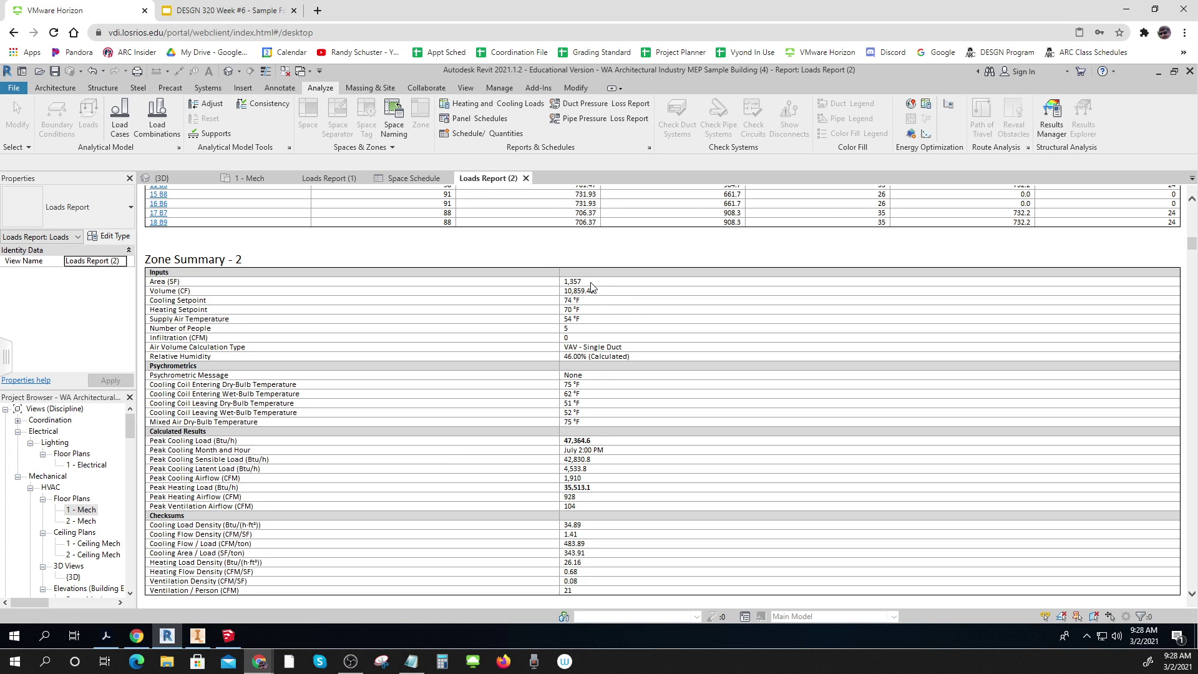
key(ctrl)
key(ctrl)
key(ctrl)
key(ctrl)
key(ctrl)
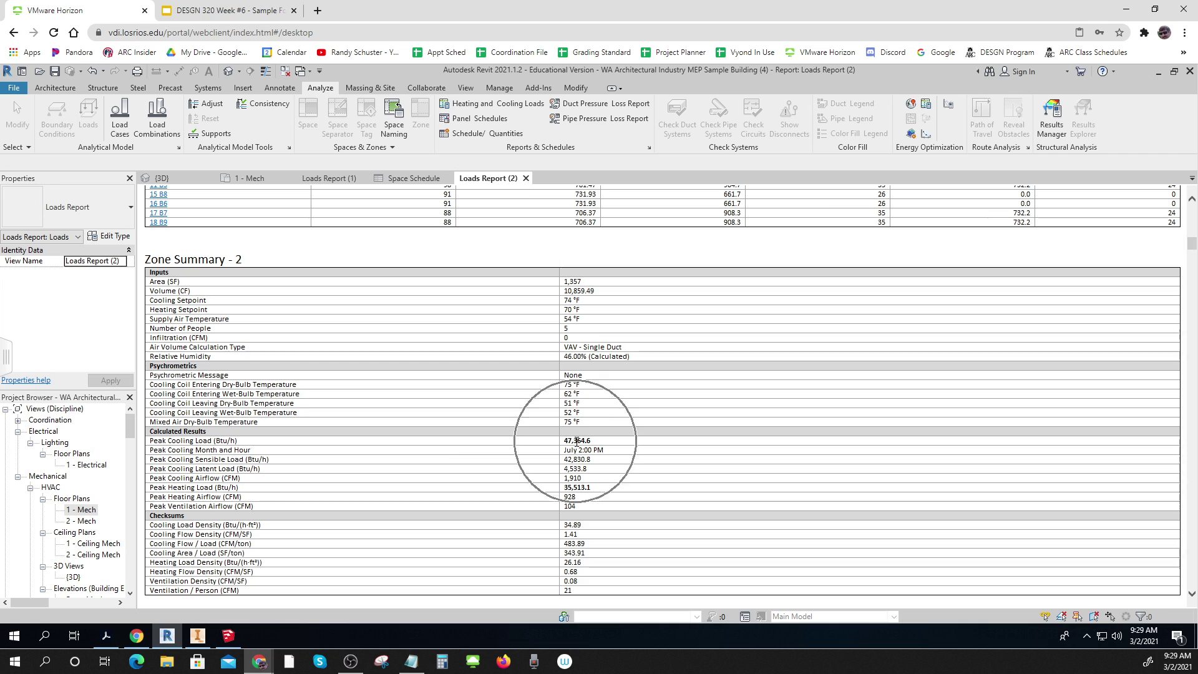
key(ctrl)
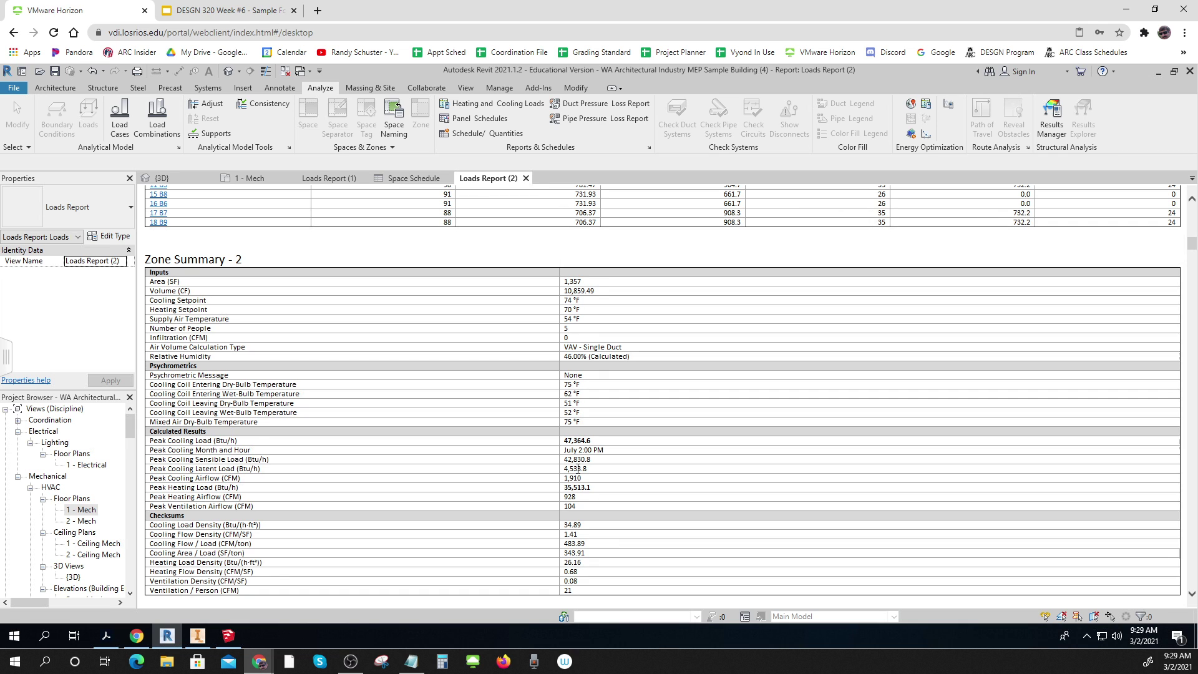
key(ctrl)
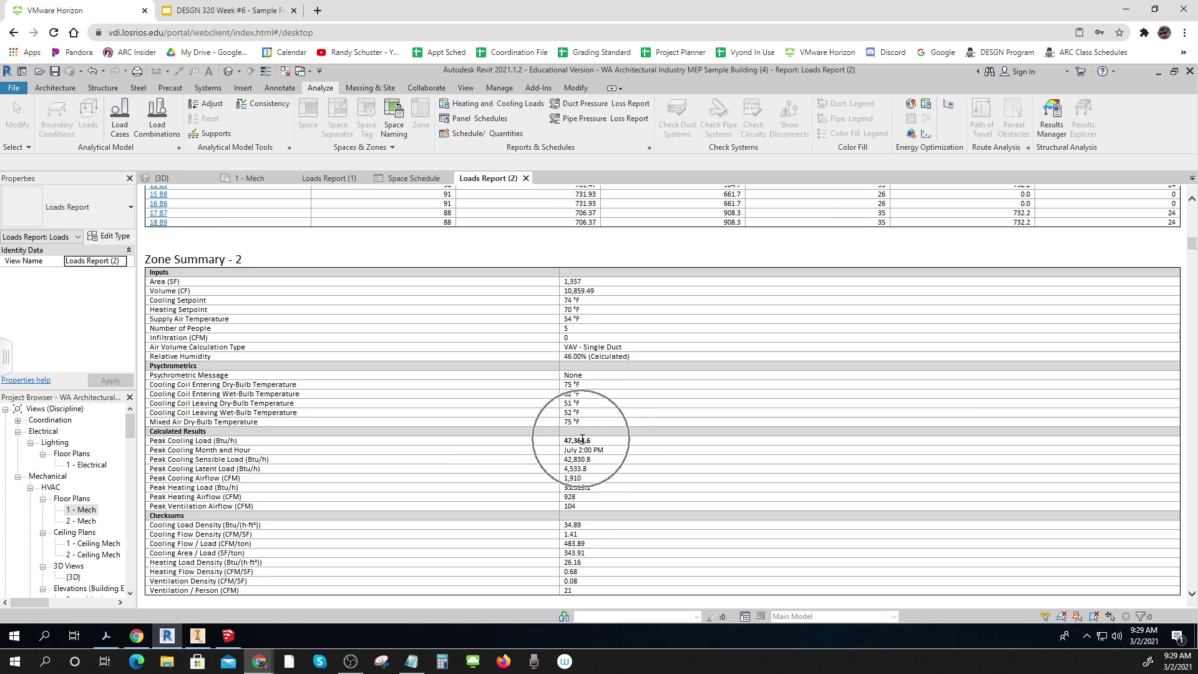
key(ctrl)
key(ctrl)
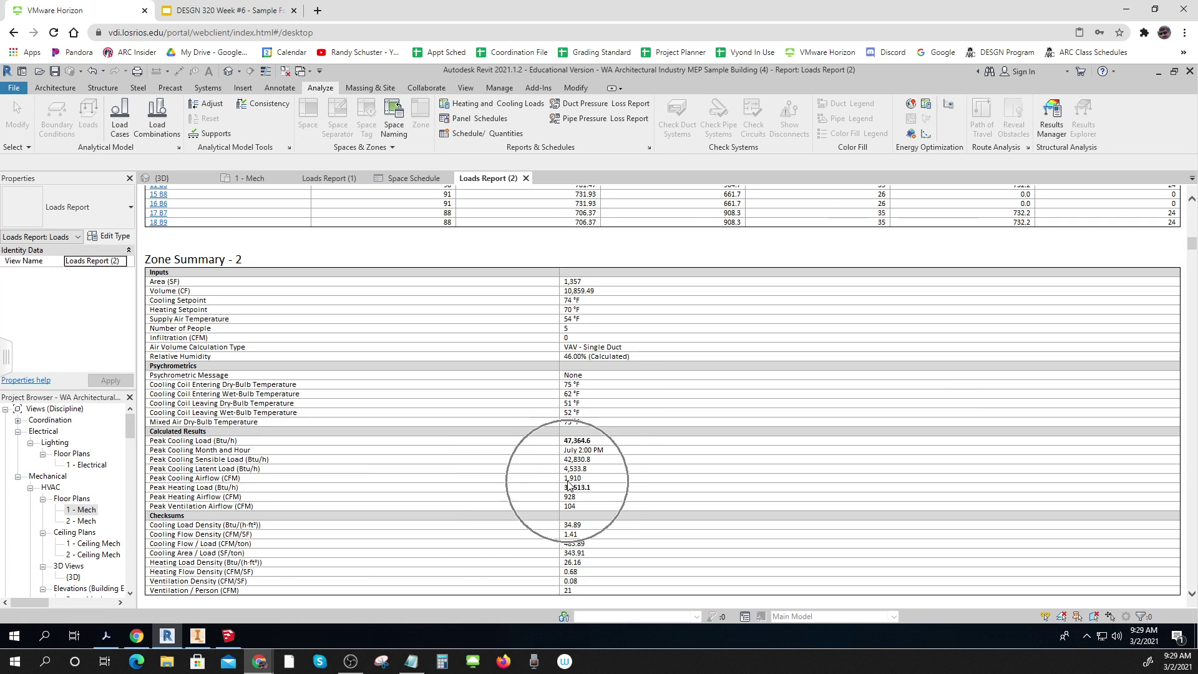
key(ctrl)
key(ctrl)
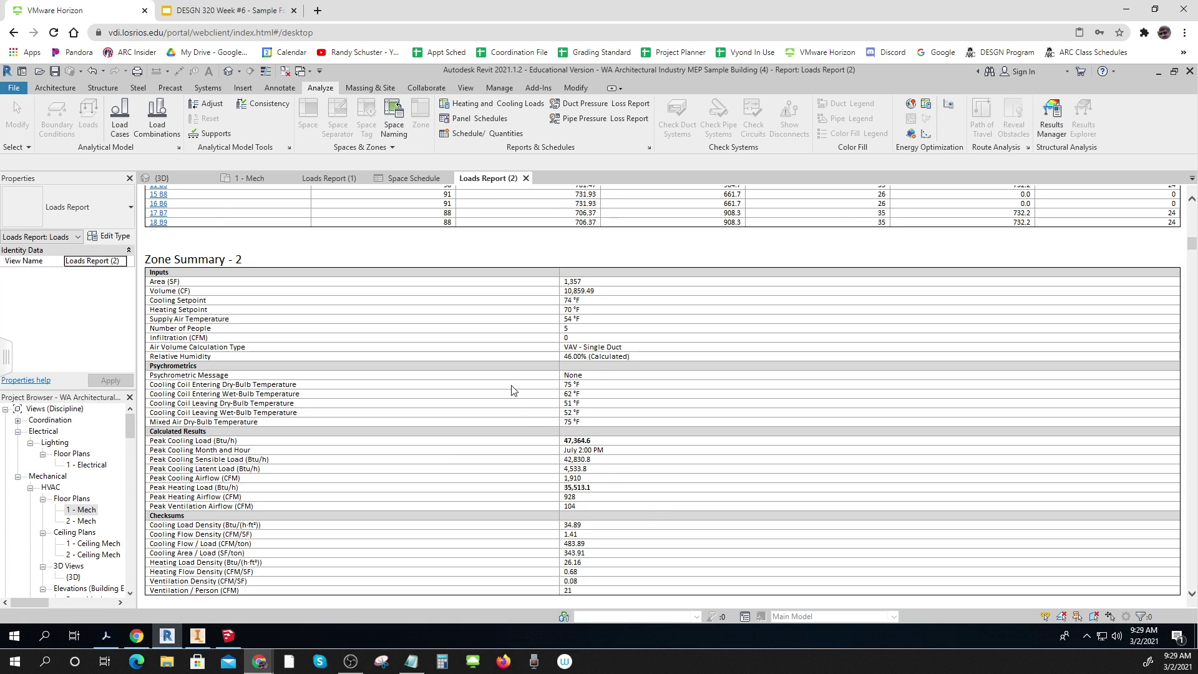
- Set the project location to Sacramento, CA, using the Default City List
click(499, 88)
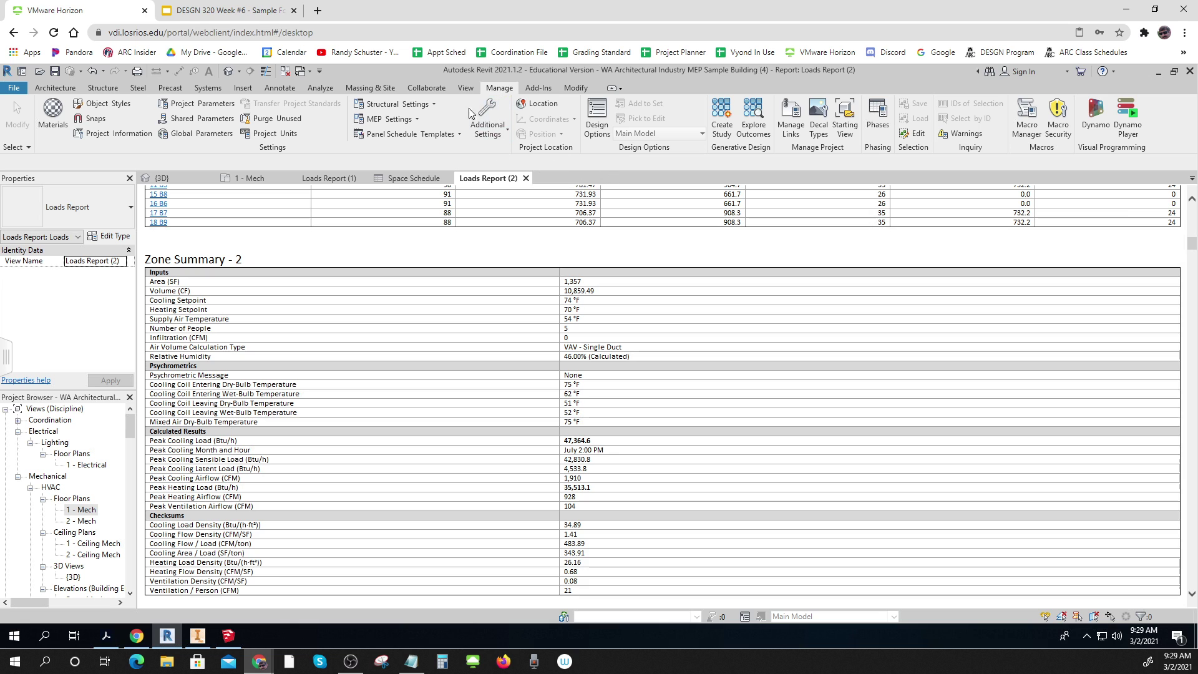
click(541, 105)
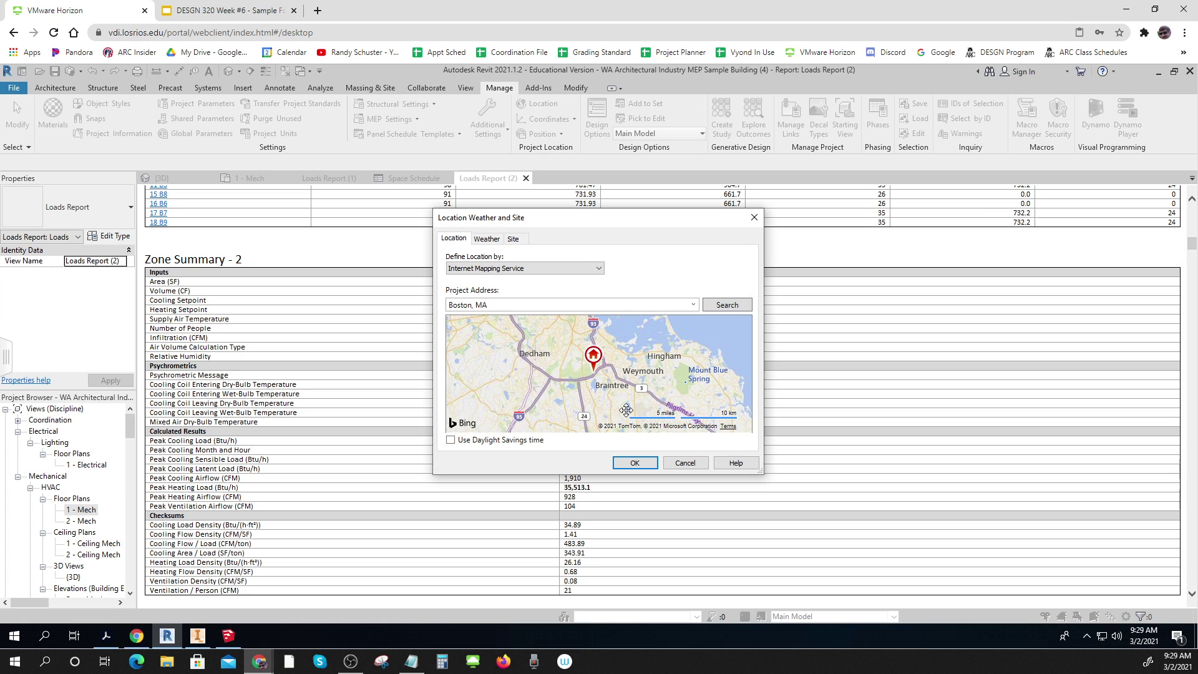
mouse_move(594, 358)
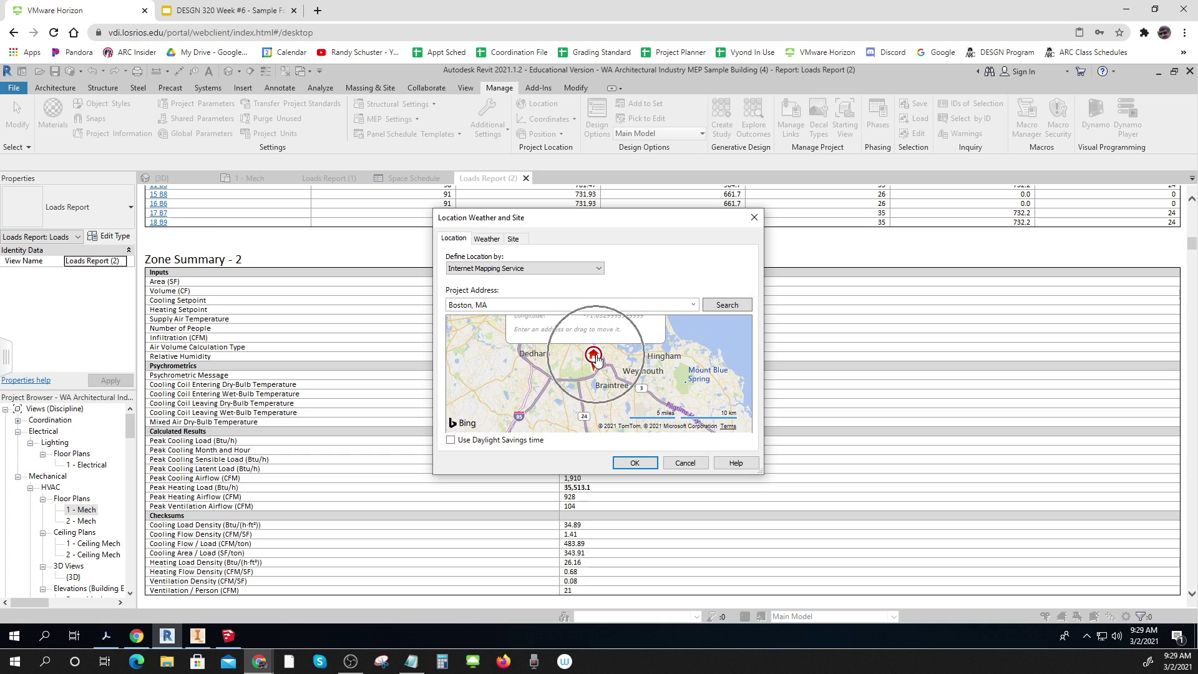
scroll(597, 360, down, 2)
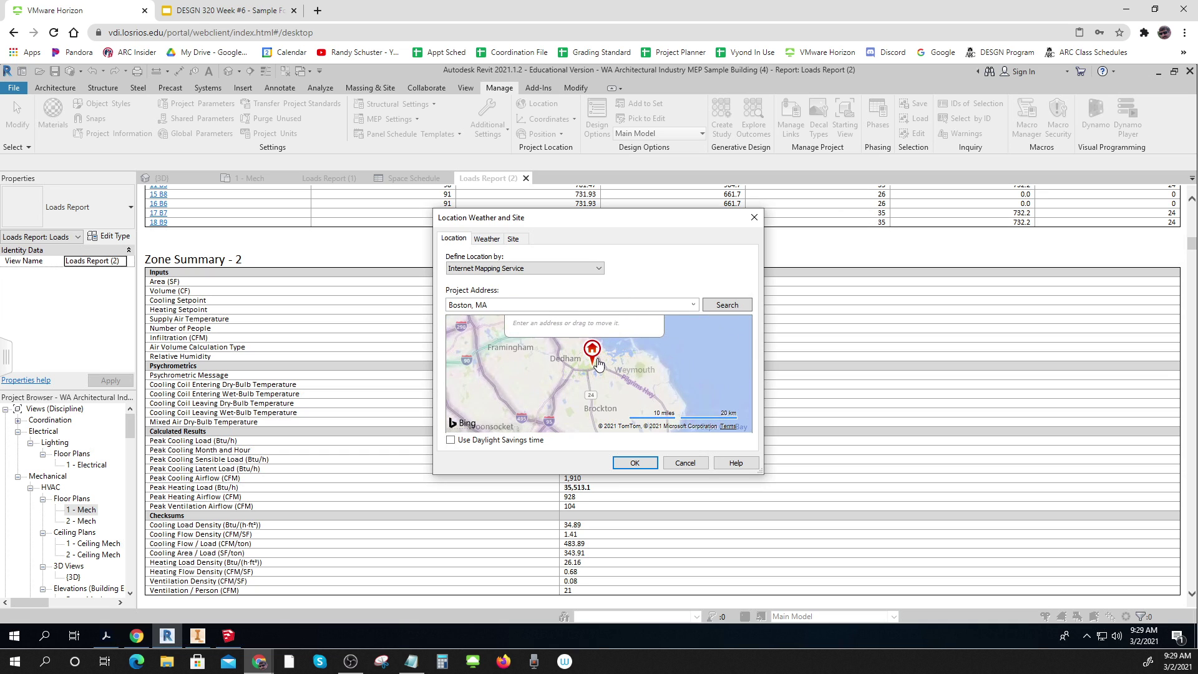
mouse_move(597, 359)
mouse_down()
mouse_move(599, 381)
mouse_move(598, 359)
mouse_up()
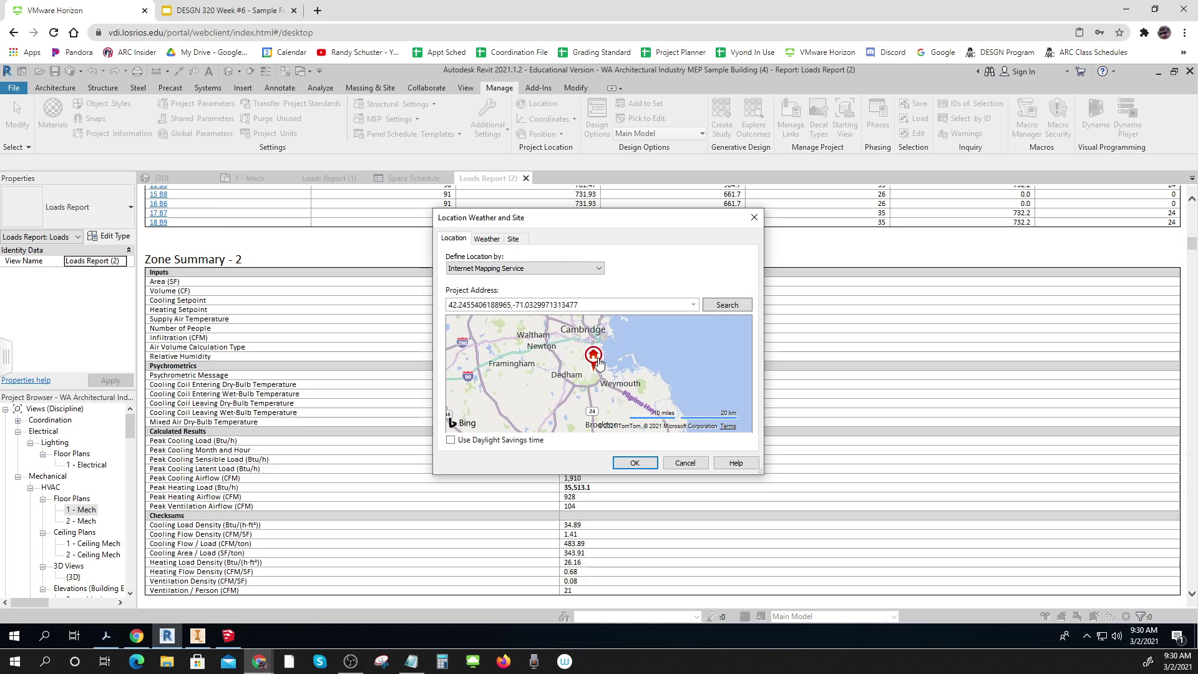
click(530, 270)
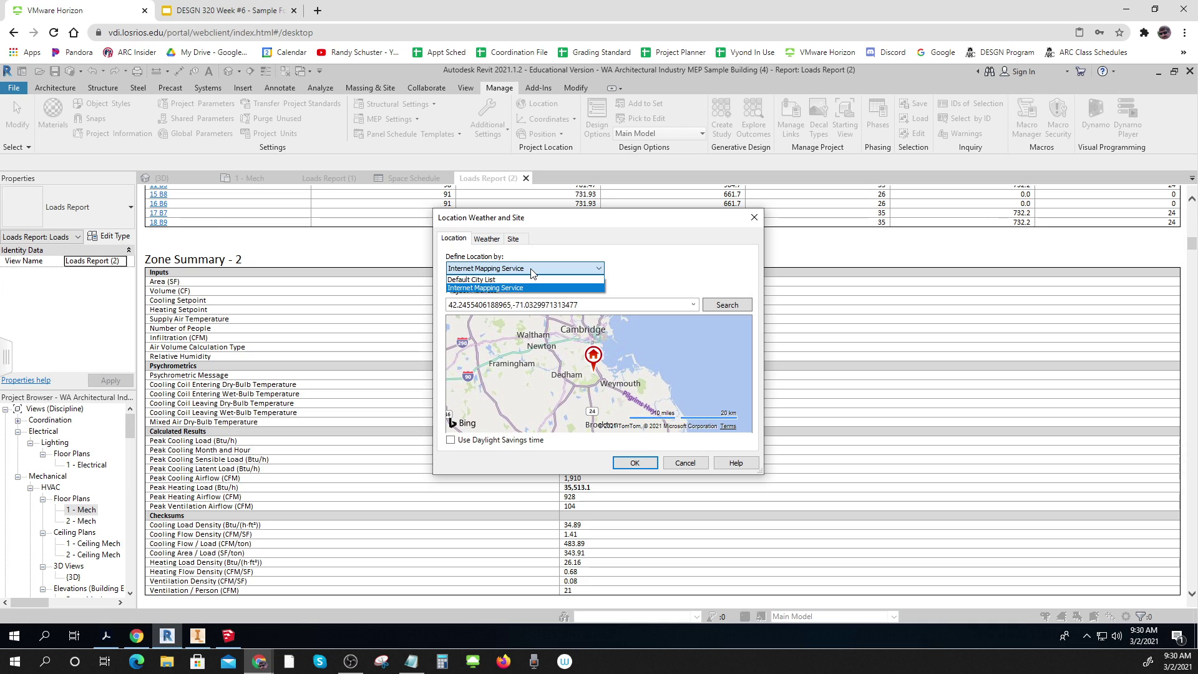
click(505, 282)
click(551, 314)
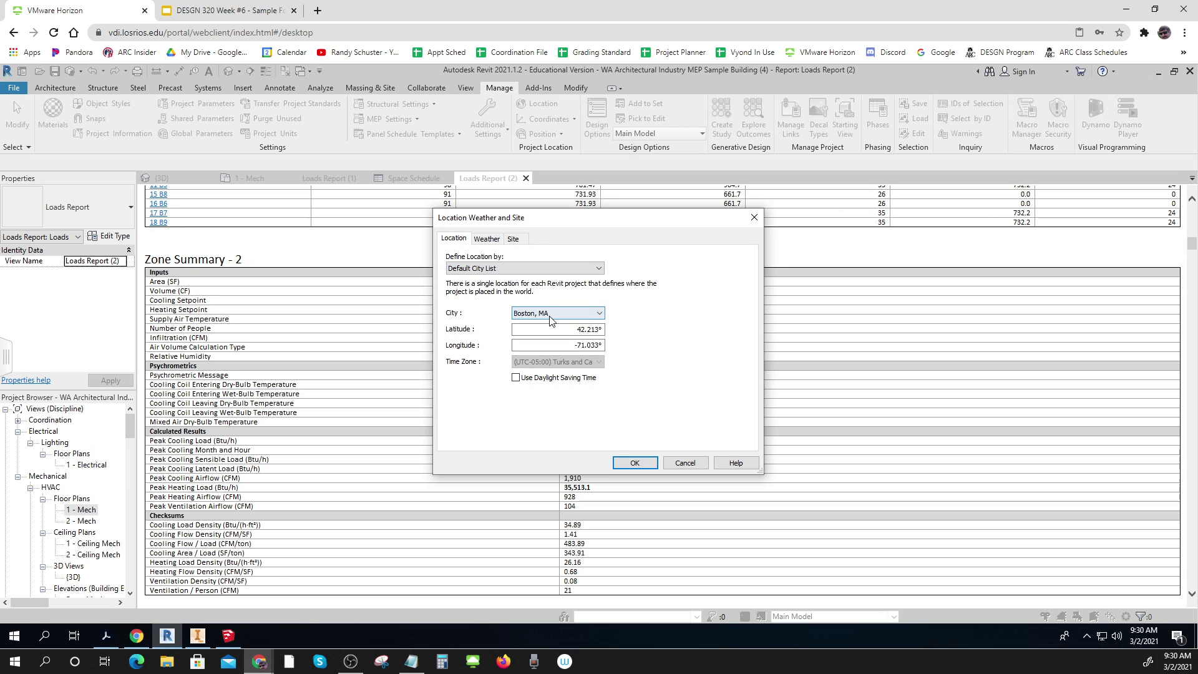
key(s)
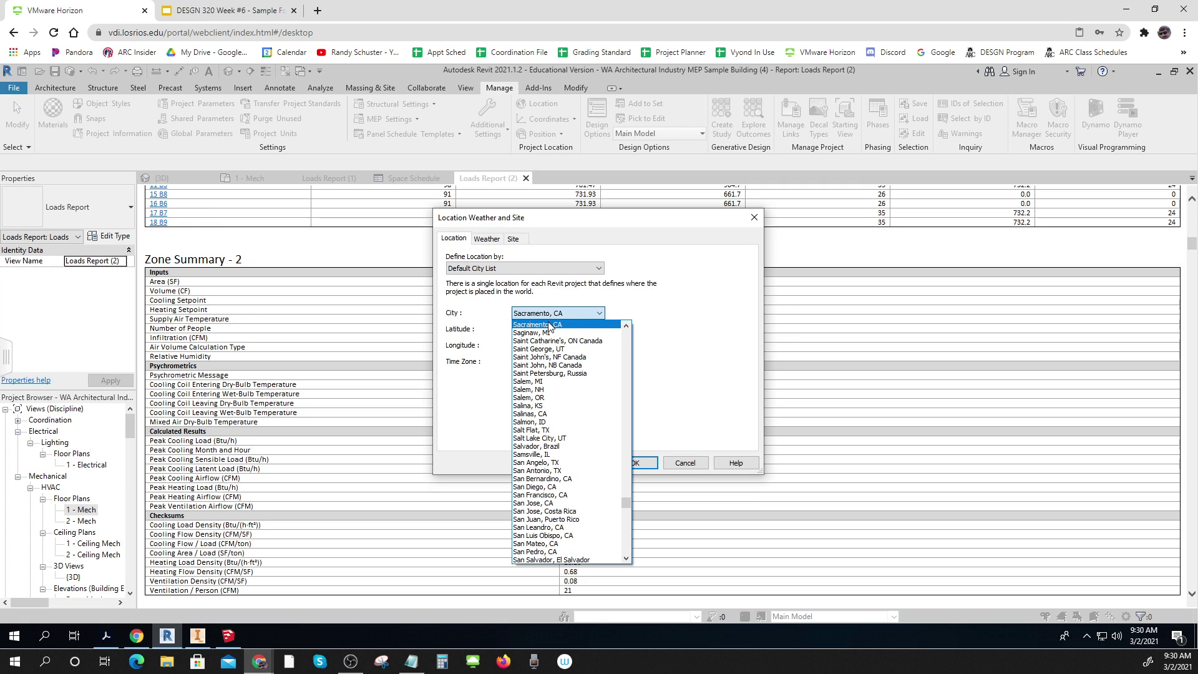
click(550, 326)
click(641, 462)
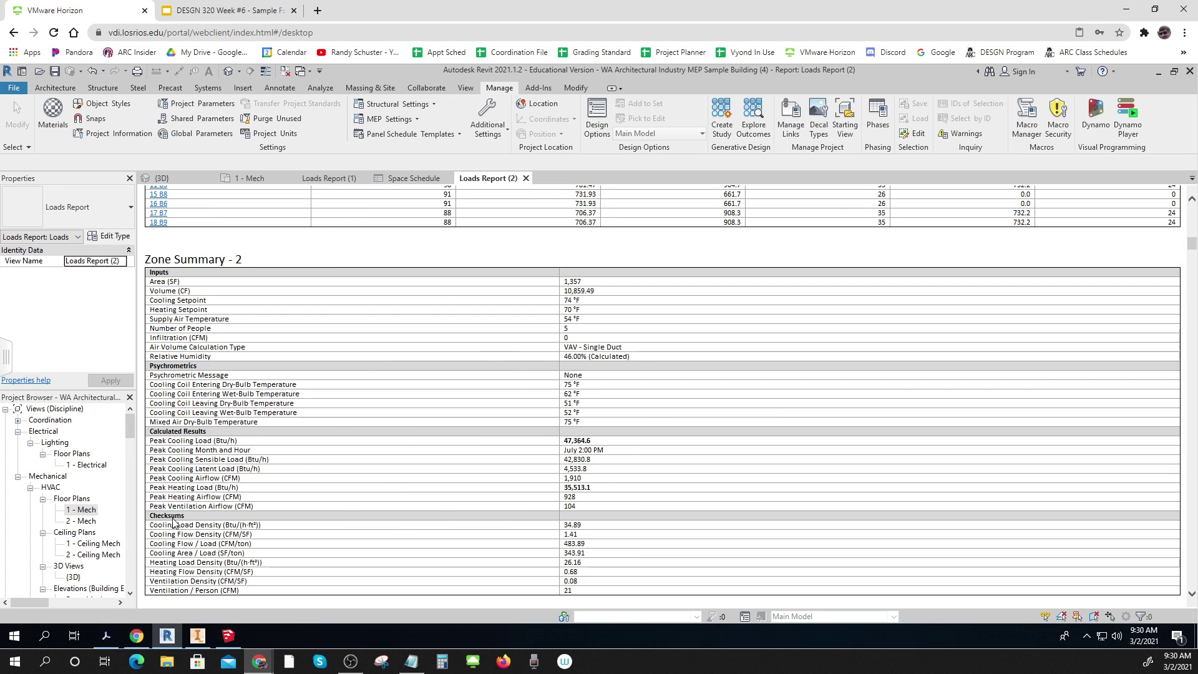
- Delete Loads Report (1) and Loads Report (2) from the project
scroll(100, 530, down, 4)
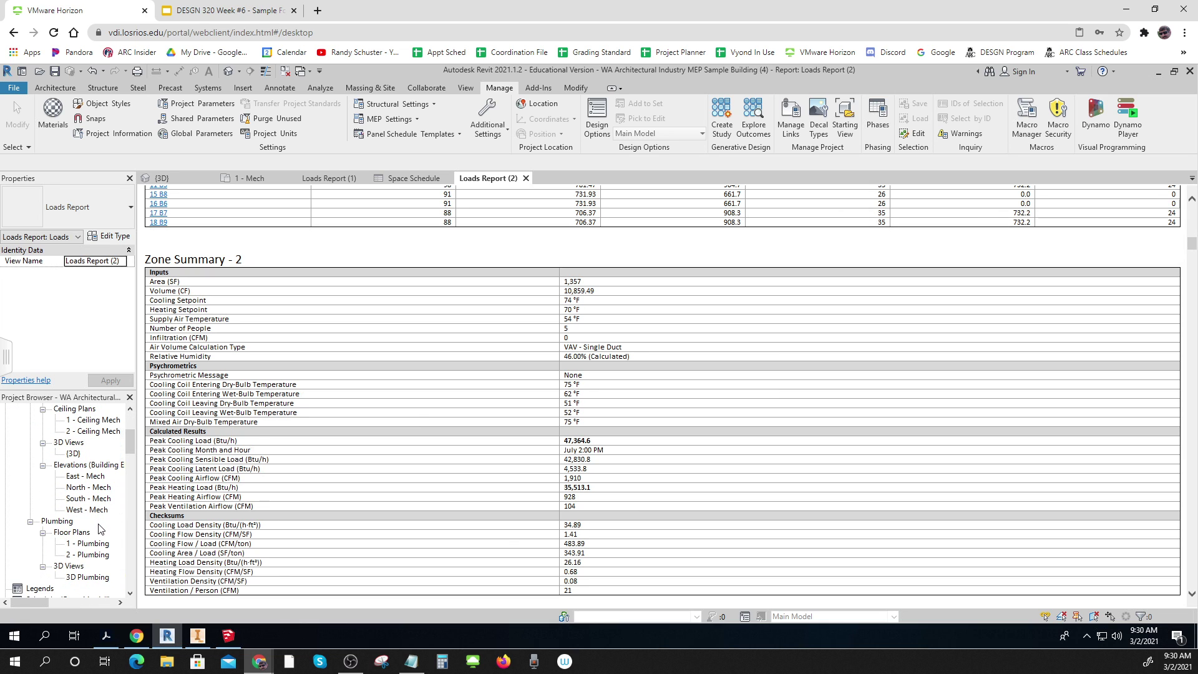
scroll(100, 530, down, 2)
right_click(54, 555)
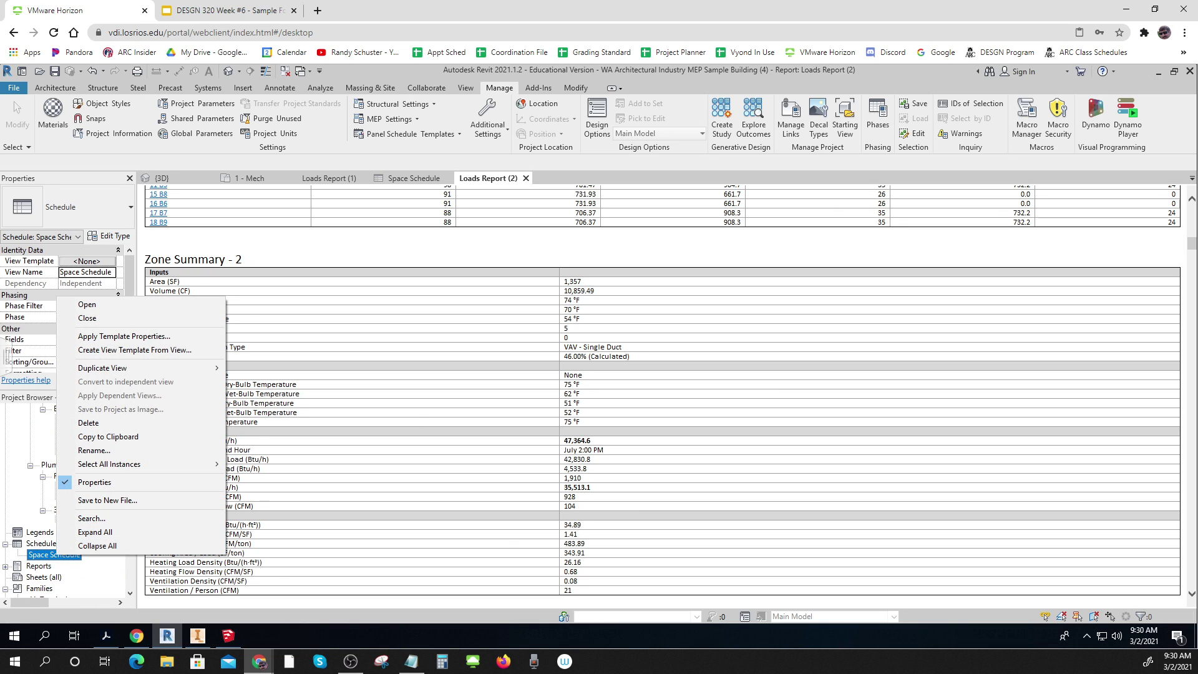
click(6, 566)
click(6, 566)
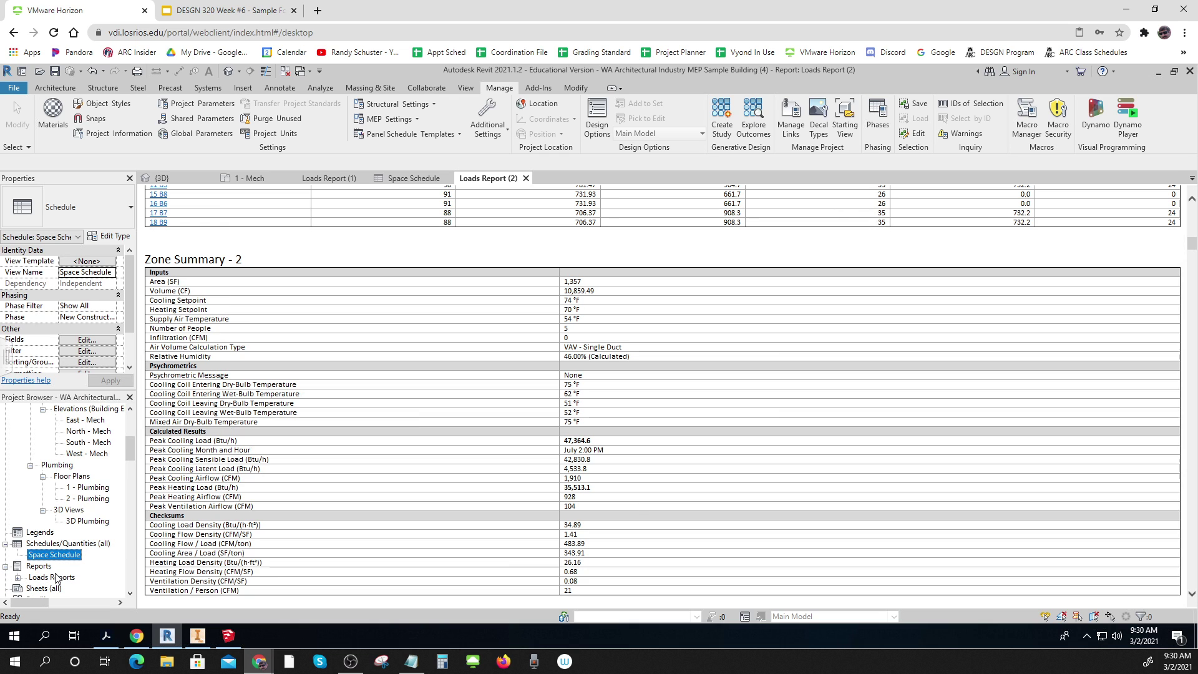
right_click(59, 574)
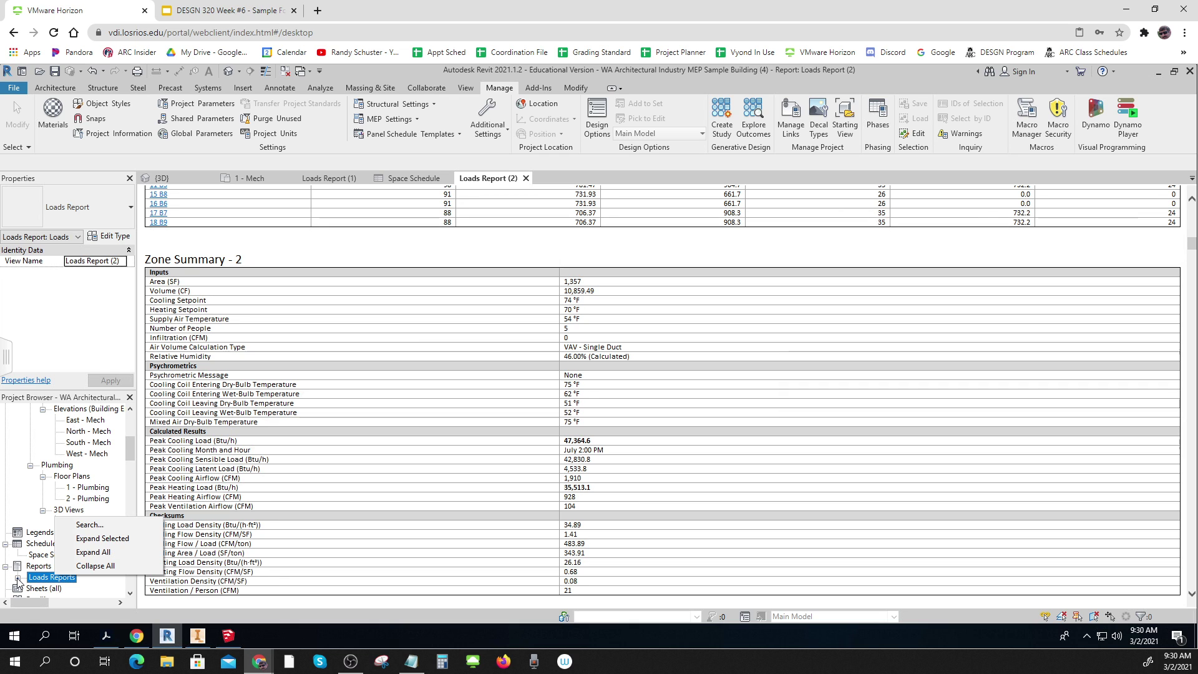
click(19, 579)
right_click(70, 582)
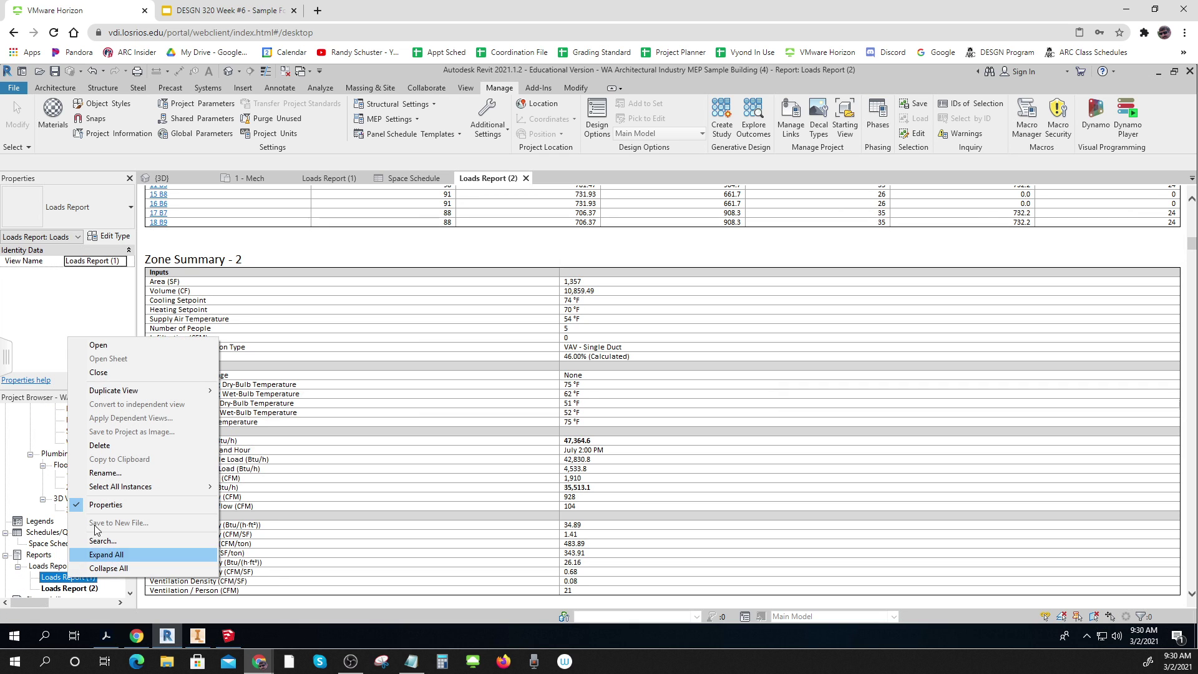
click(110, 445)
right_click(77, 576)
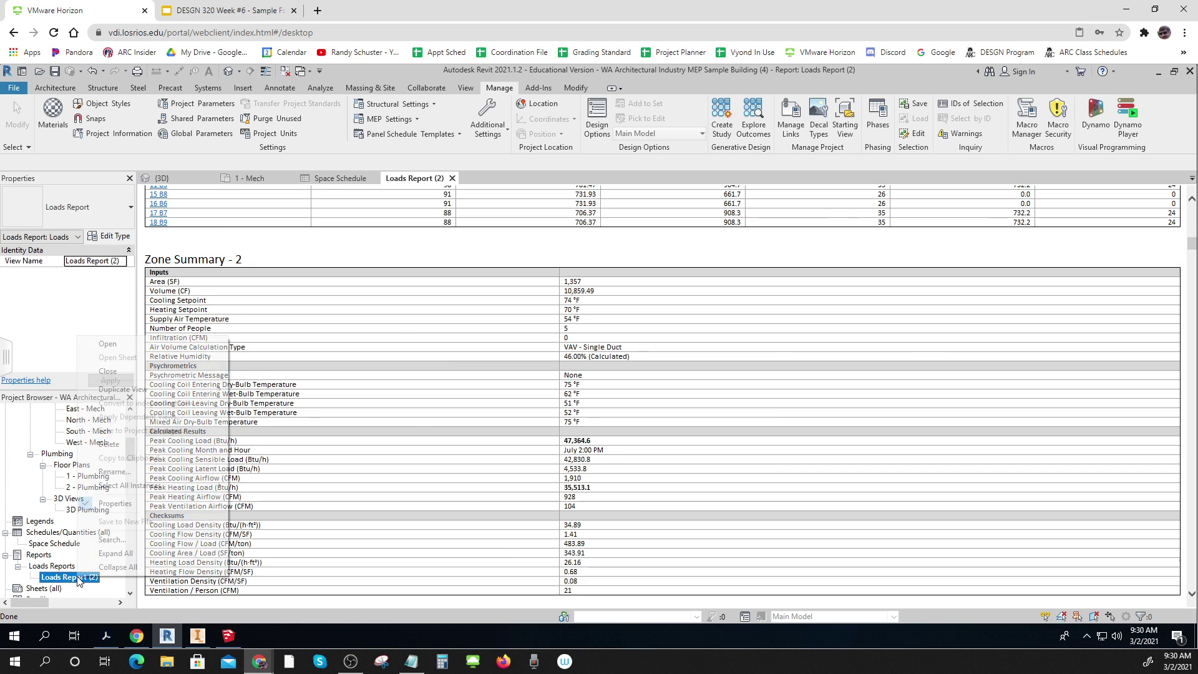
click(109, 445)
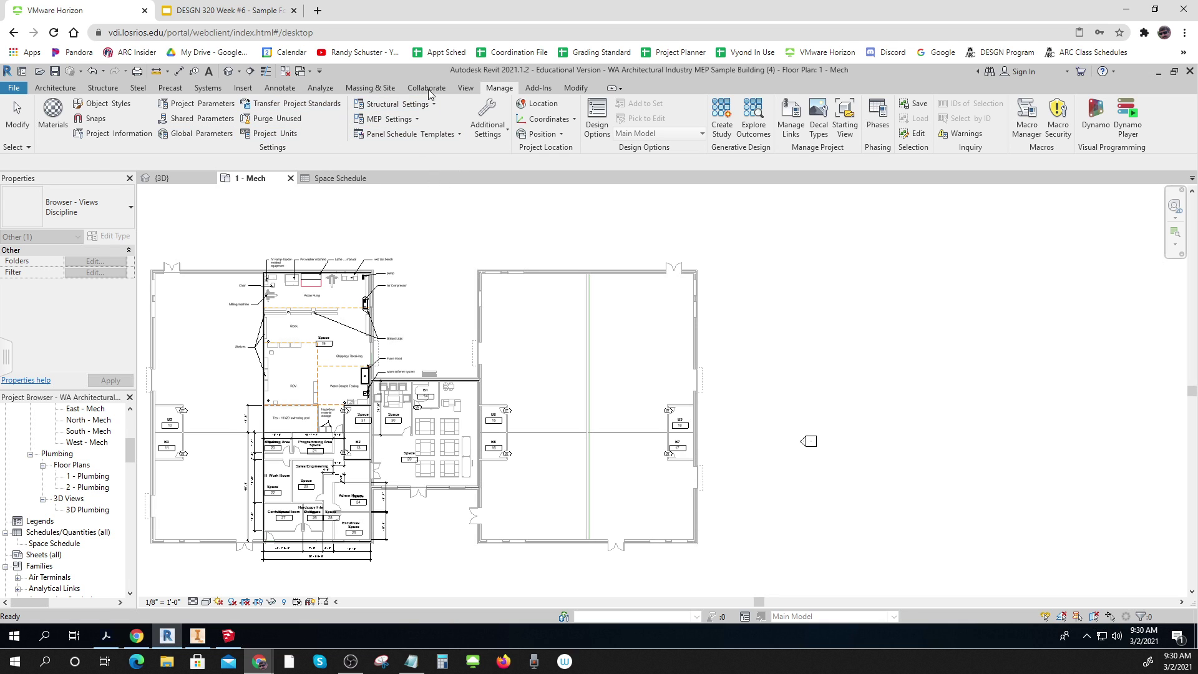
- Check the spaces in the Heating and Cooling Loads preview and recalculate the building's loads for Sacramento, CA
click(321, 88)
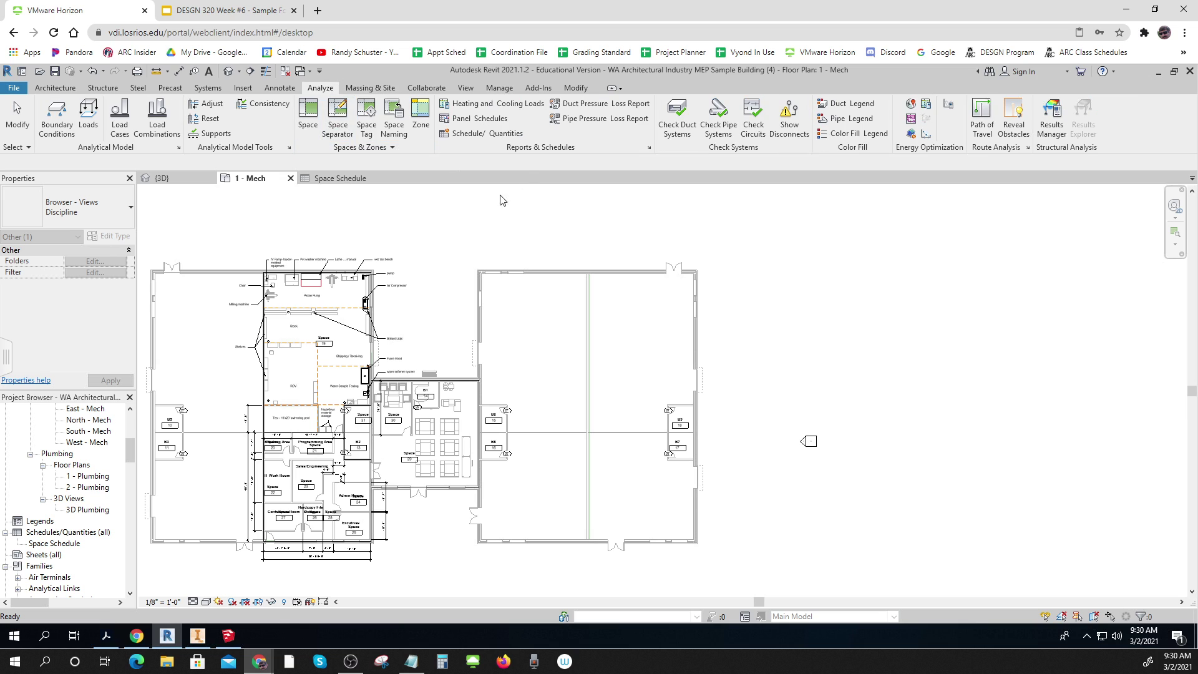
click(469, 107)
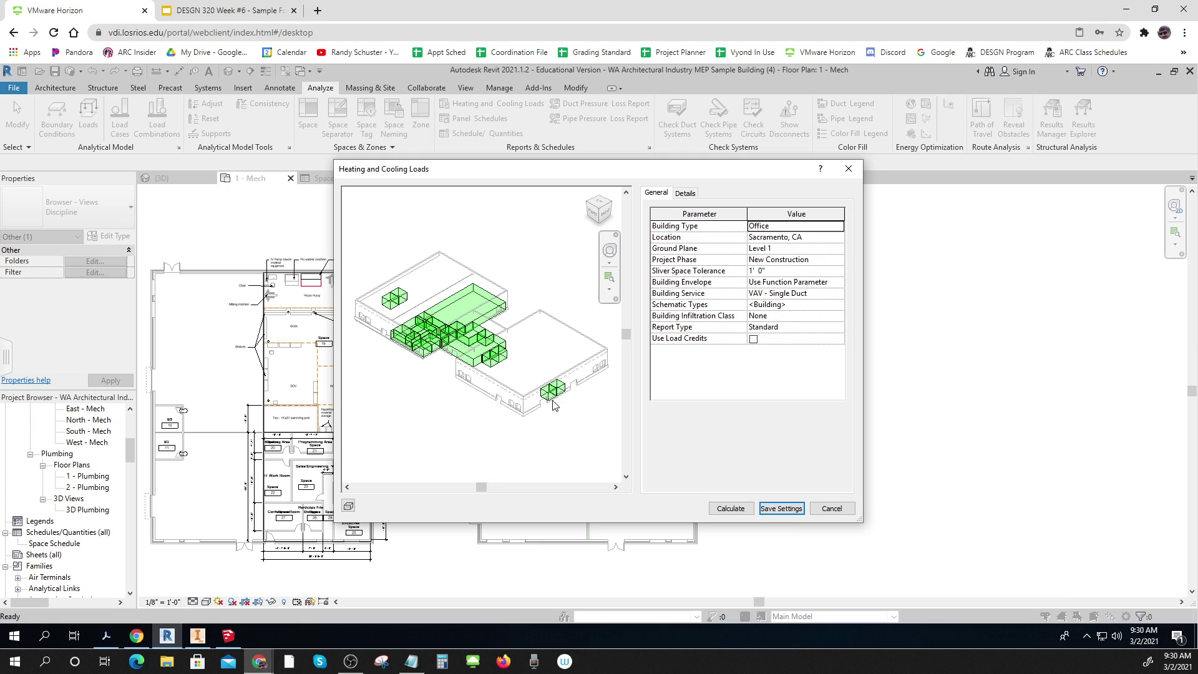
key(ctrl)
key(ctrl)
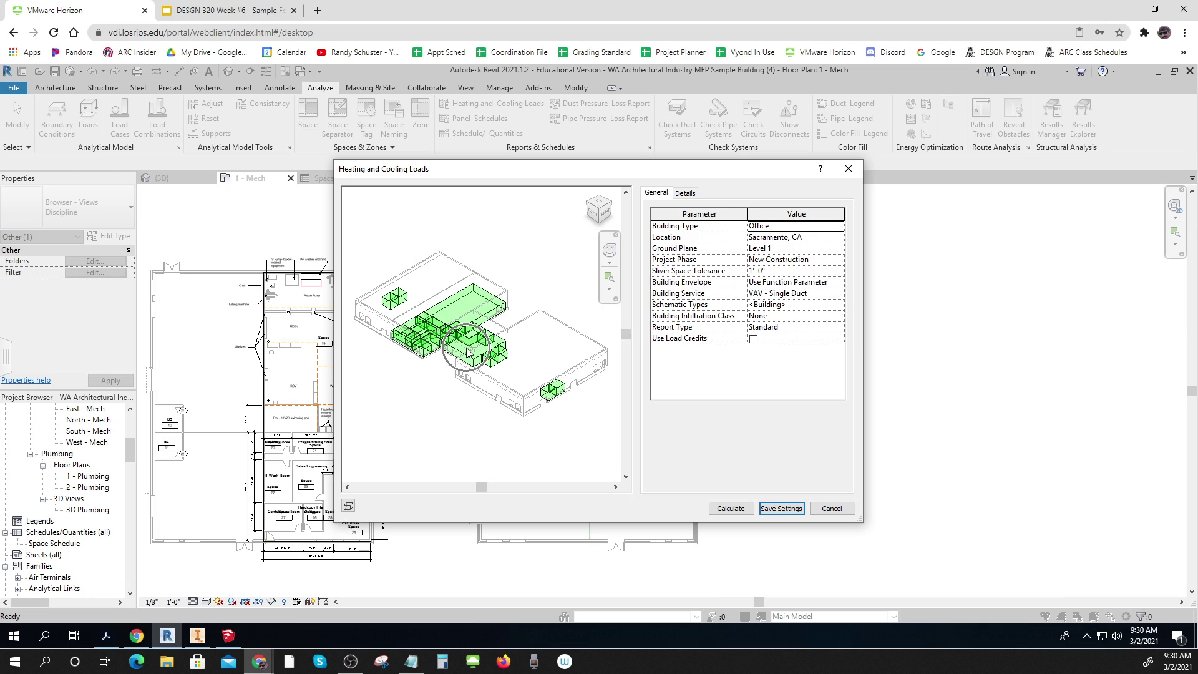
click(731, 509)
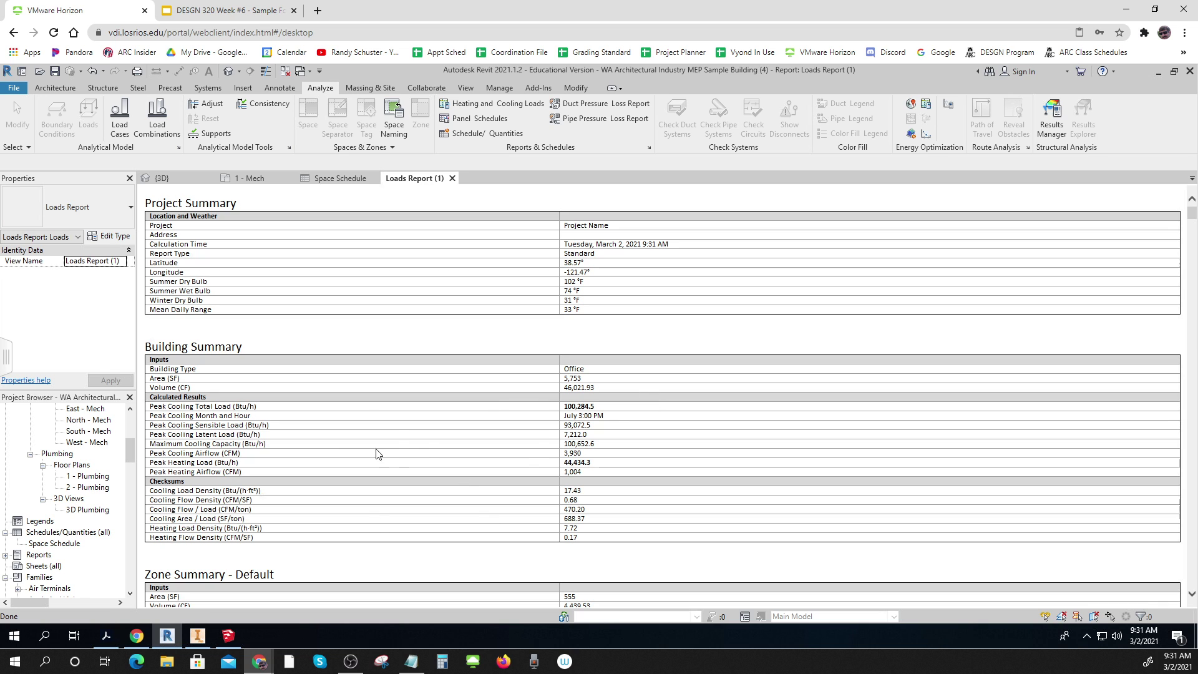
- Review the new report's Building Summary, Default zone results and Zone 2 peak loads
scroll(576, 473, down, 10)
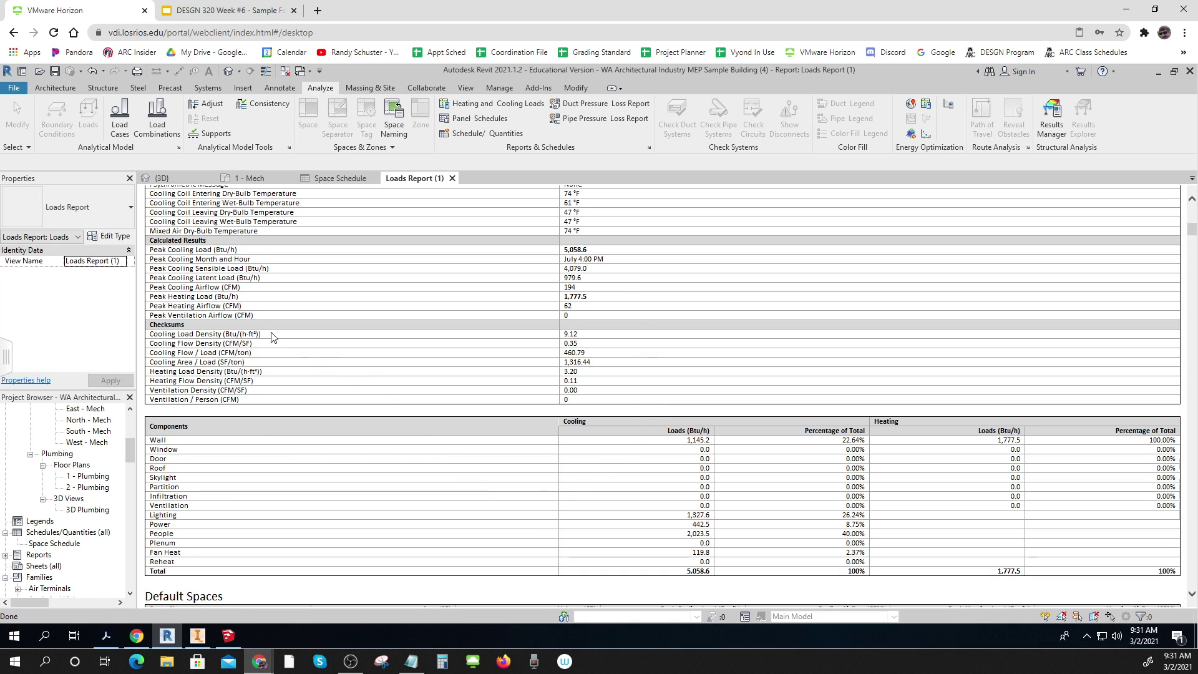
scroll(416, 410, up, 5)
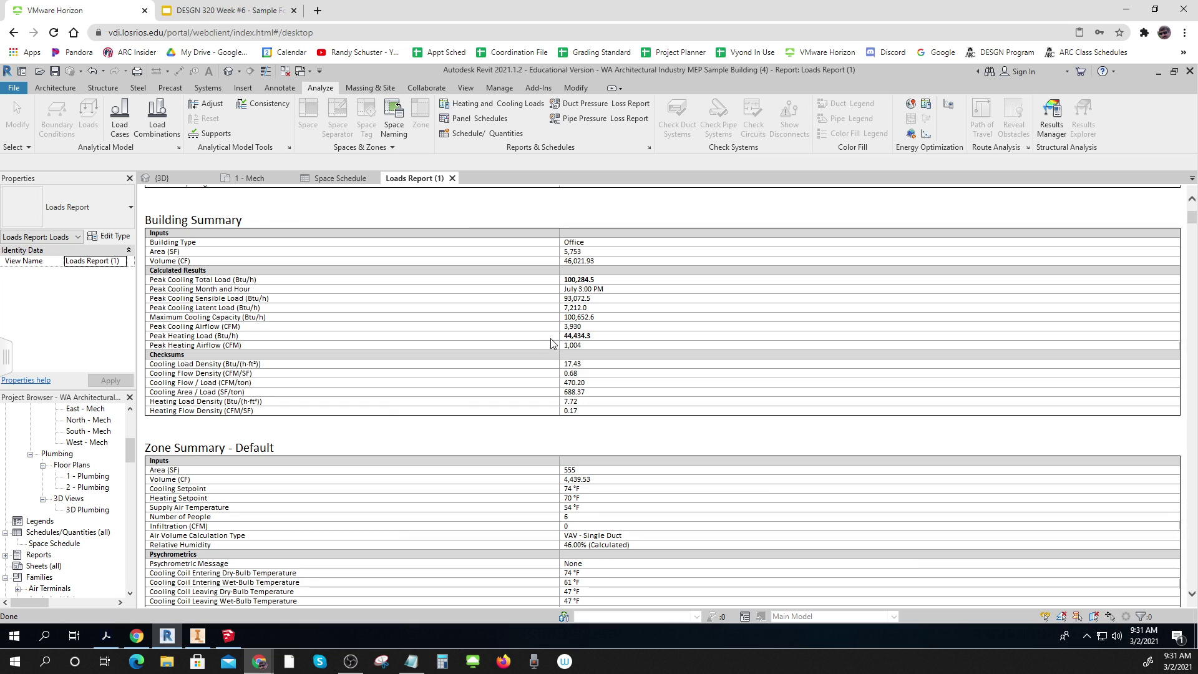
scroll(527, 457, down, 3)
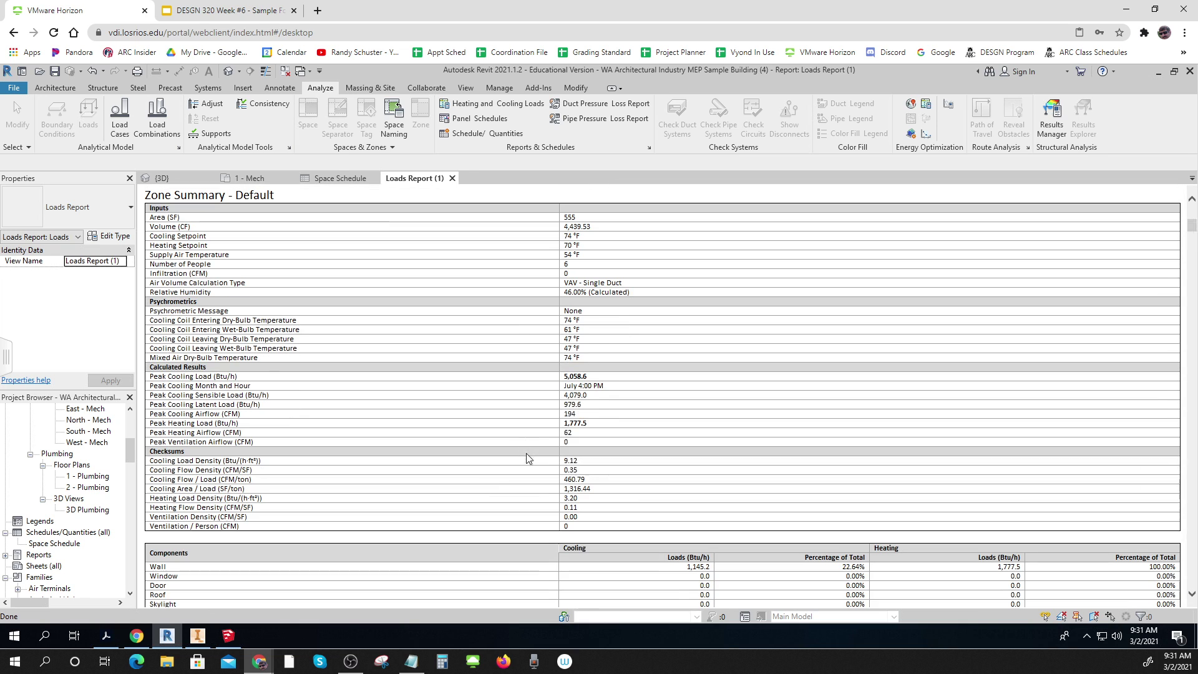
scroll(591, 399, down, 3)
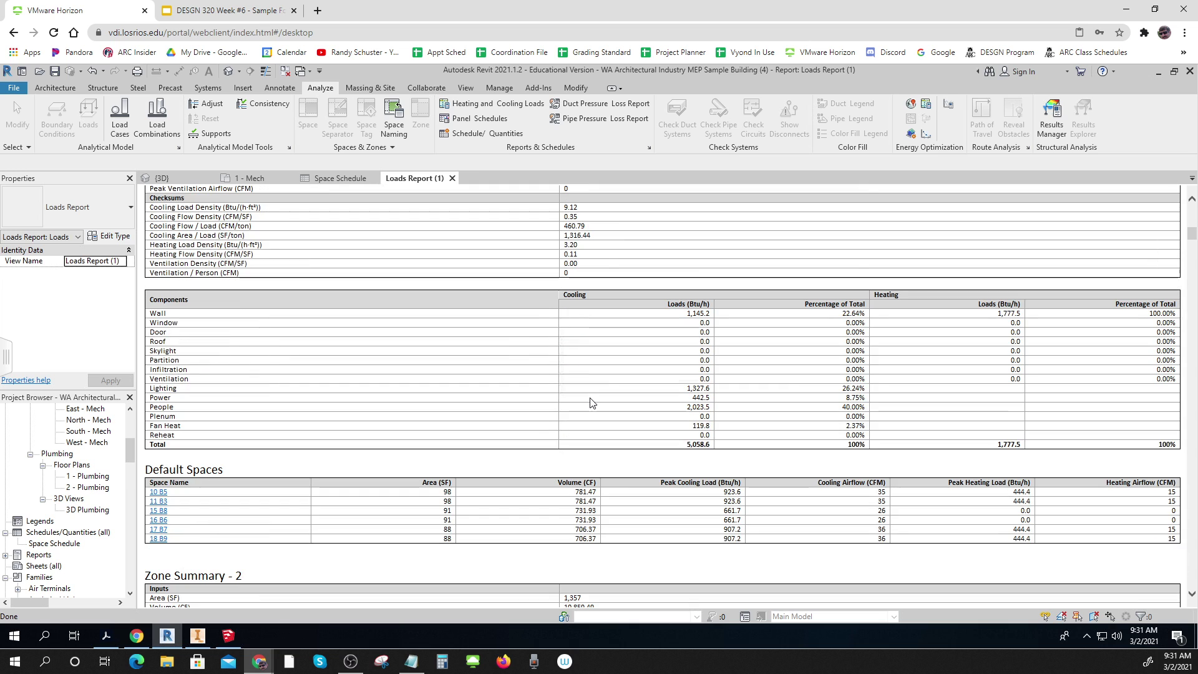
scroll(591, 399, down, 2)
scroll(652, 396, down, 2)
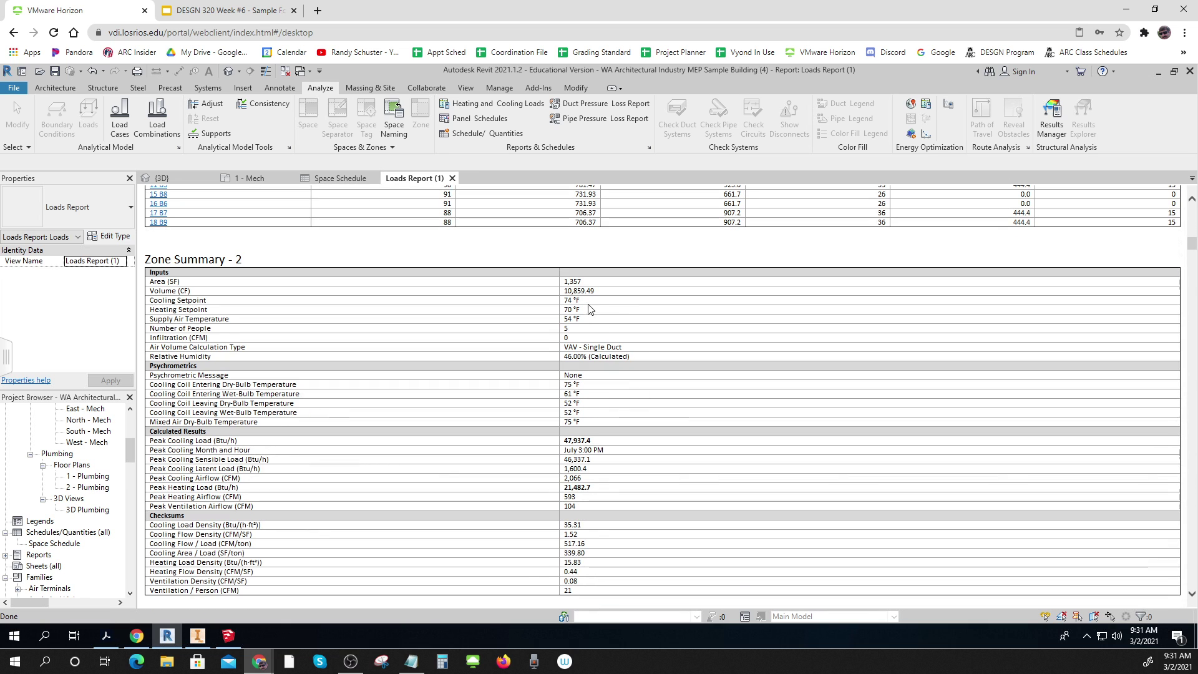
click(589, 441)
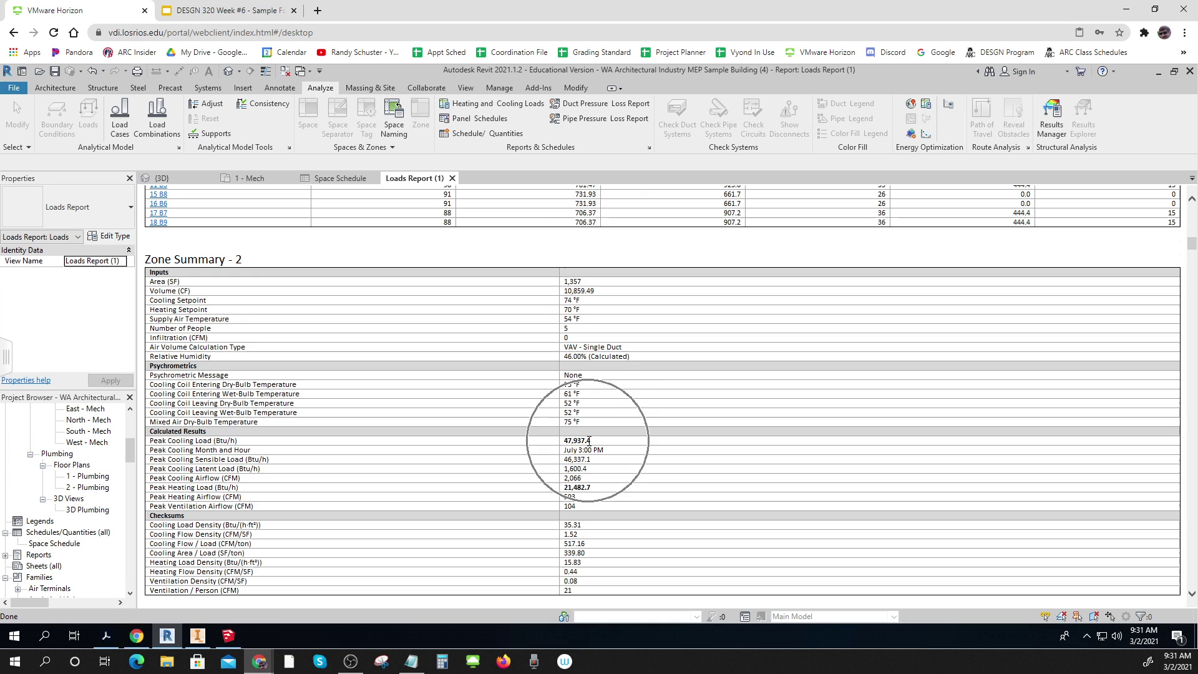
- Examine the peak cooling and heating loads and component breakdowns of zones 2, 3 and 4, and recheck the report's Building Summary
click(586, 488)
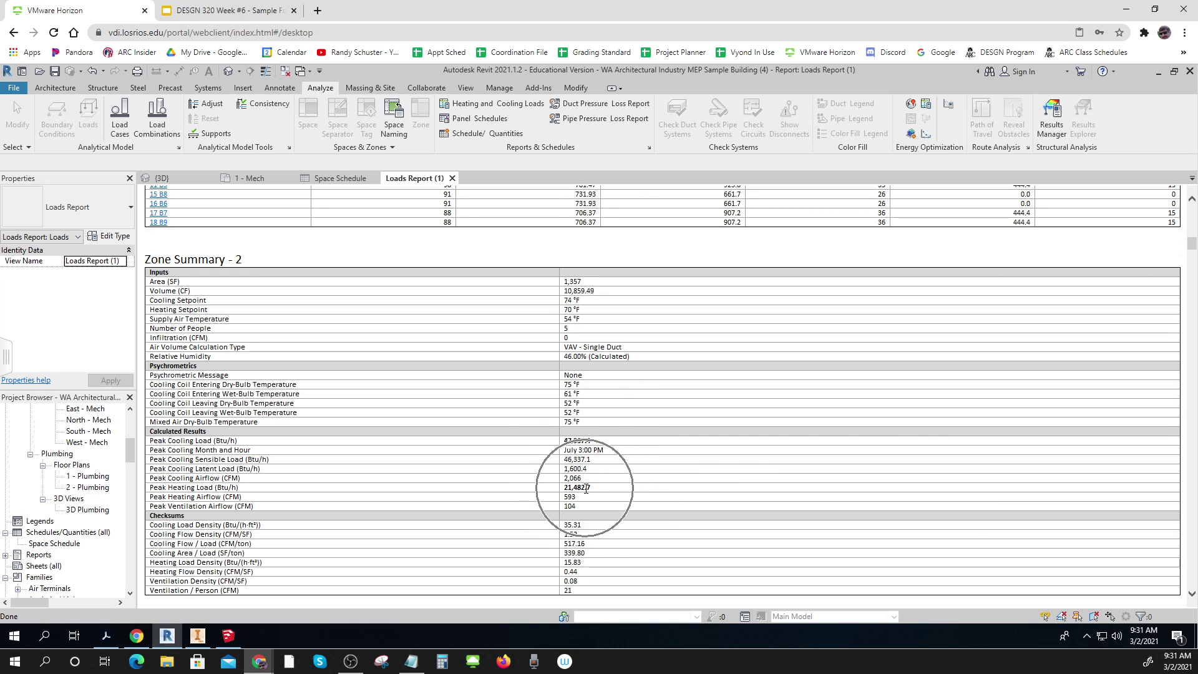
click(586, 489)
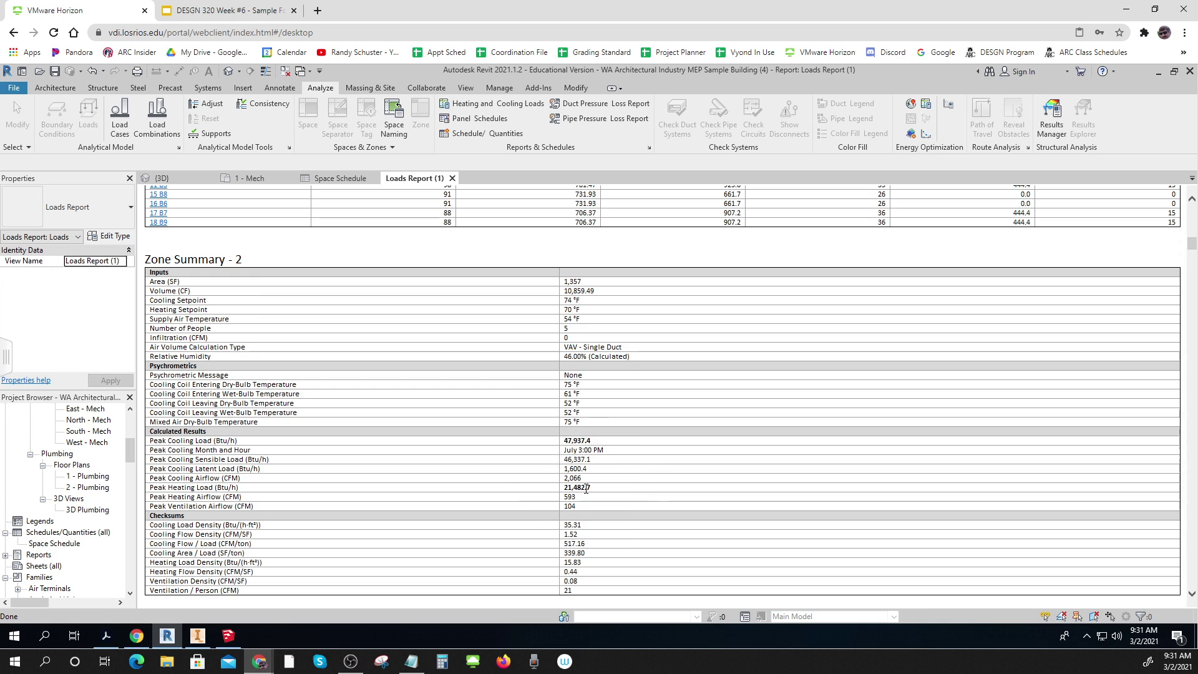
click(586, 489)
click(585, 487)
click(585, 487)
click(585, 488)
scroll(585, 487, down, 4)
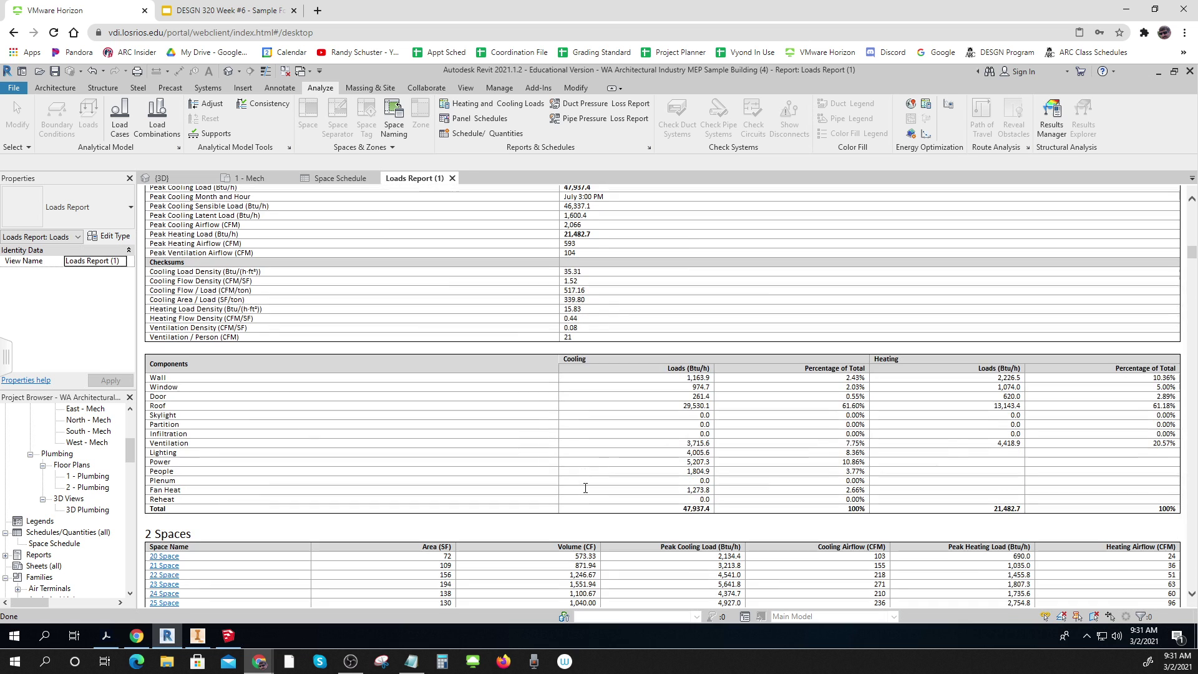
scroll(585, 487, down, 6)
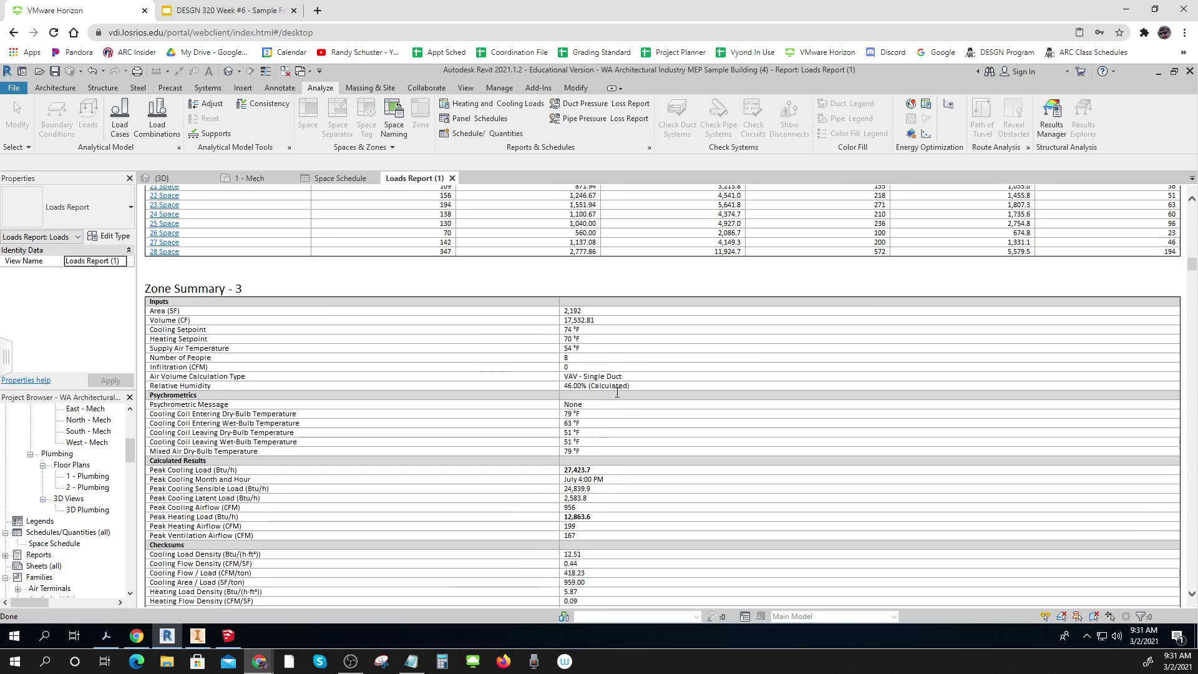
scroll(617, 392, down, 1)
click(582, 405)
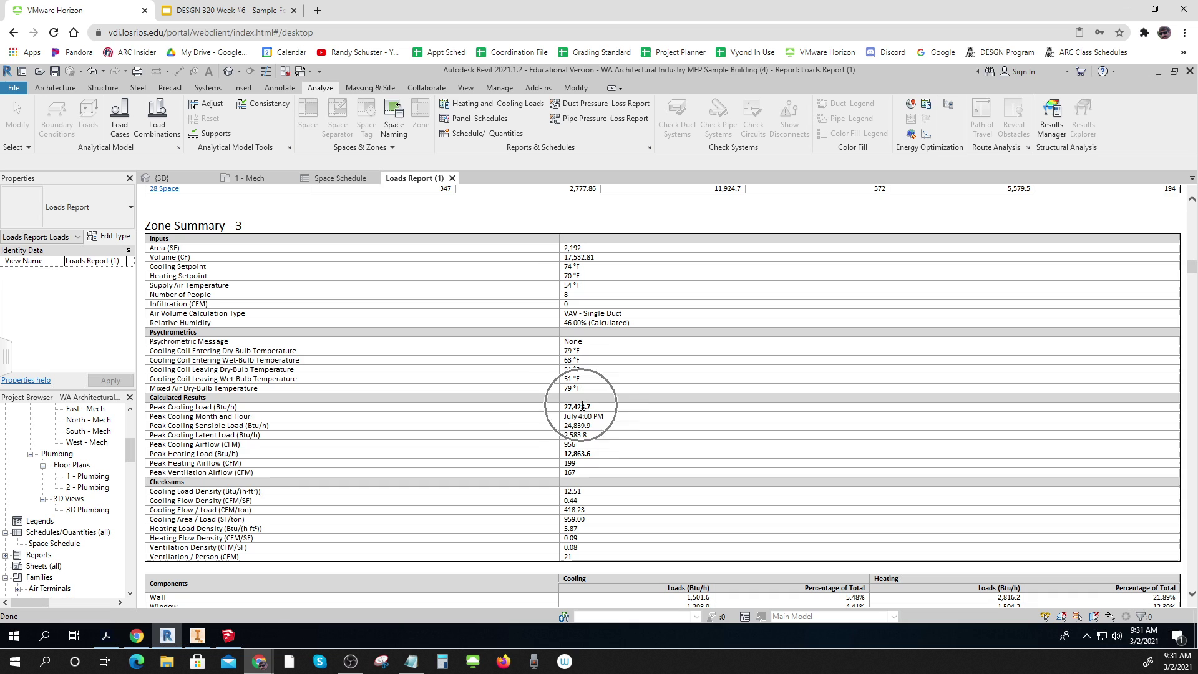
click(575, 452)
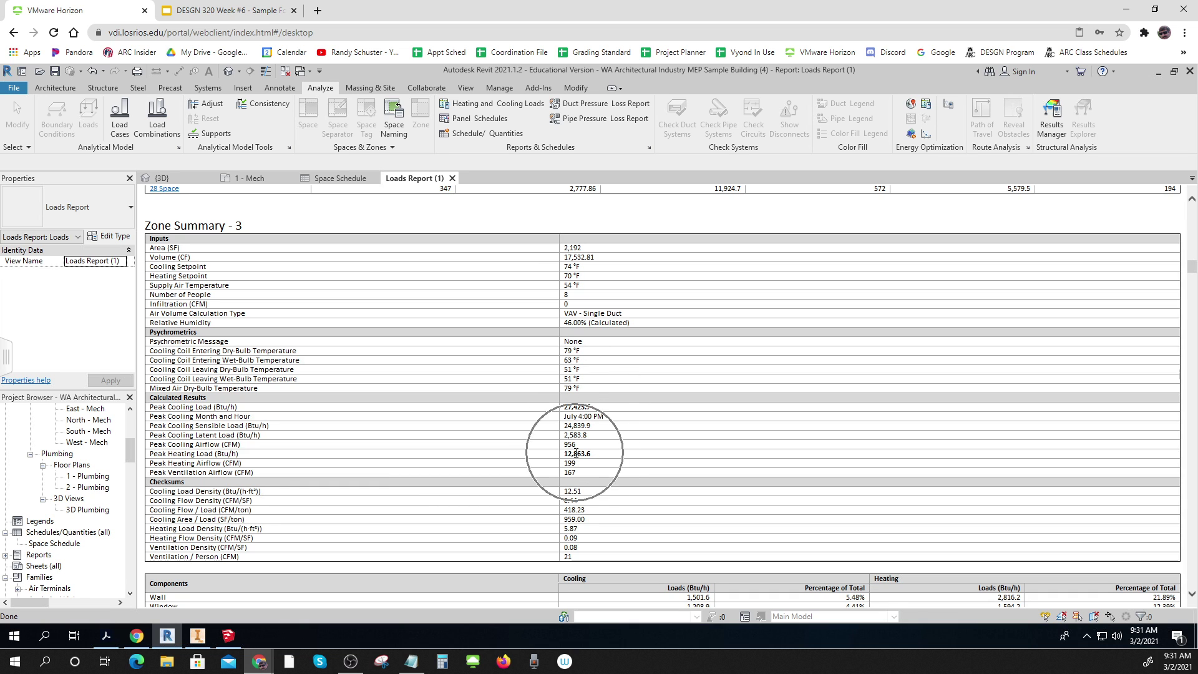
scroll(575, 452, down, 7)
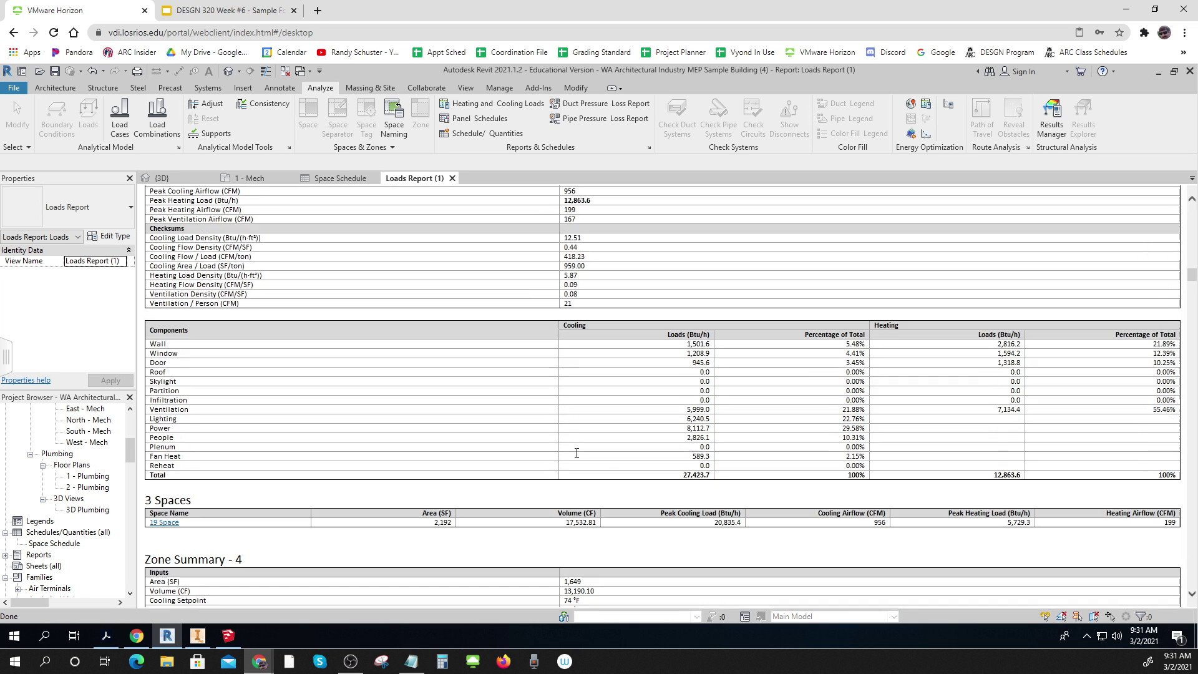
scroll(578, 414, down, 1)
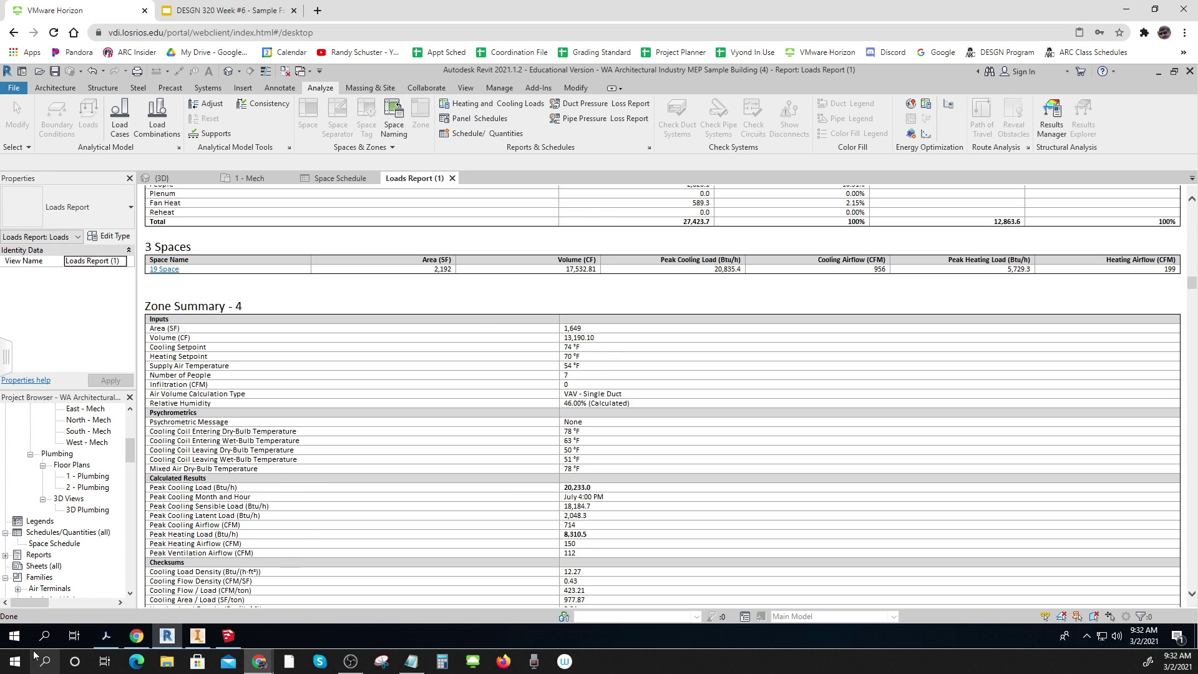
drag(1196, 289, 1196, 212)
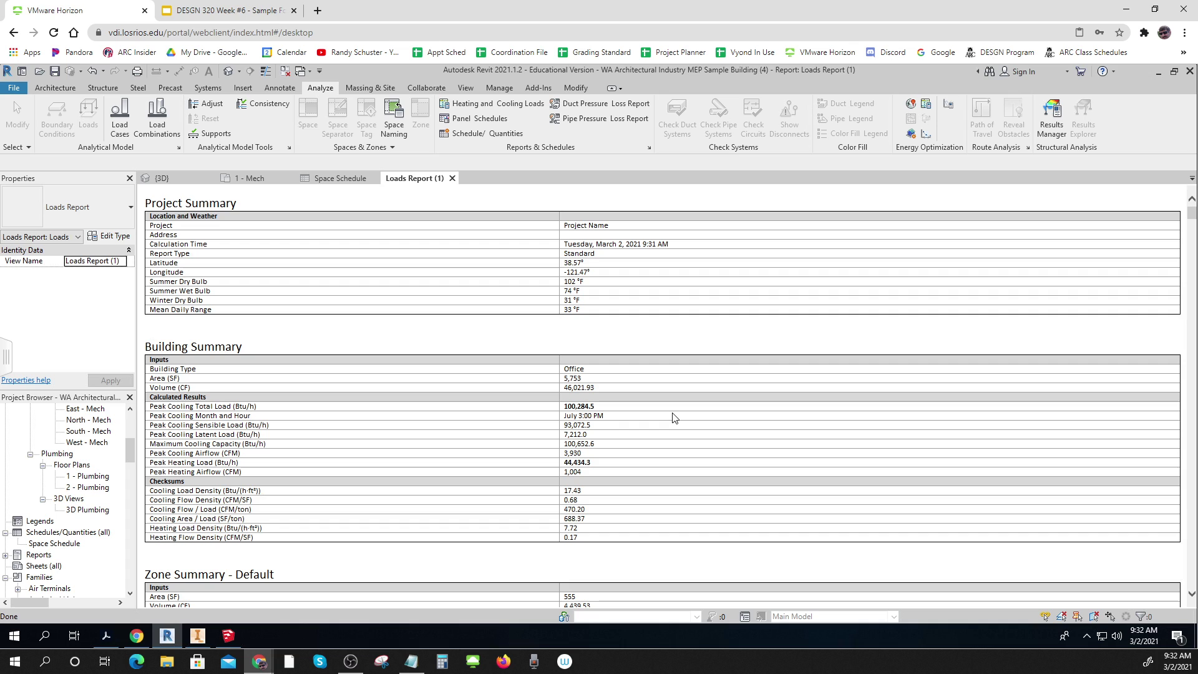
- Close Loads Report (1) and return to the 1 - Mech floor plan around Space 19
click(279, 89)
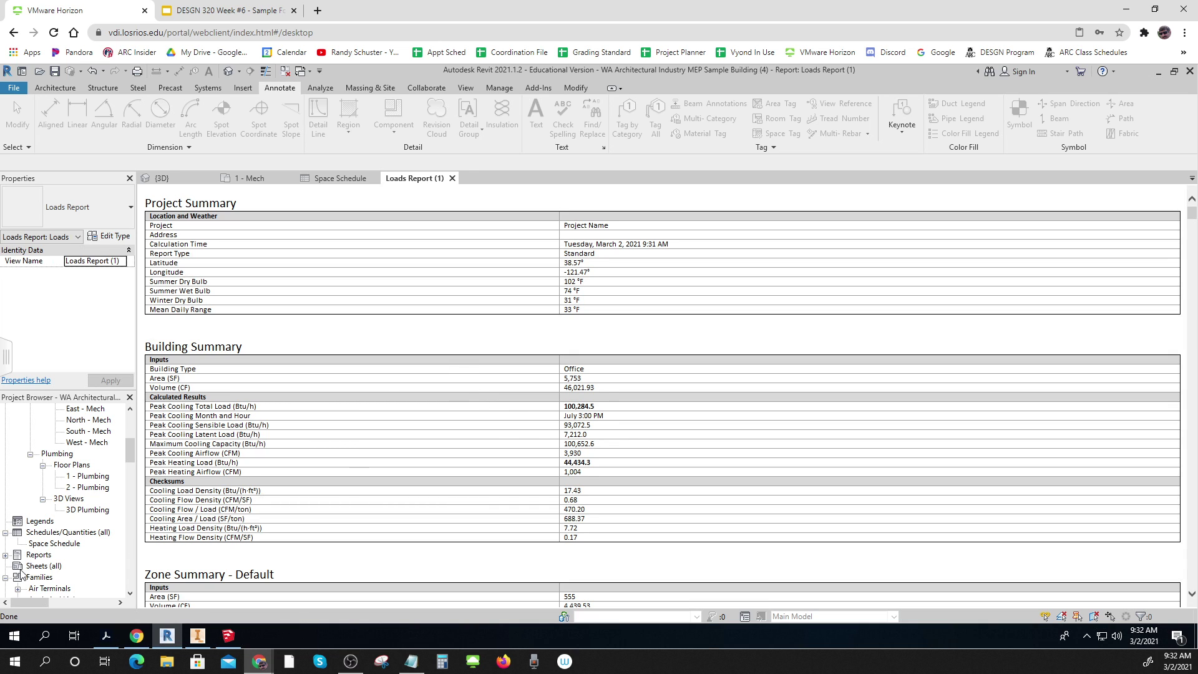
click(131, 435)
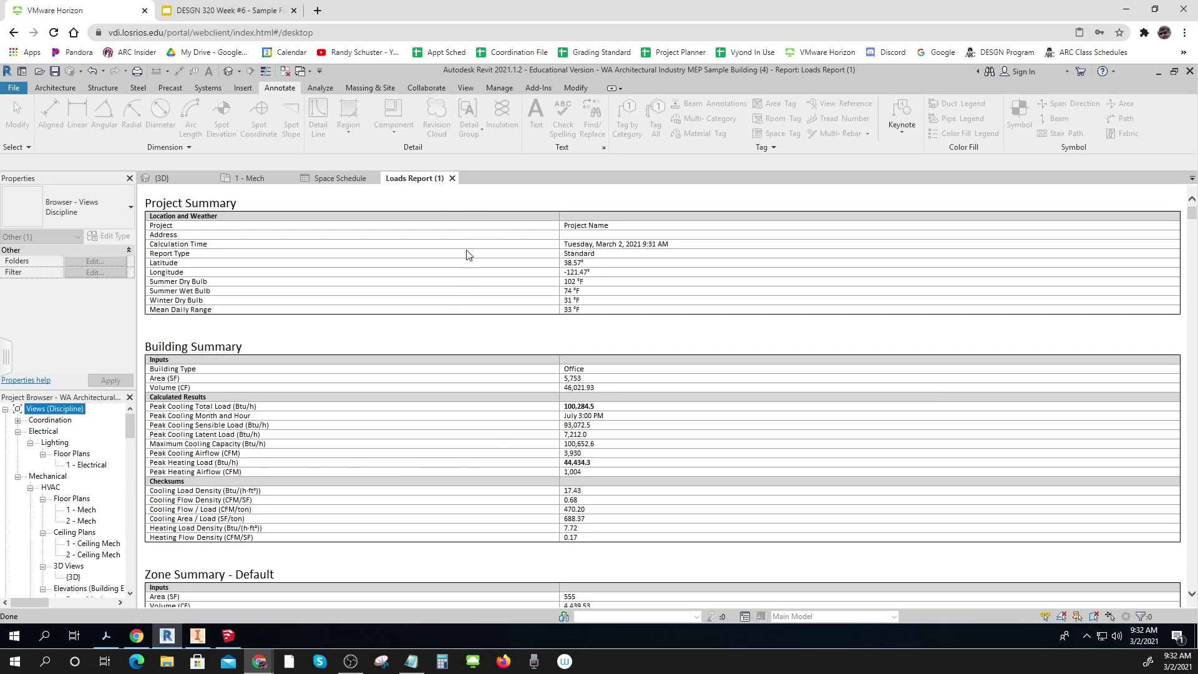
click(452, 178)
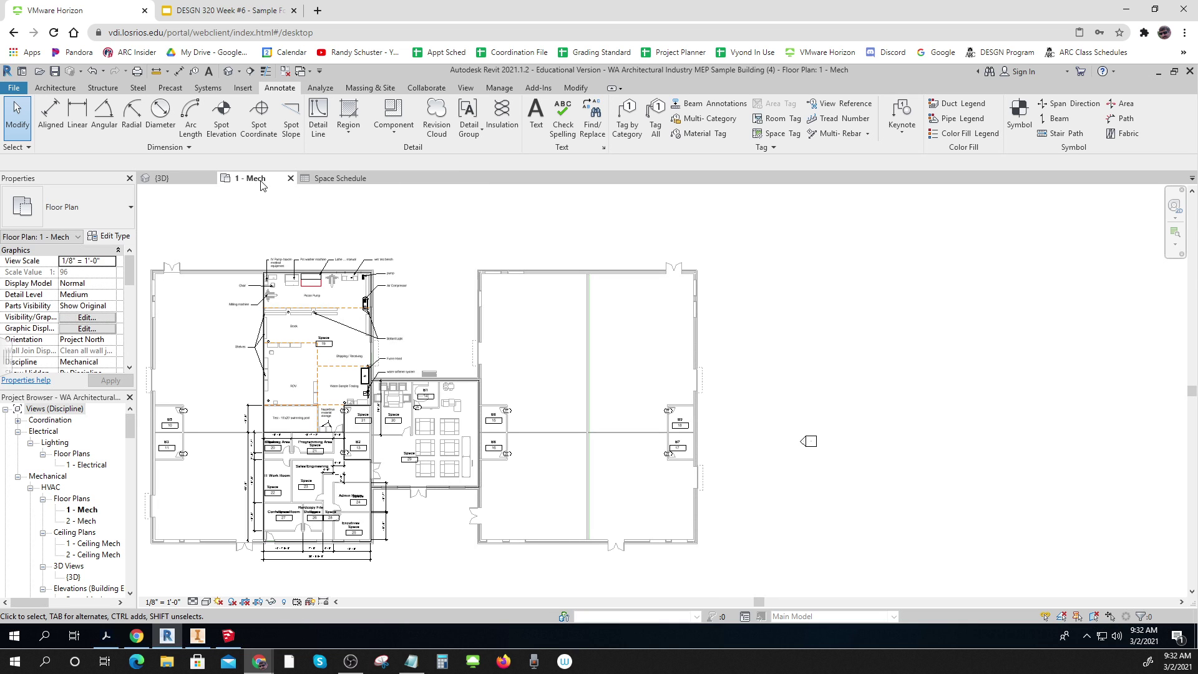
scroll(249, 369, up, 1)
scroll(248, 369, up, 1)
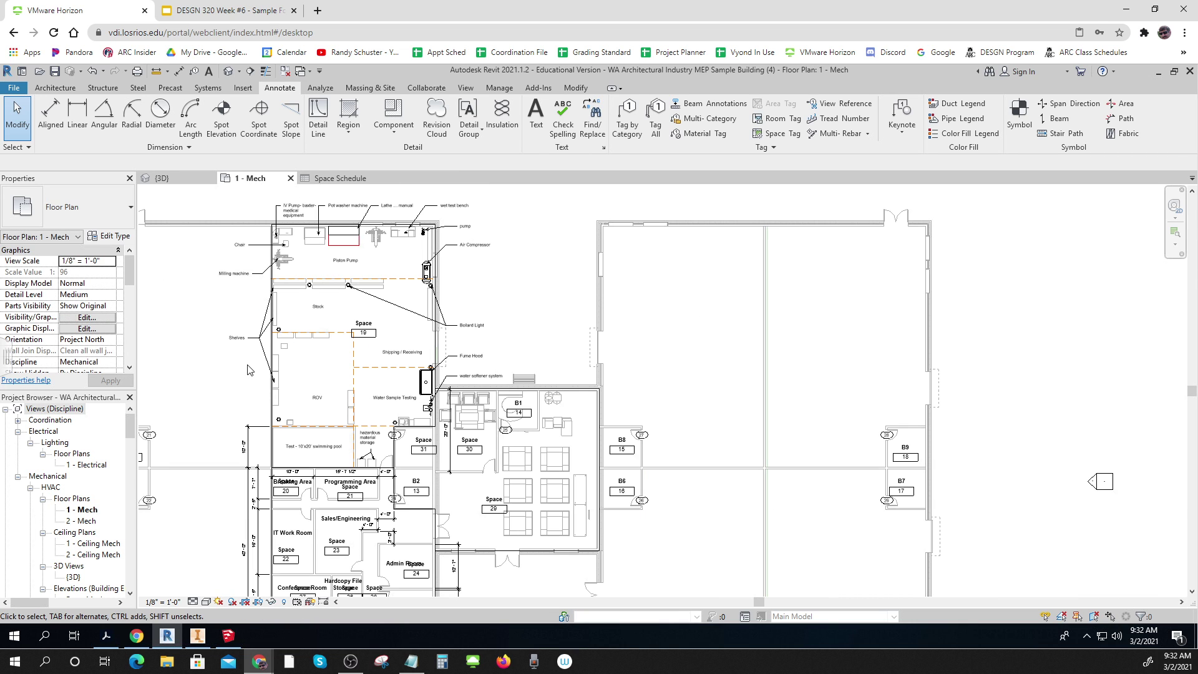
- Examine the equipment in Space 19's Piston Pump area, especially the milling machine and the lathe
middle_drag(257, 375, 297, 394)
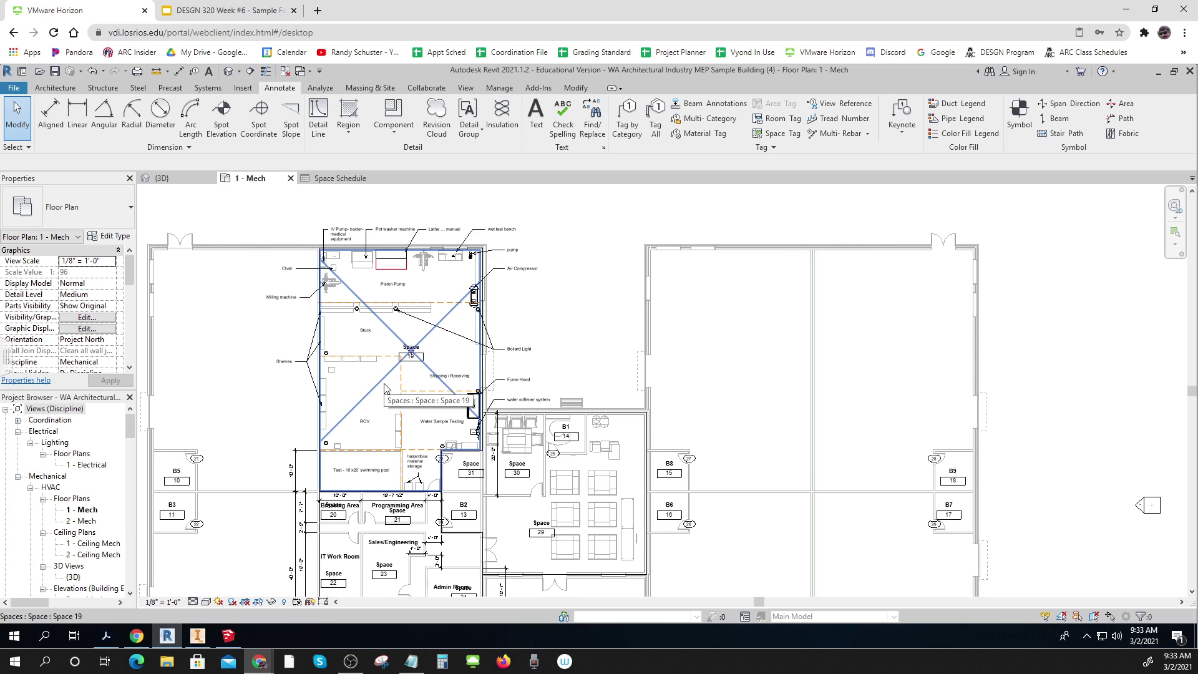
scroll(571, 332, up, 2)
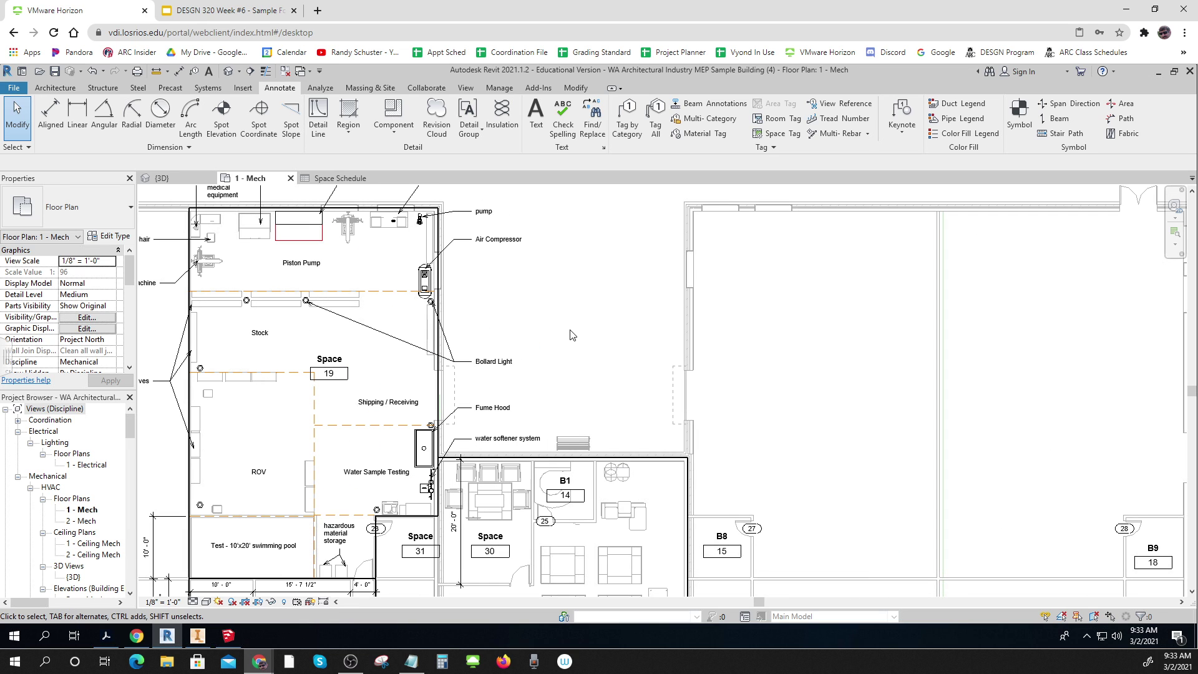
middle_drag(573, 335, 673, 348)
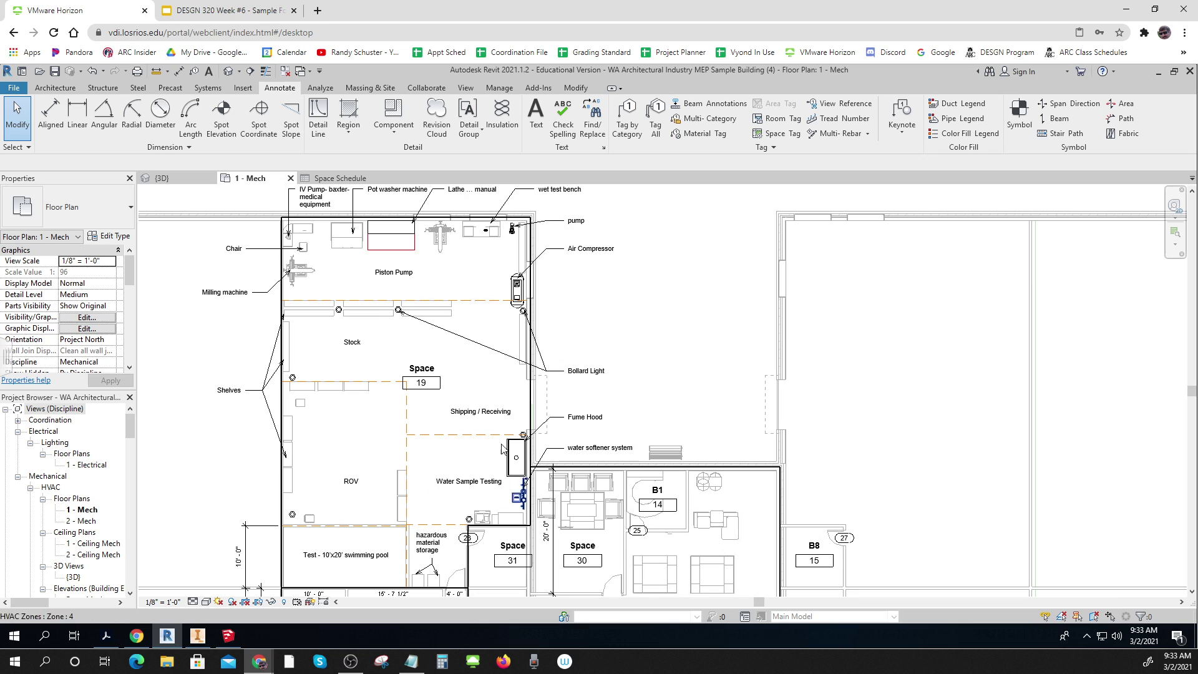
scroll(399, 273, up, 2)
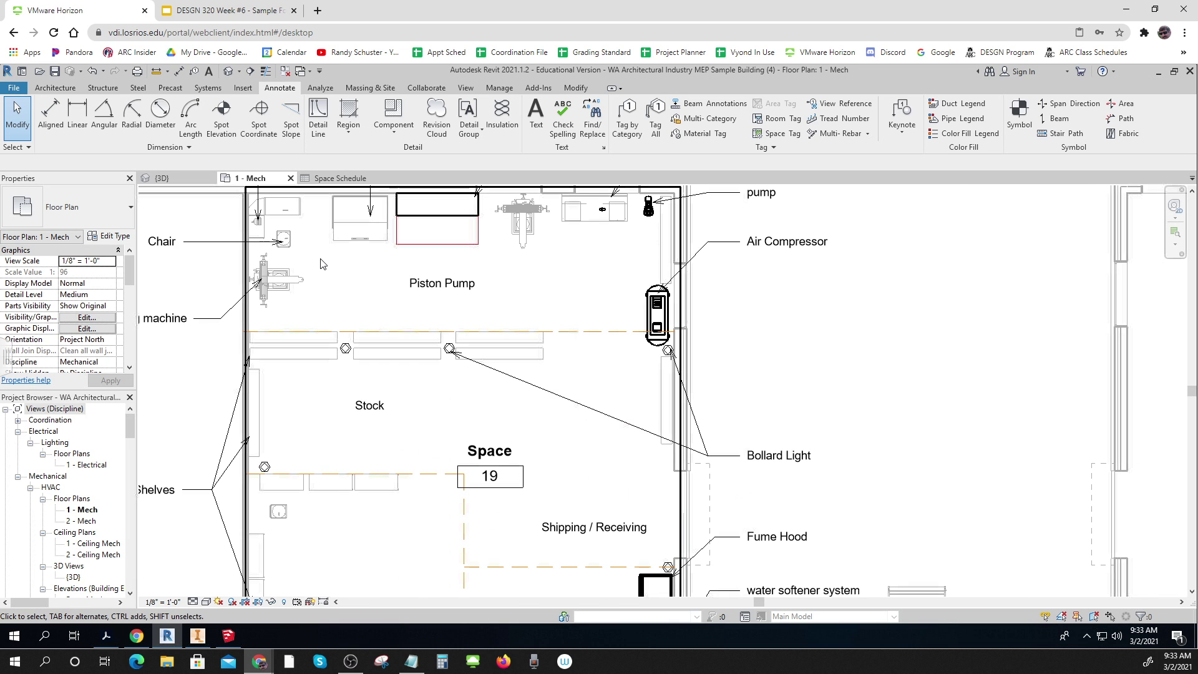
middle_drag(322, 272, 364, 320)
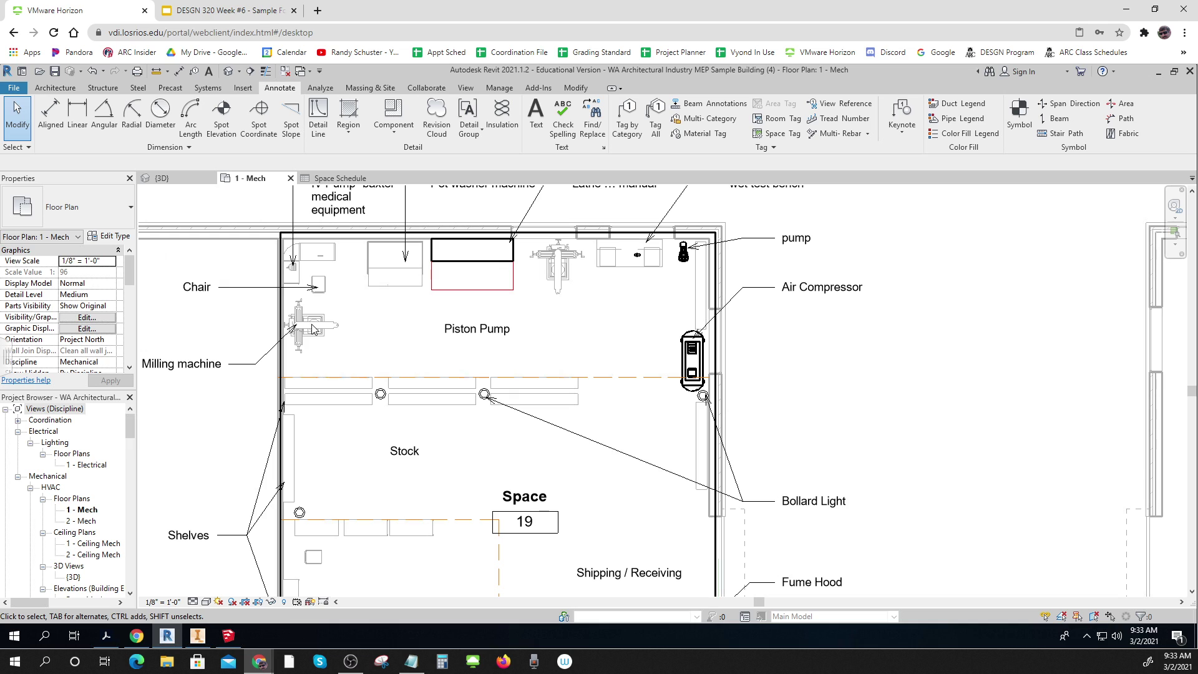
key(ctrl)
key(ctrl)
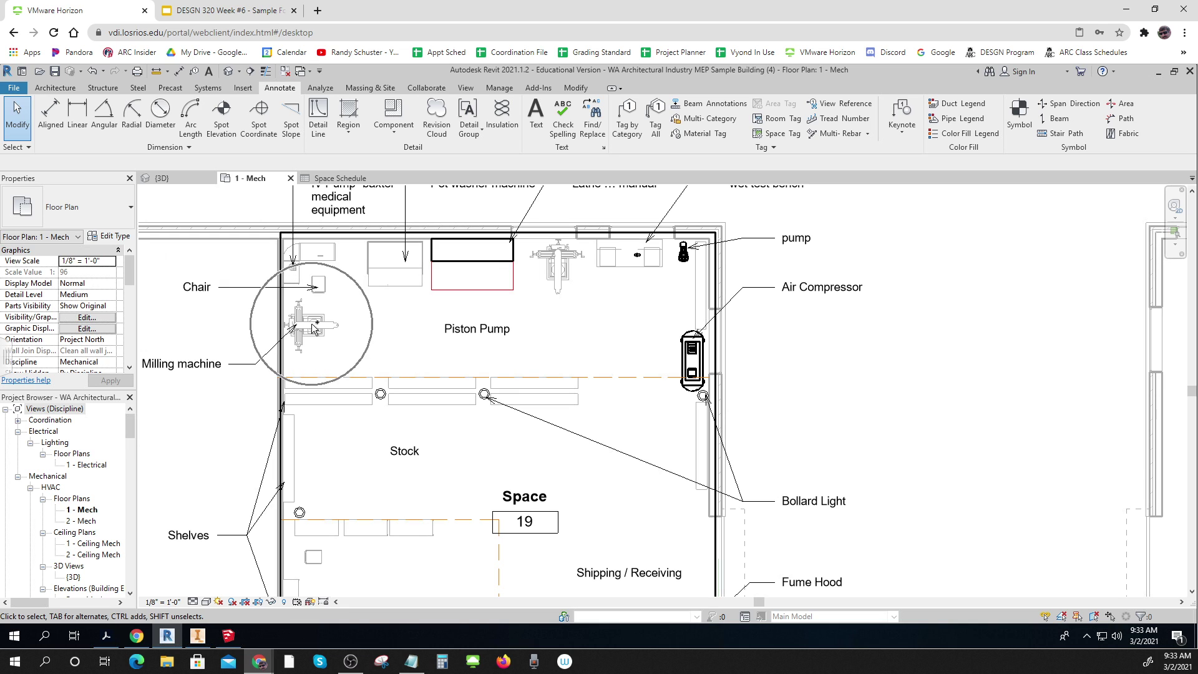
key(ctrl)
key(ctrl)
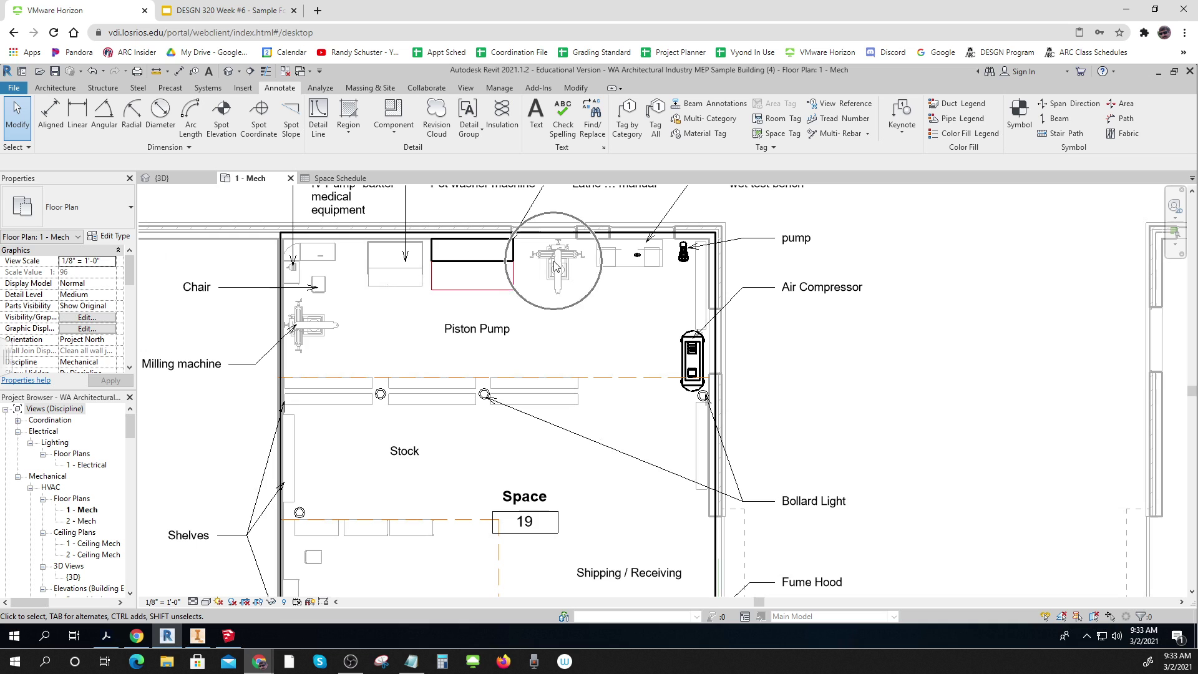
key(ctrl)
key(ctrl)
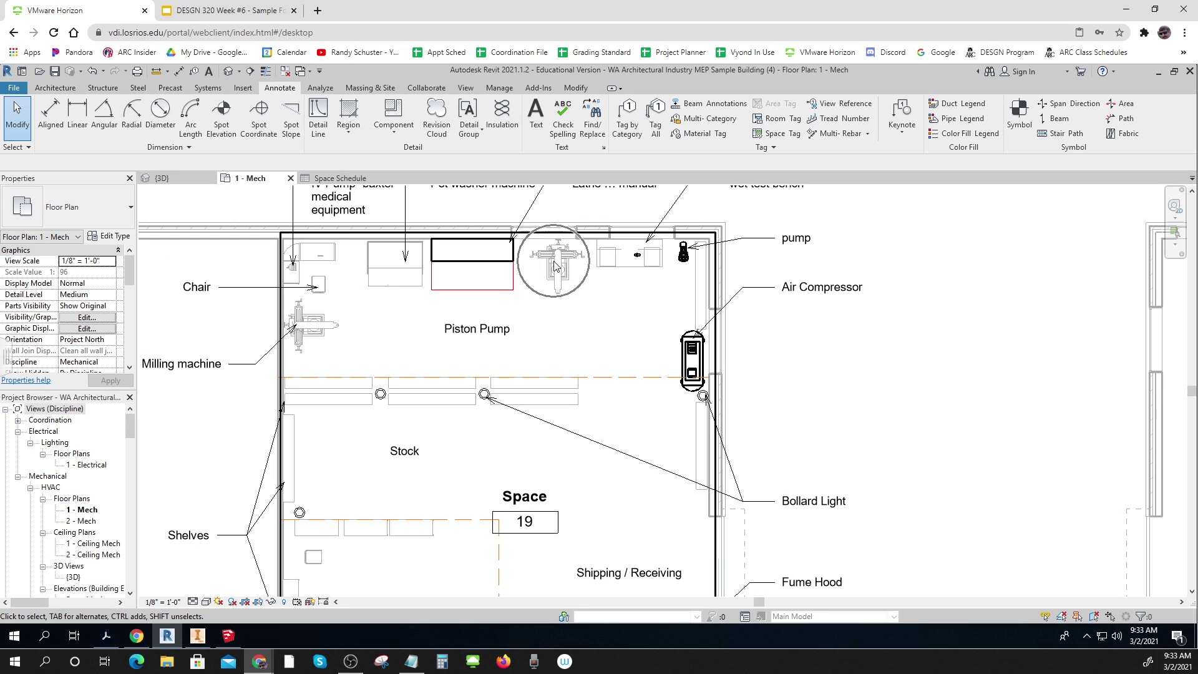
key(ctrl)
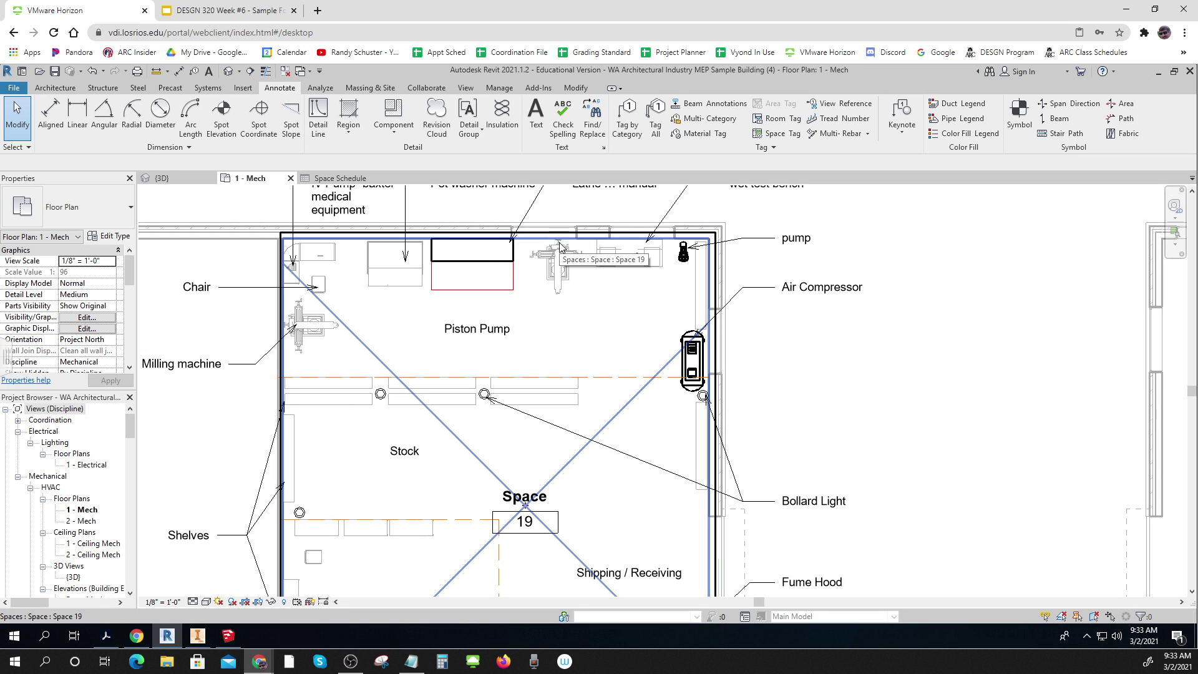
key(ctrl)
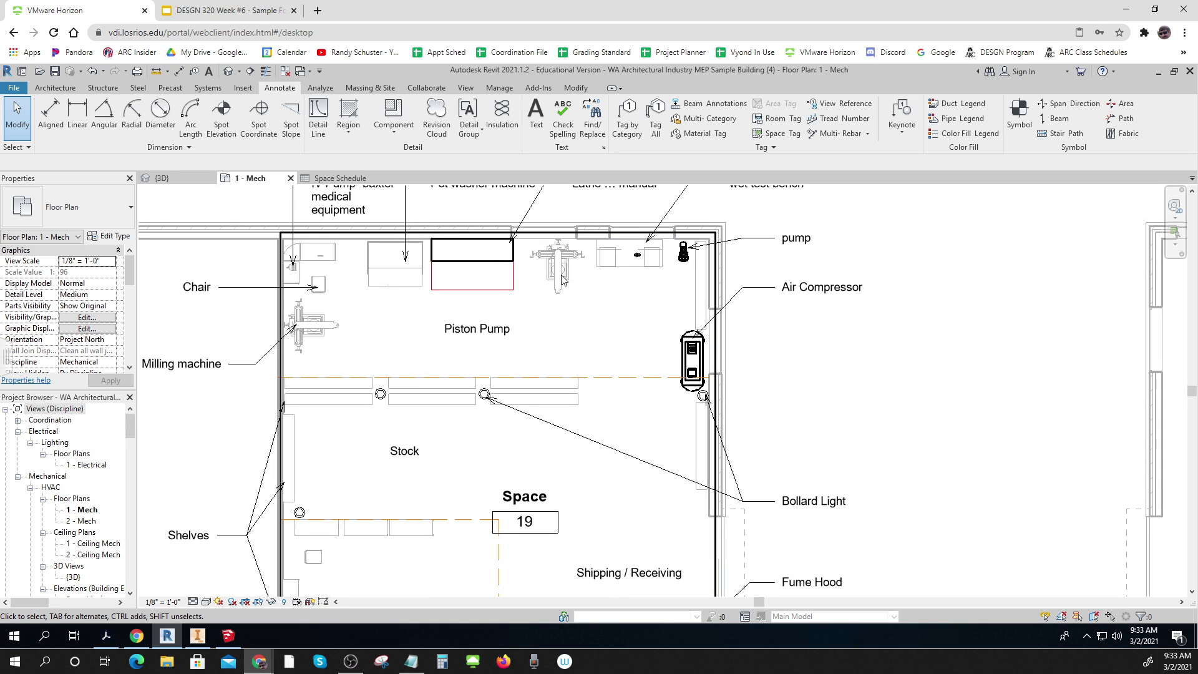
- Examine the air compressor, Stock, Shipping / Receiving and Water Sample Testing areas of Space 19 and the adjoining rooms
scroll(913, 392, down, 1)
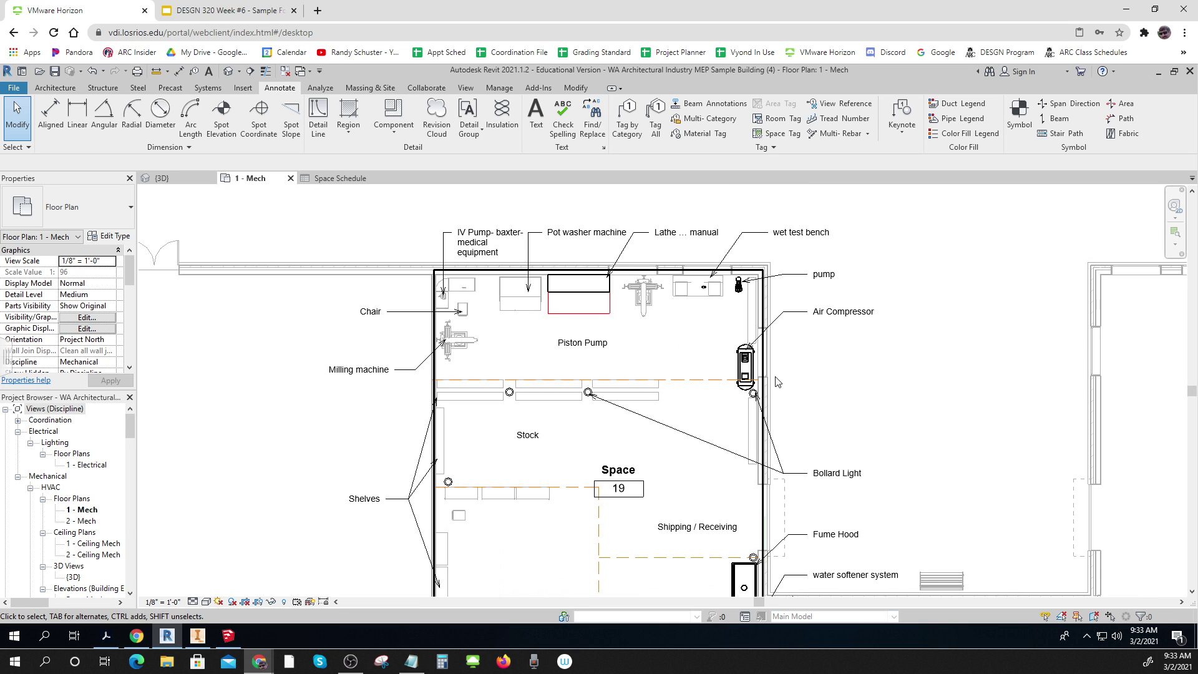
scroll(642, 293, up, 2)
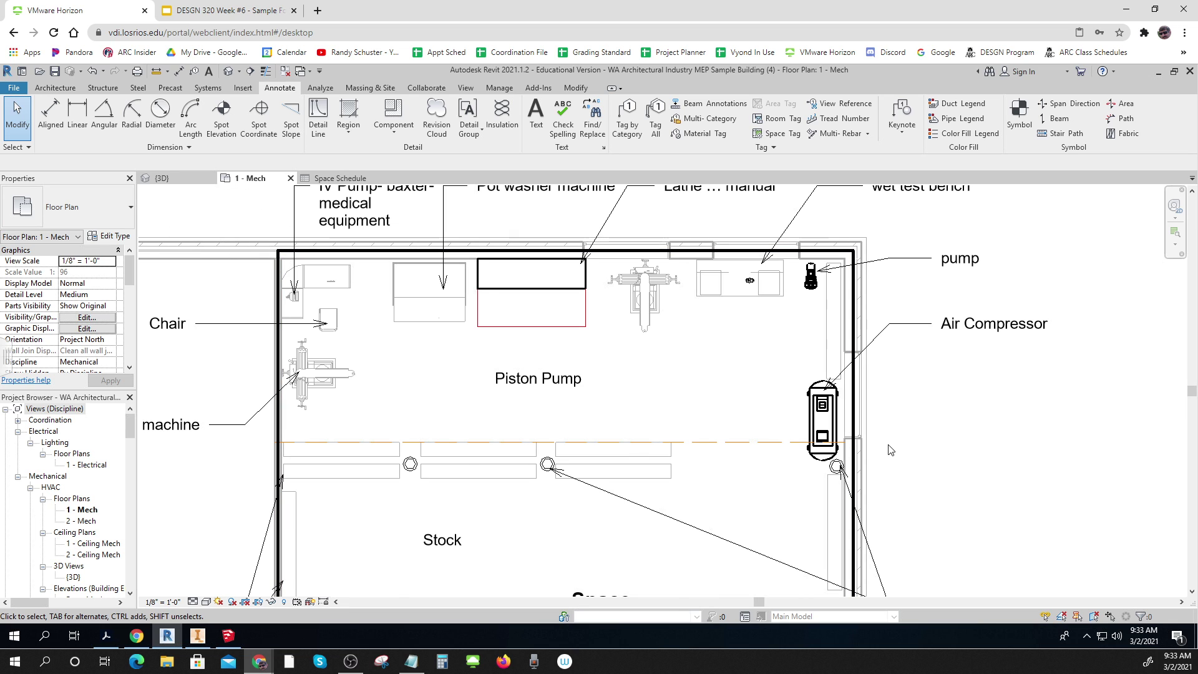
scroll(890, 449, down, 3)
scroll(989, 501, down, 1)
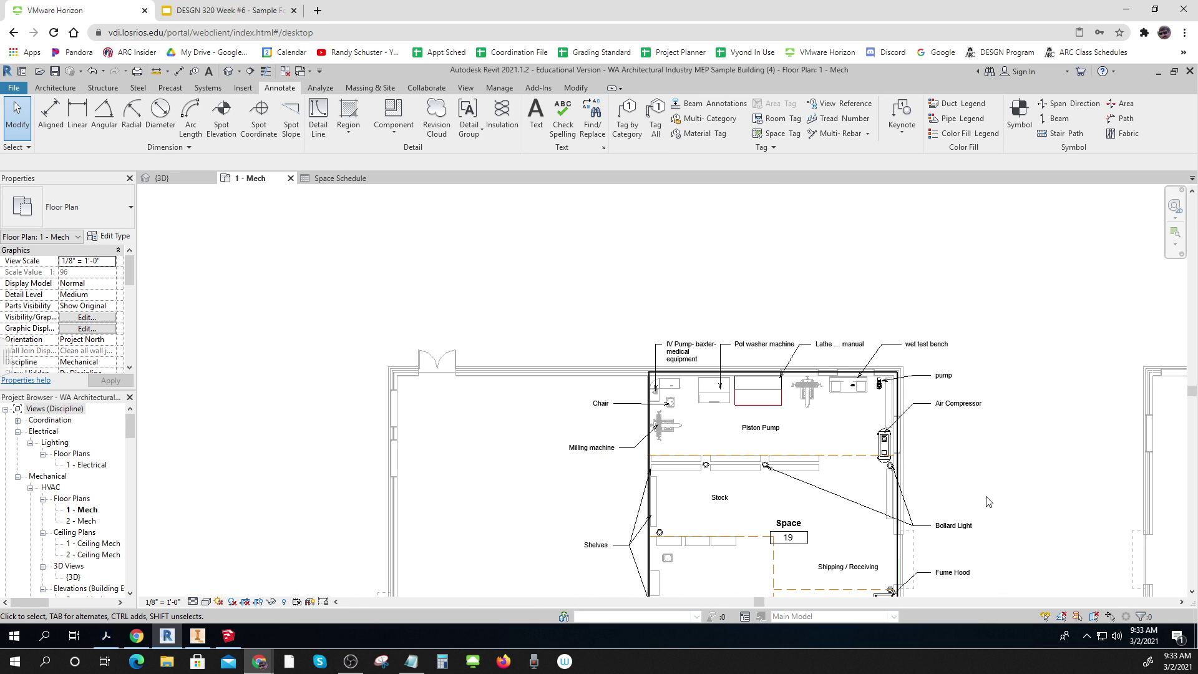
middle_drag(987, 497, 837, 348)
scroll(826, 370, down, 2)
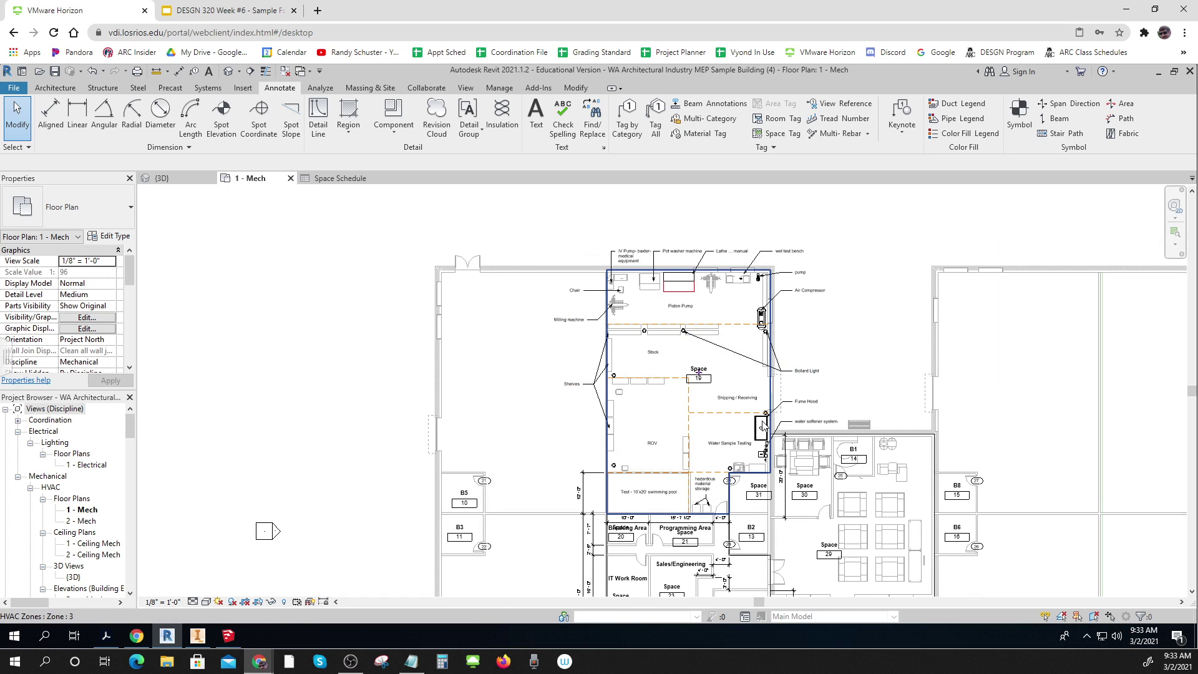
scroll(762, 321, up, 2)
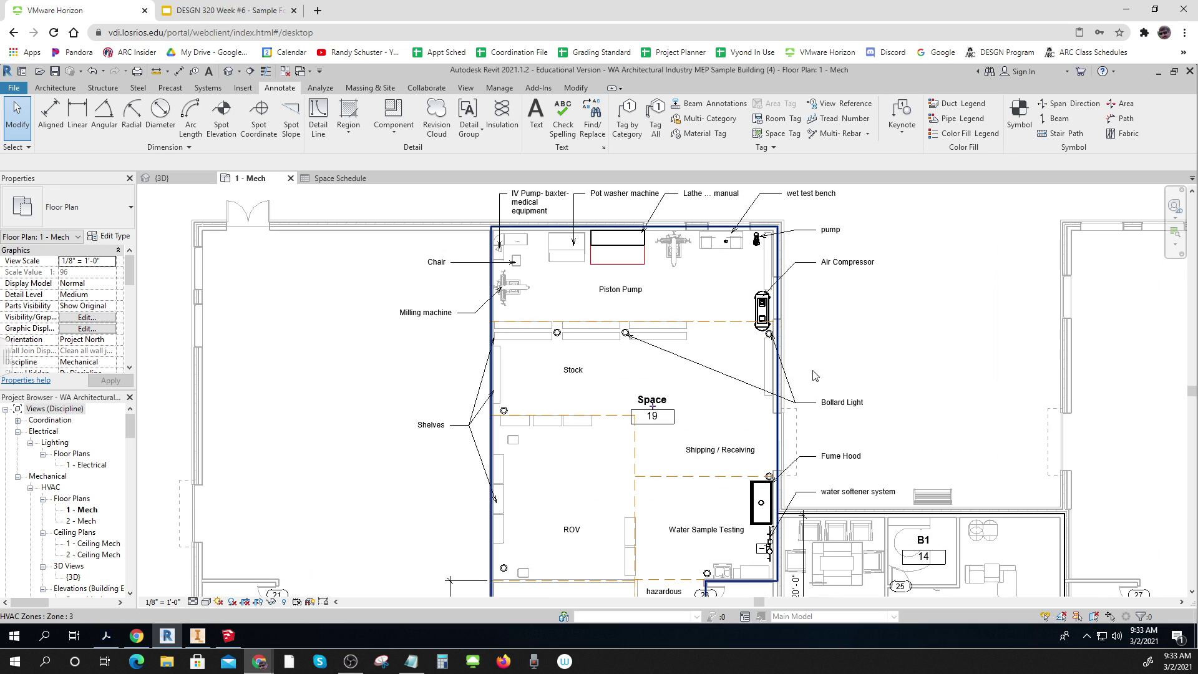
middle_drag(861, 364, 879, 350)
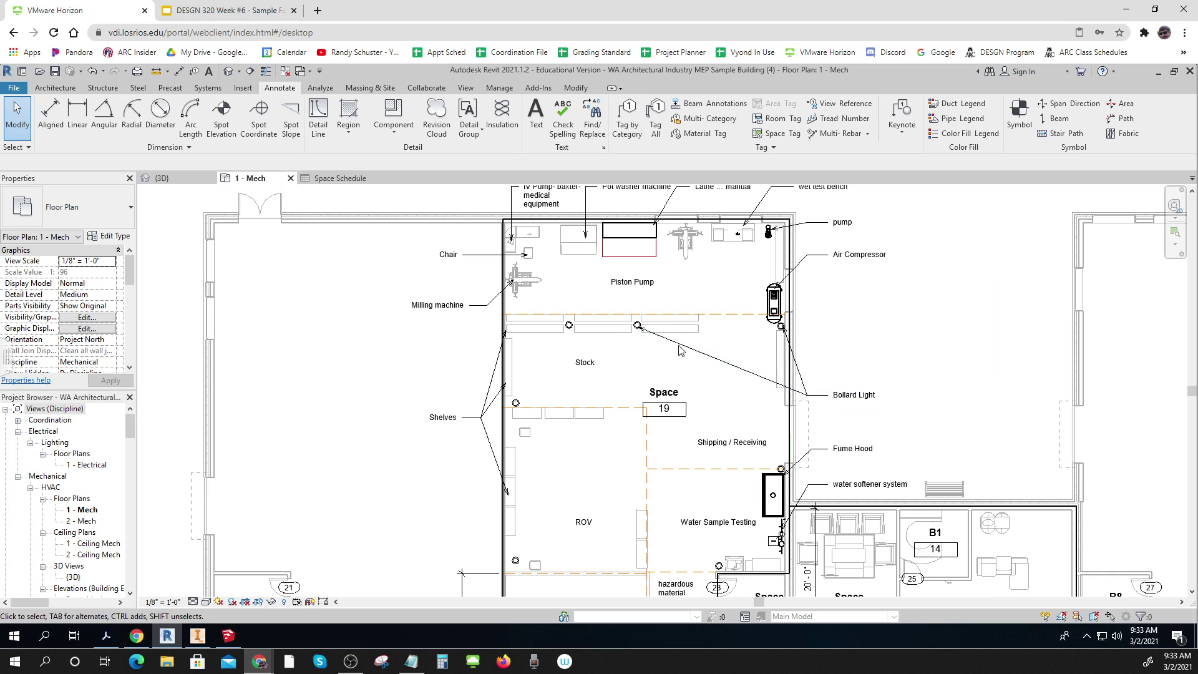
scroll(715, 364, down, 3)
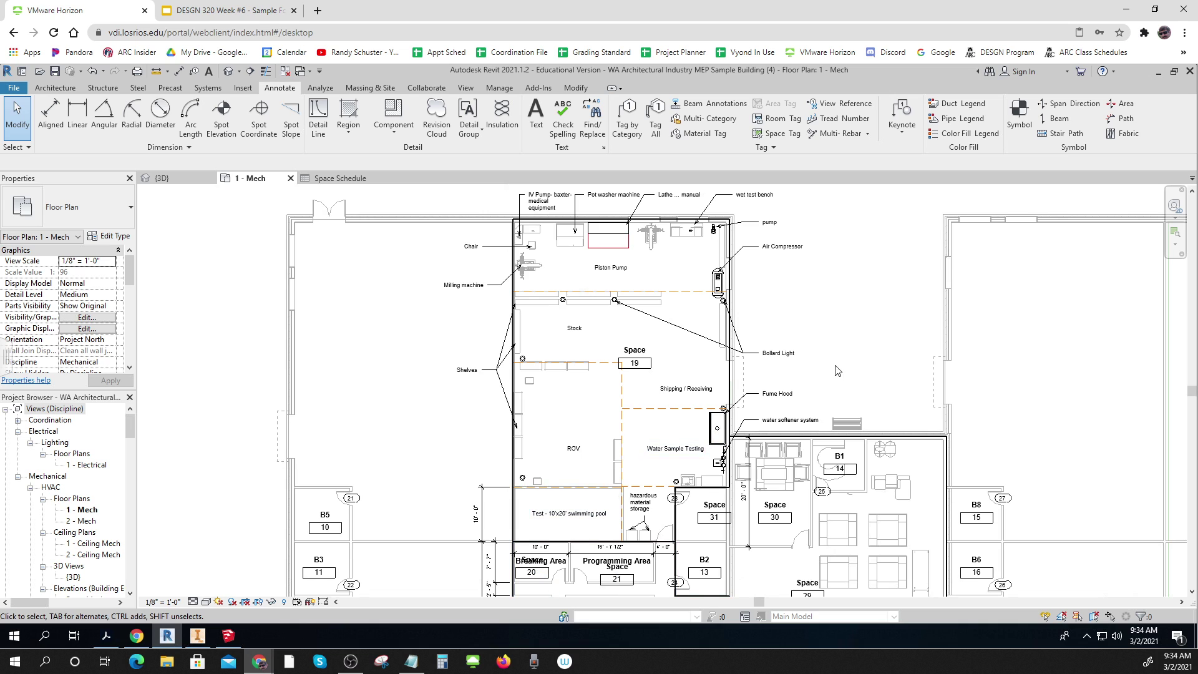
scroll(841, 368, down, 3)
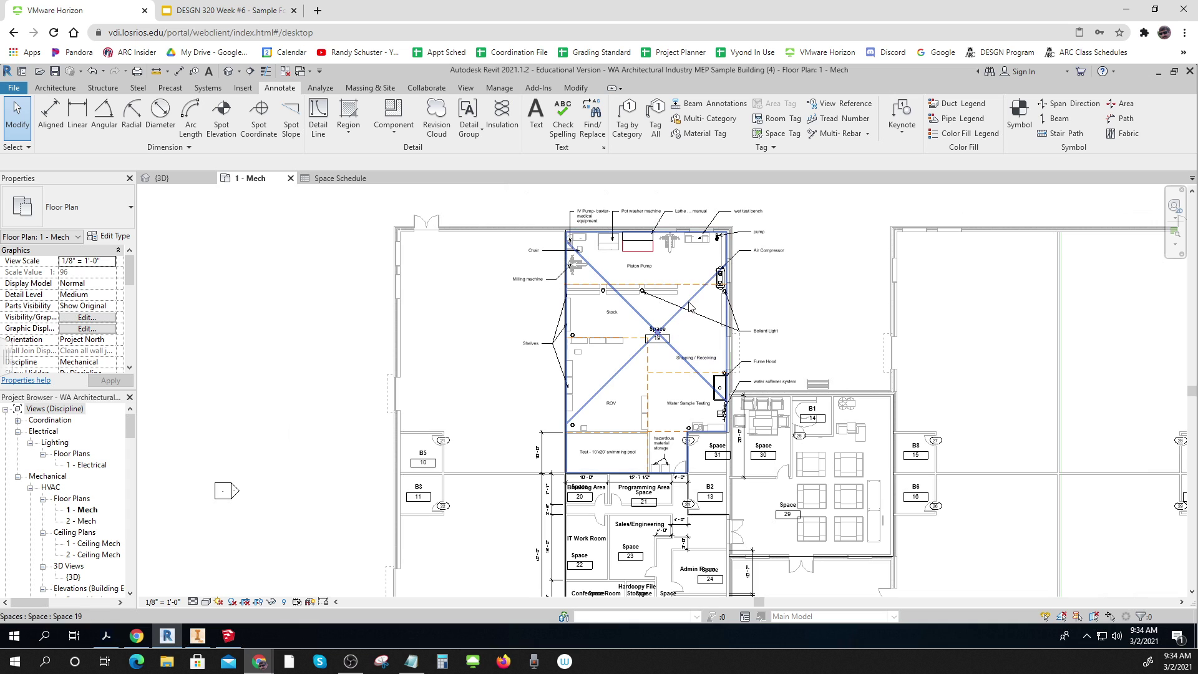
scroll(757, 285, up, 1)
scroll(757, 285, up, 1)
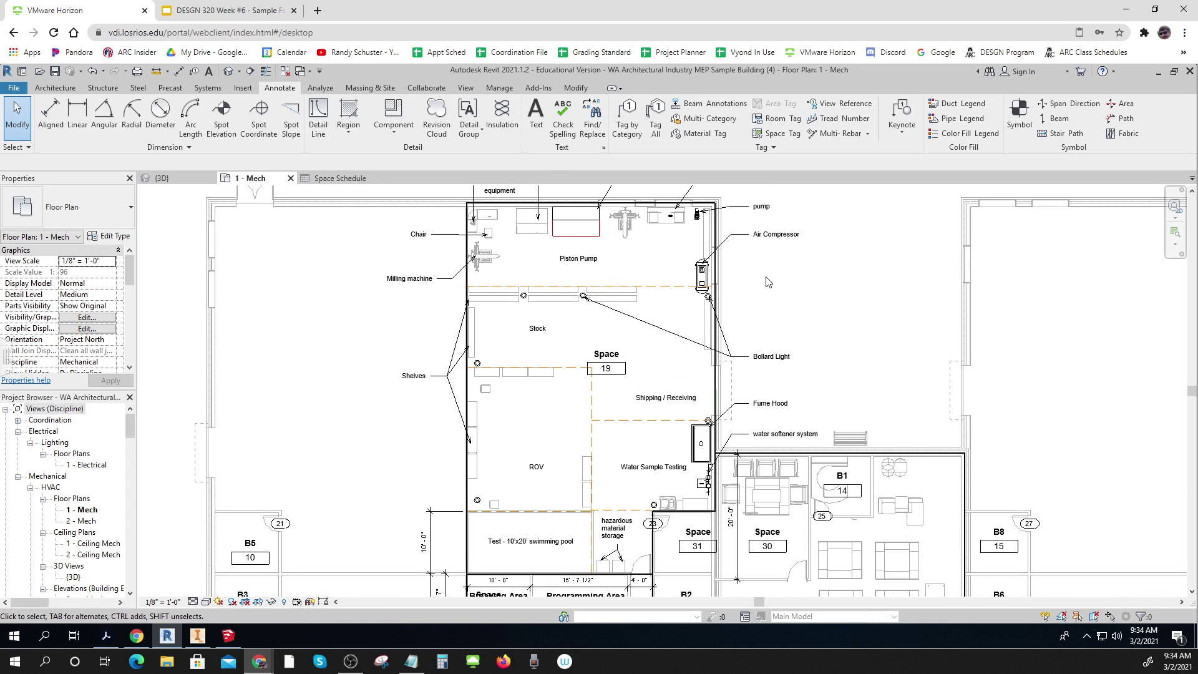
scroll(765, 278, up, 1)
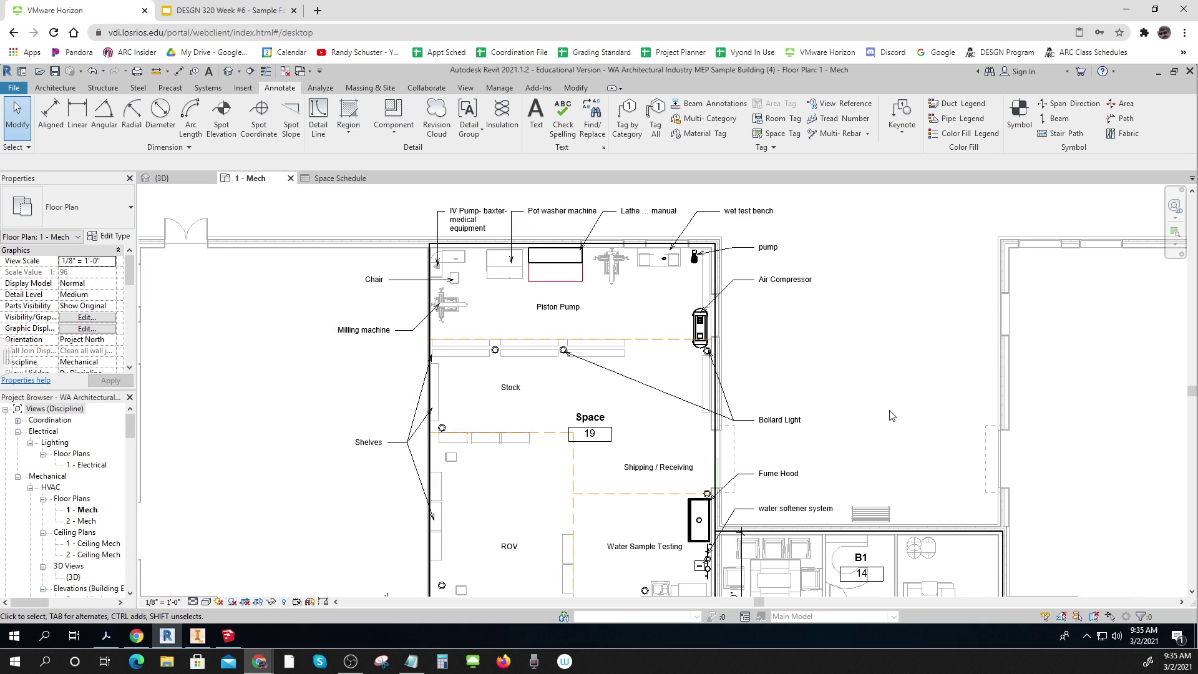
scroll(859, 382, down, 1)
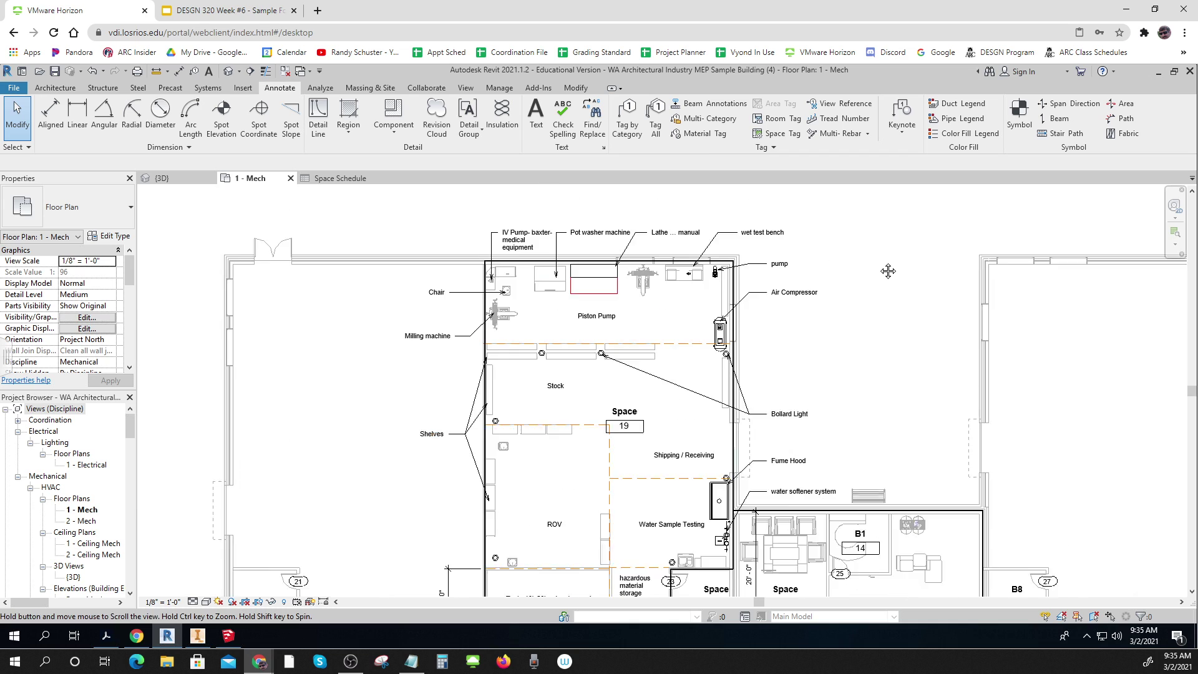
middle_drag(859, 382, 896, 243)
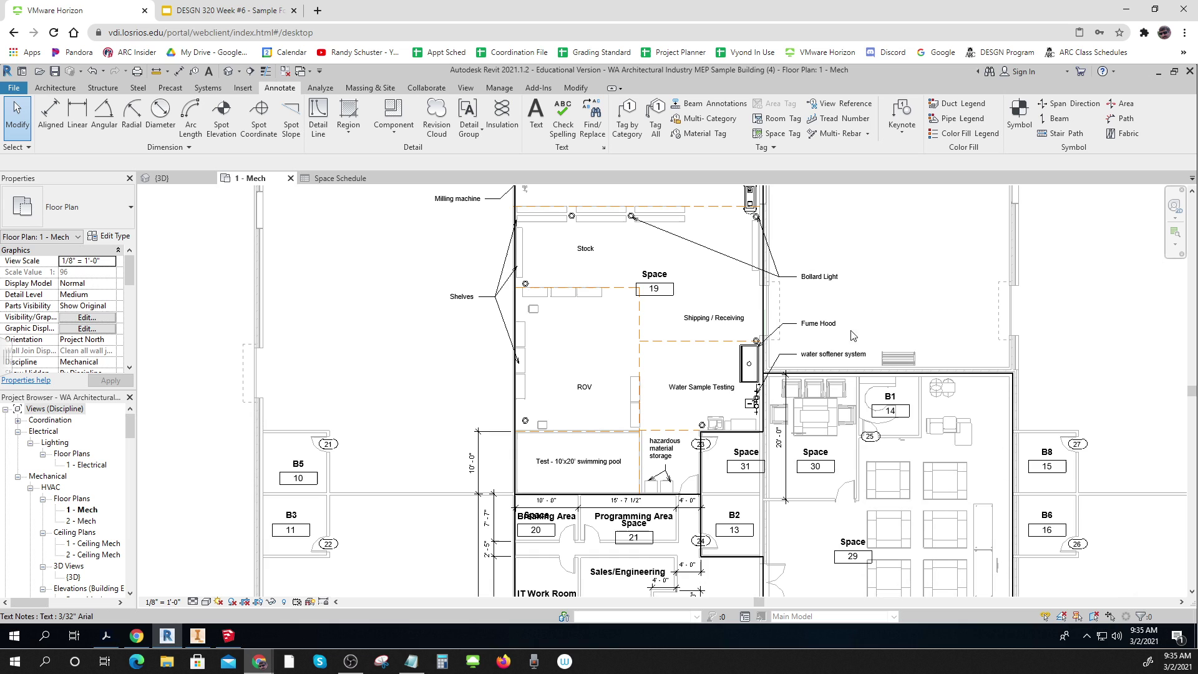
- Reopen Loads Report (1) from the project's Loads Reports
mouse_move(905, 292)
middle_down()
mouse_move(894, 339)
mouse_move(914, 357)
mouse_move(892, 343)
middle_up()
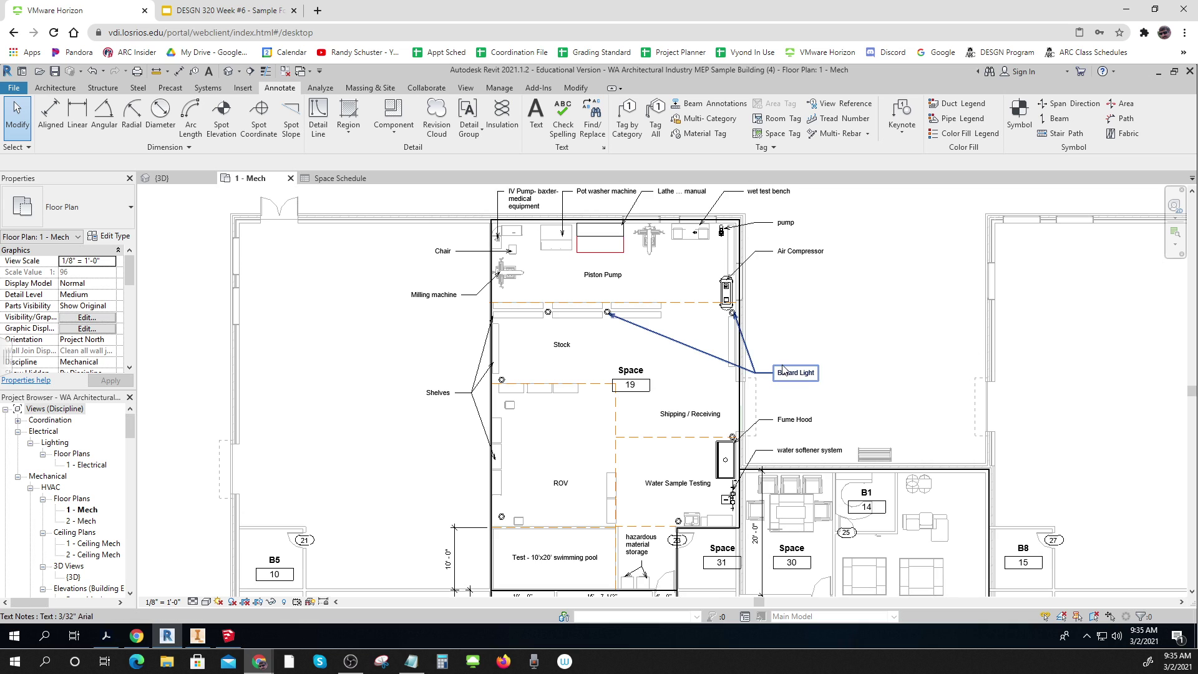
scroll(777, 368, down, 1)
middle_drag(843, 363, 841, 352)
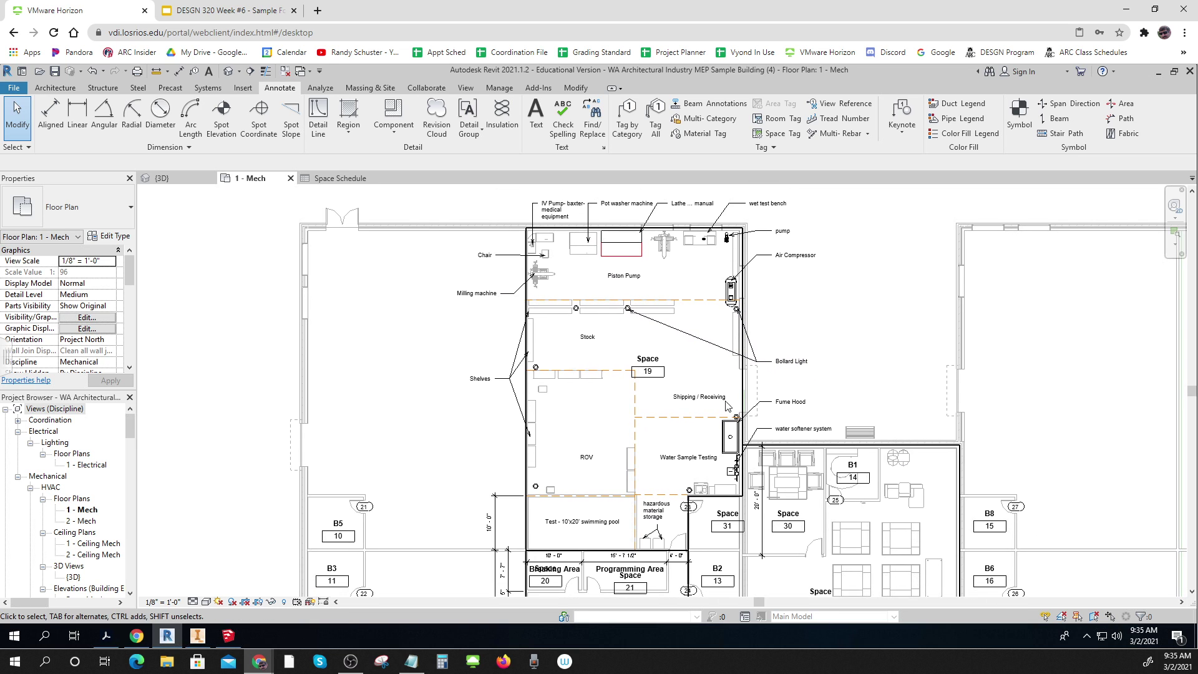
click(669, 387)
key(Escape)
scroll(103, 527, down, 2)
scroll(103, 524, down, 5)
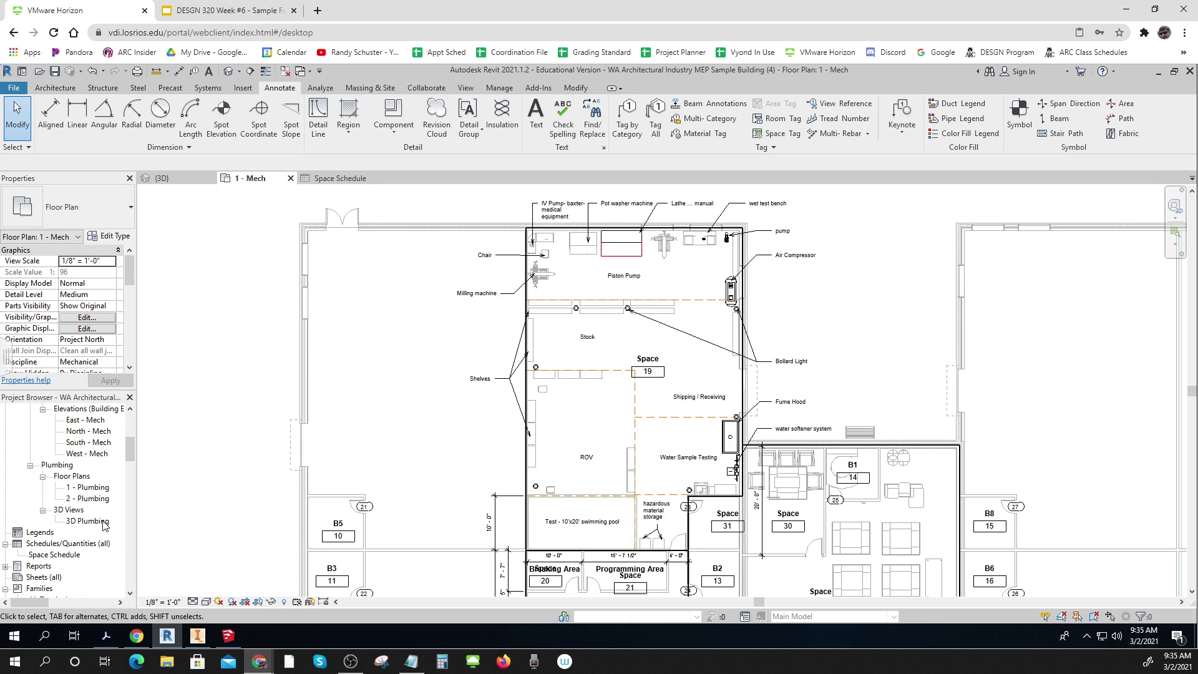
click(5, 545)
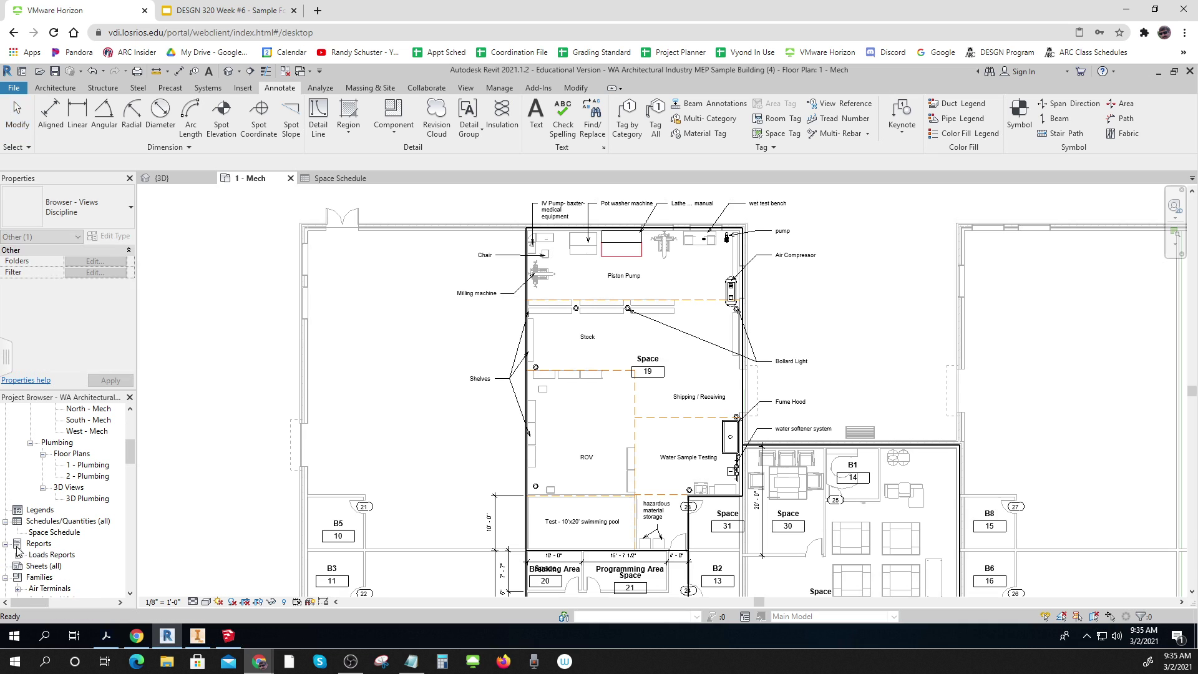
double_click(52, 555)
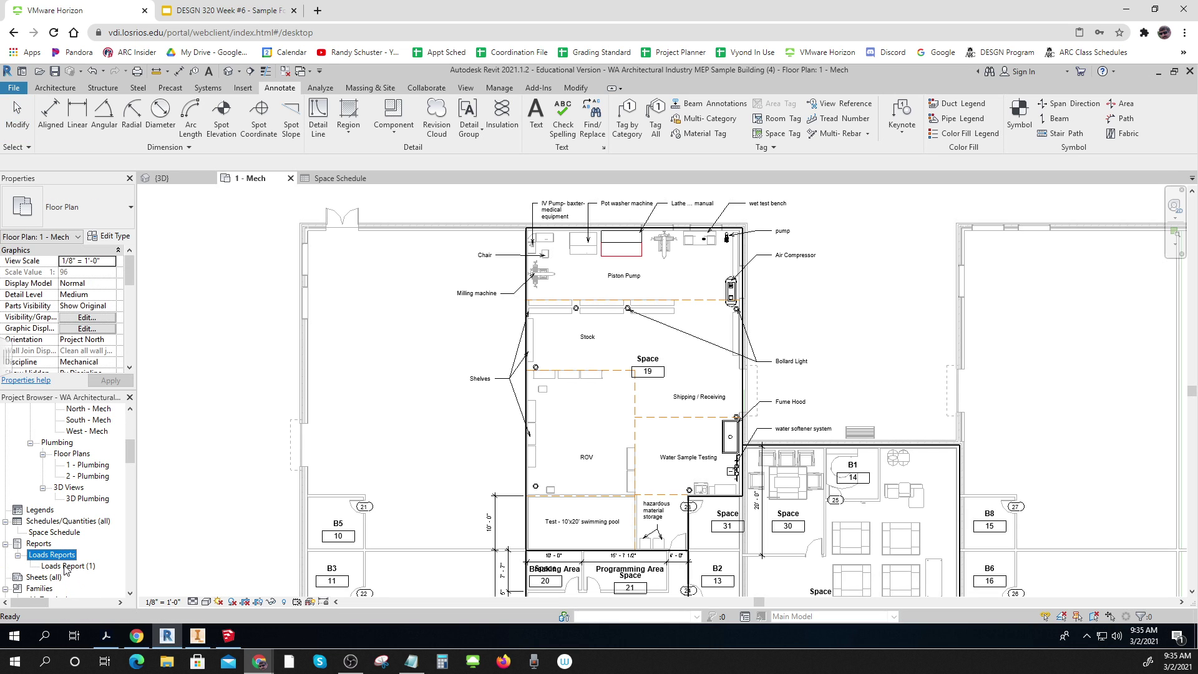
double_click(68, 566)
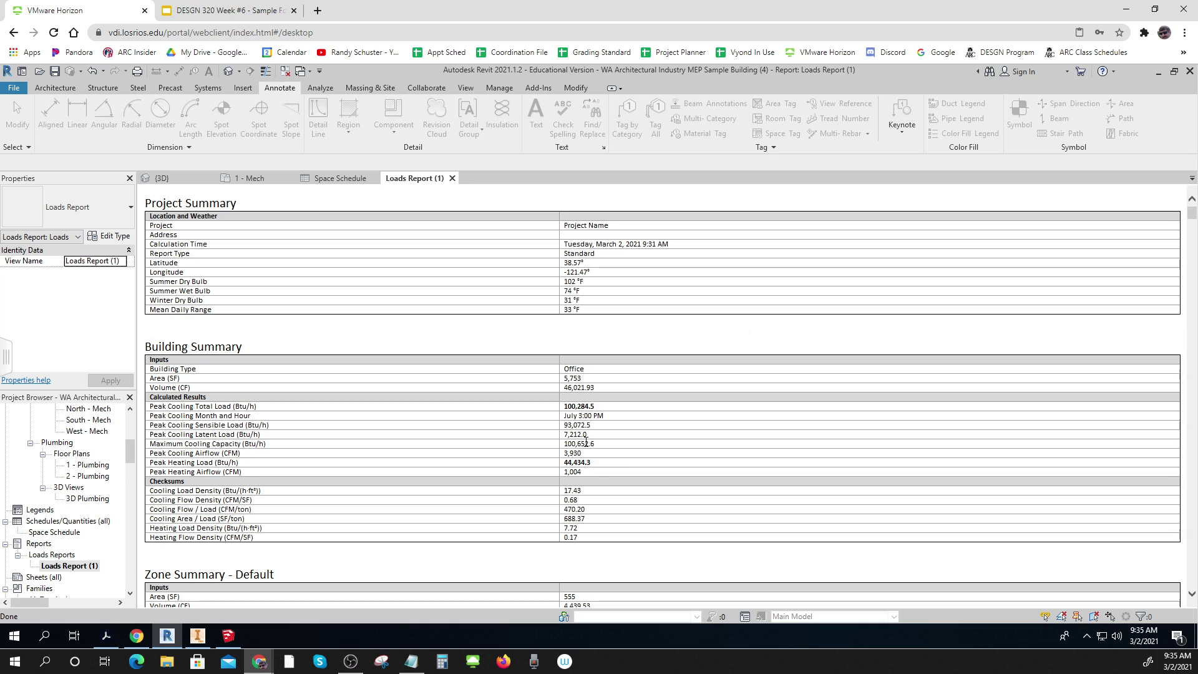
- Examine the inputs and the calculated peak cooling and heating loads in Zone Summary - 2 of the loads report
scroll(752, 462, down, 10)
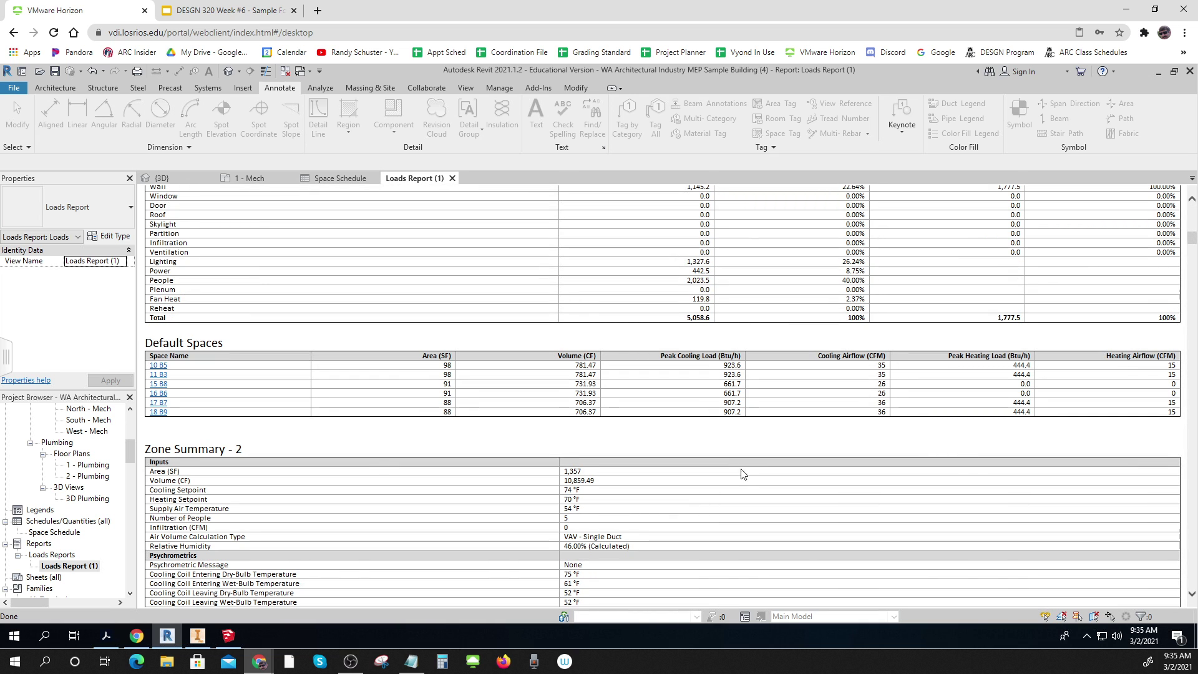
scroll(742, 474, down, 3)
scroll(727, 480, down, 1)
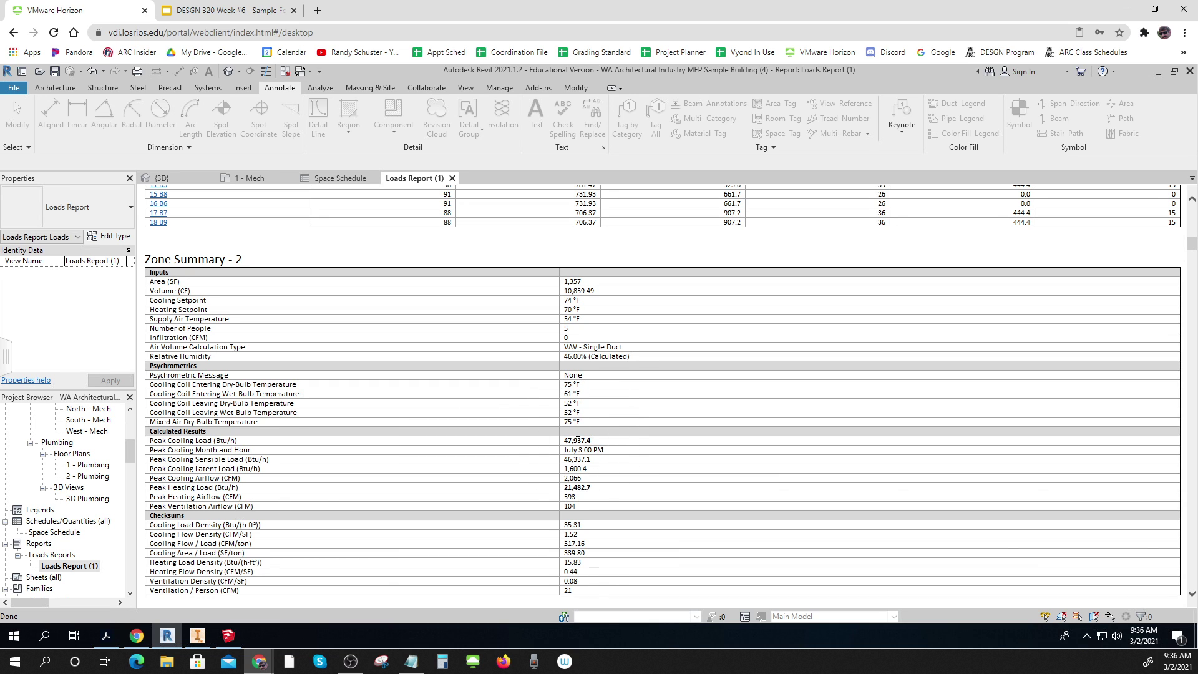
key(ctrl)
key(ctrl)
key(ctrl)
key(ctrl)
key(ctrl)
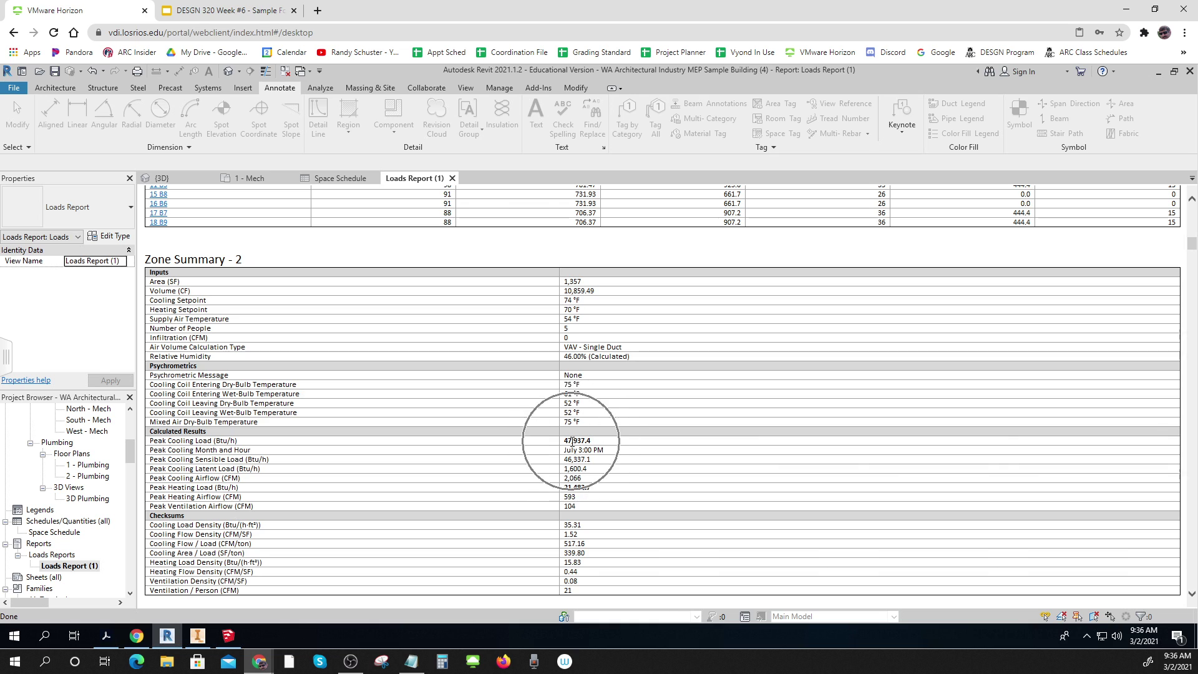
key(ctrl)
key(ctrl)
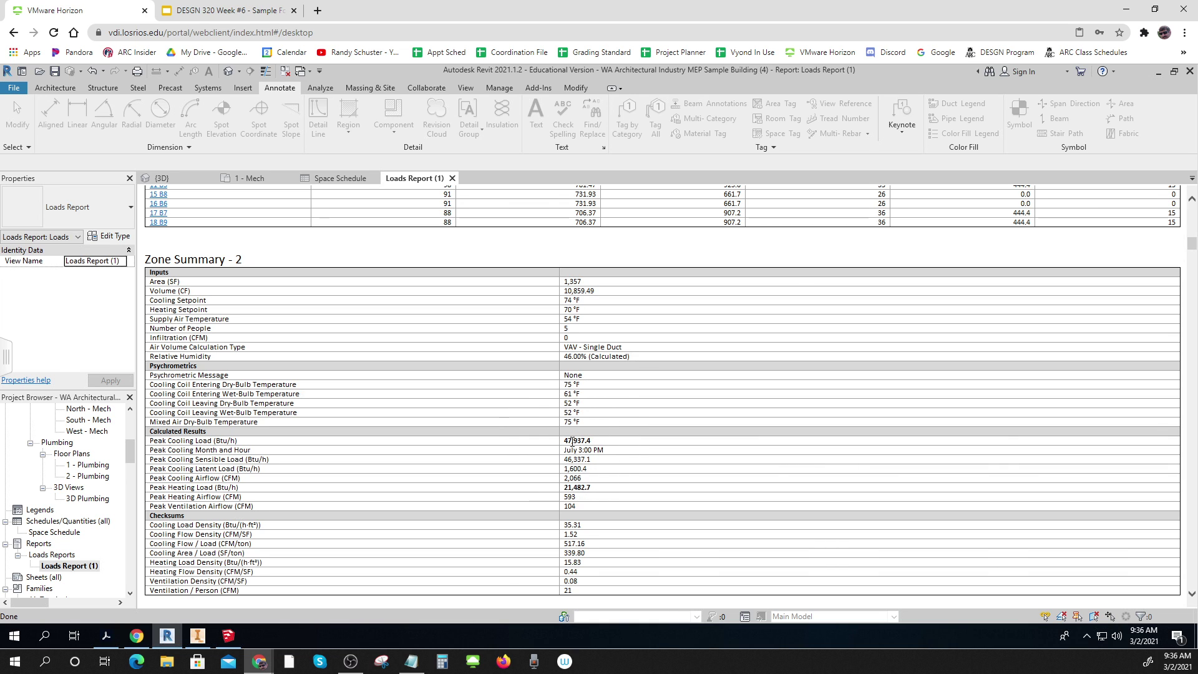
key(ctrl)
- Return to the 1 - Mech floor plan and review the work areas of Space 19 against the reported loads
click(250, 178)
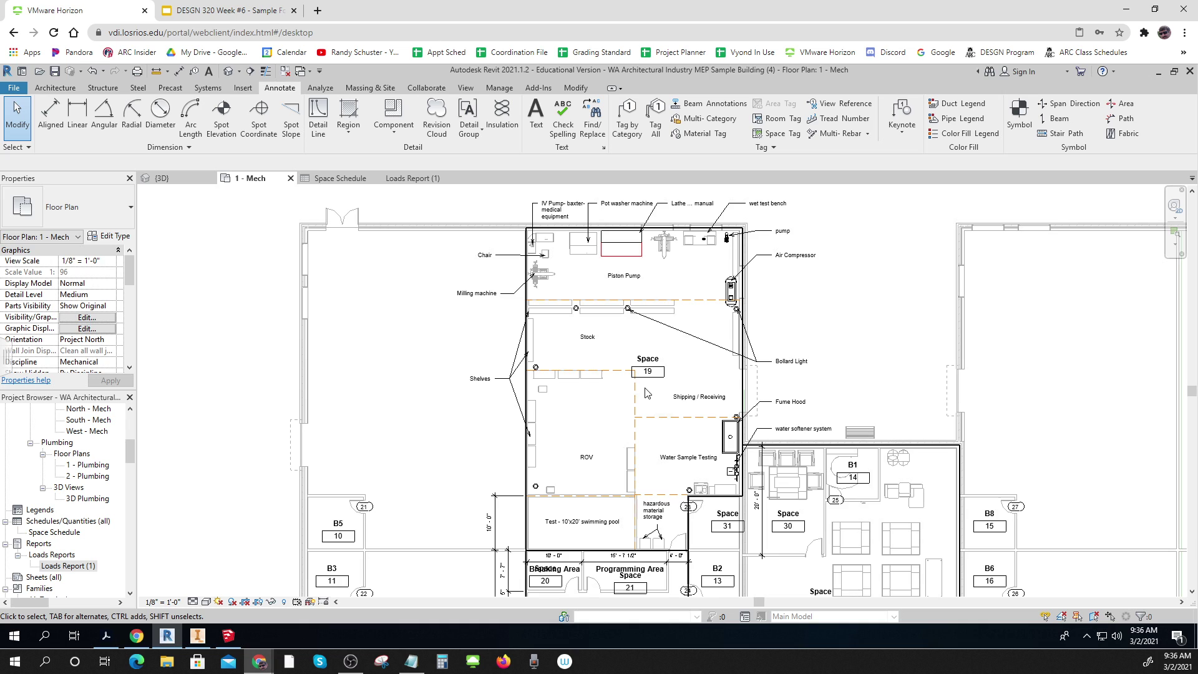
key(ctrl)
key(ctrl)
key(ctrl)
key(ctrl)
key(ctrl)
key(ctrl)
- Bring Loads Report (1) back up and recheck Zone Summary - 2's calculated results
double_click(67, 566)
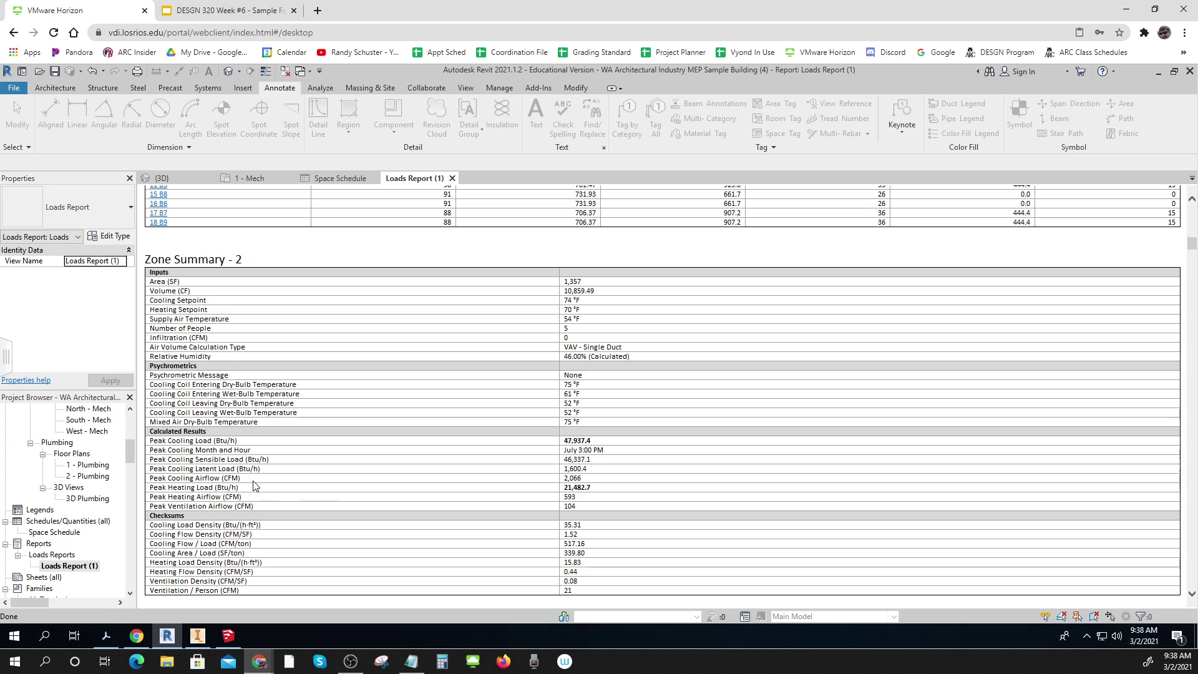
key(ctrl)
key(ctrl)
key(ctrl)
key(ctrl)
key(ctrl)
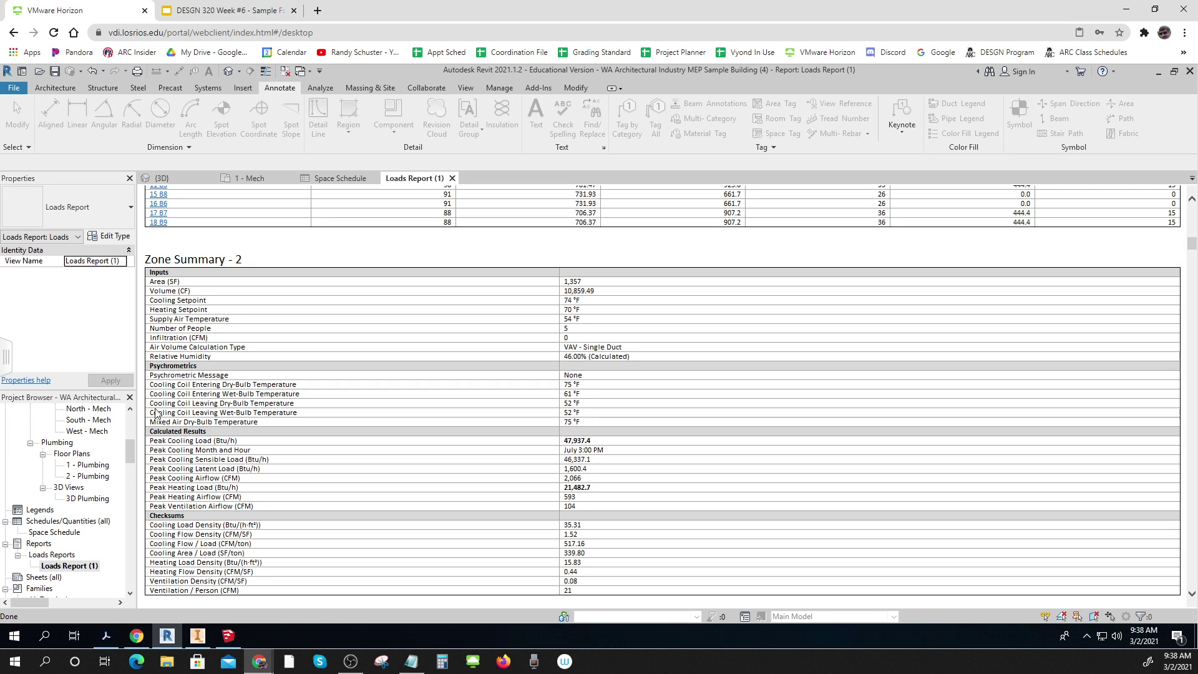
- Switch back to 1 - Mech and examine Space 19's zone boundary, Piston Pump equipment, Shipping / Receiving area and Fume Hood
click(248, 179)
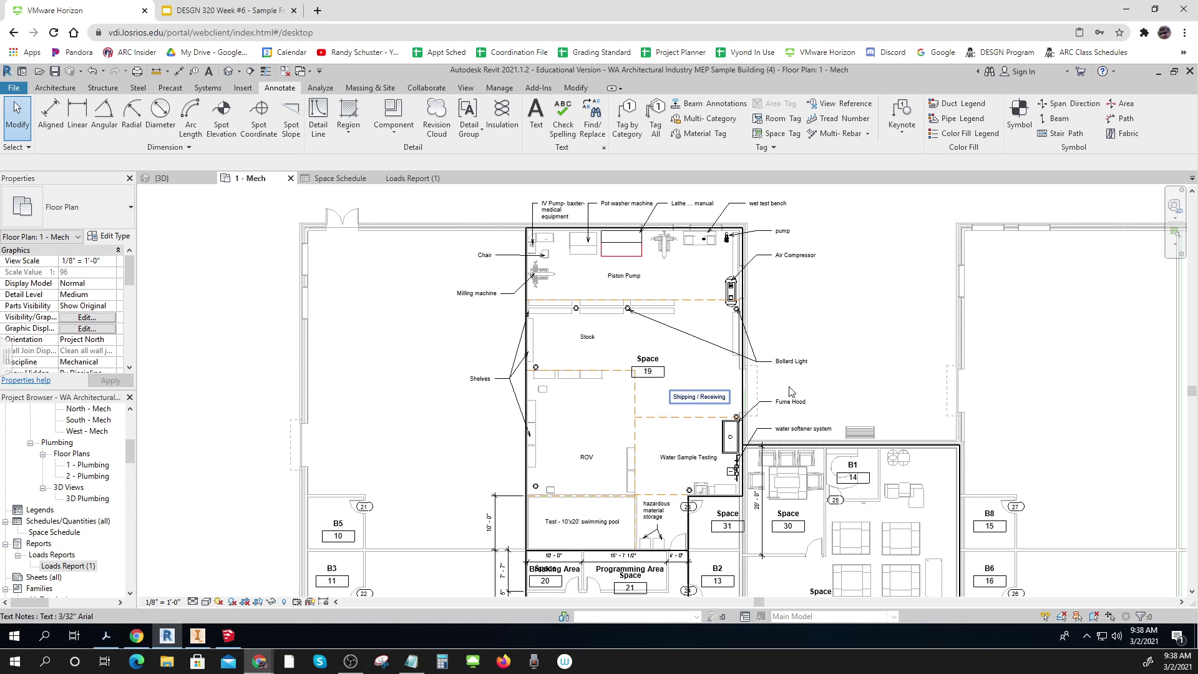
key(ctrl)
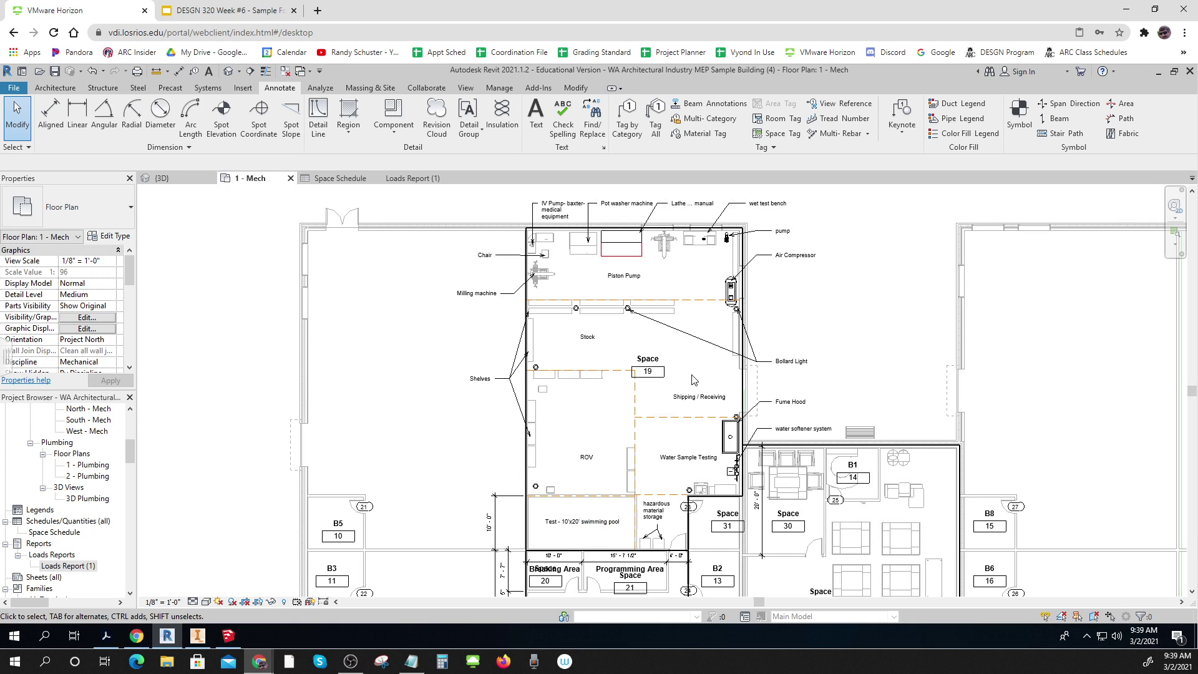
key(ctrl)
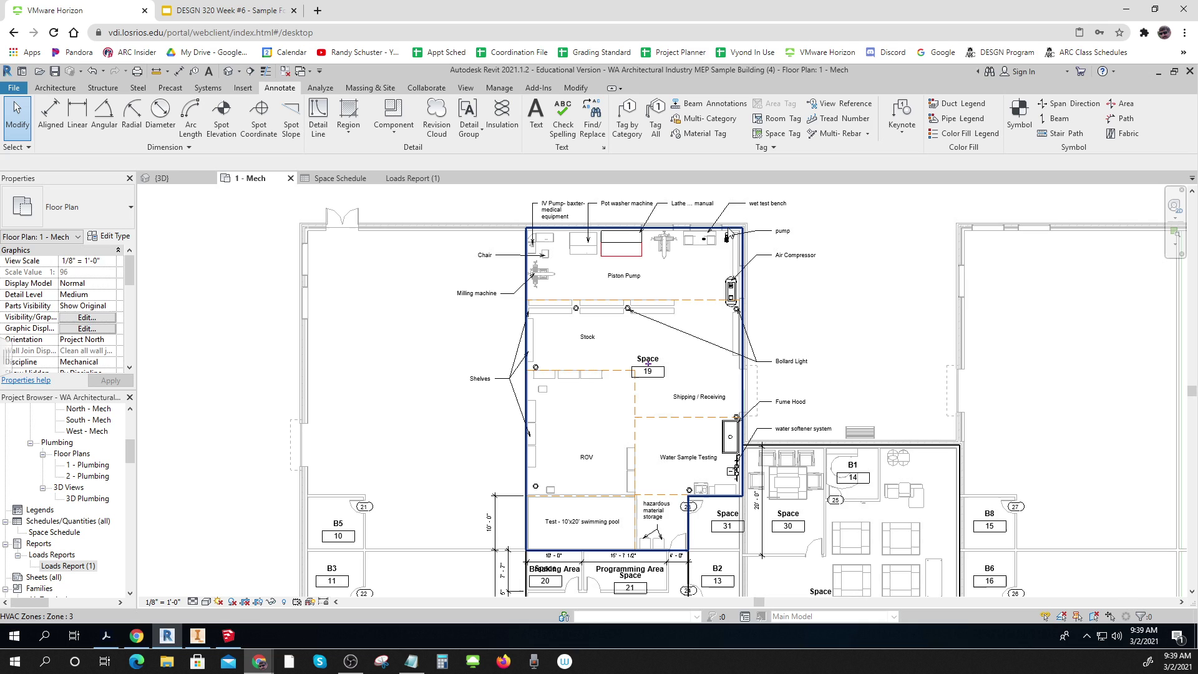
key(ctrl)
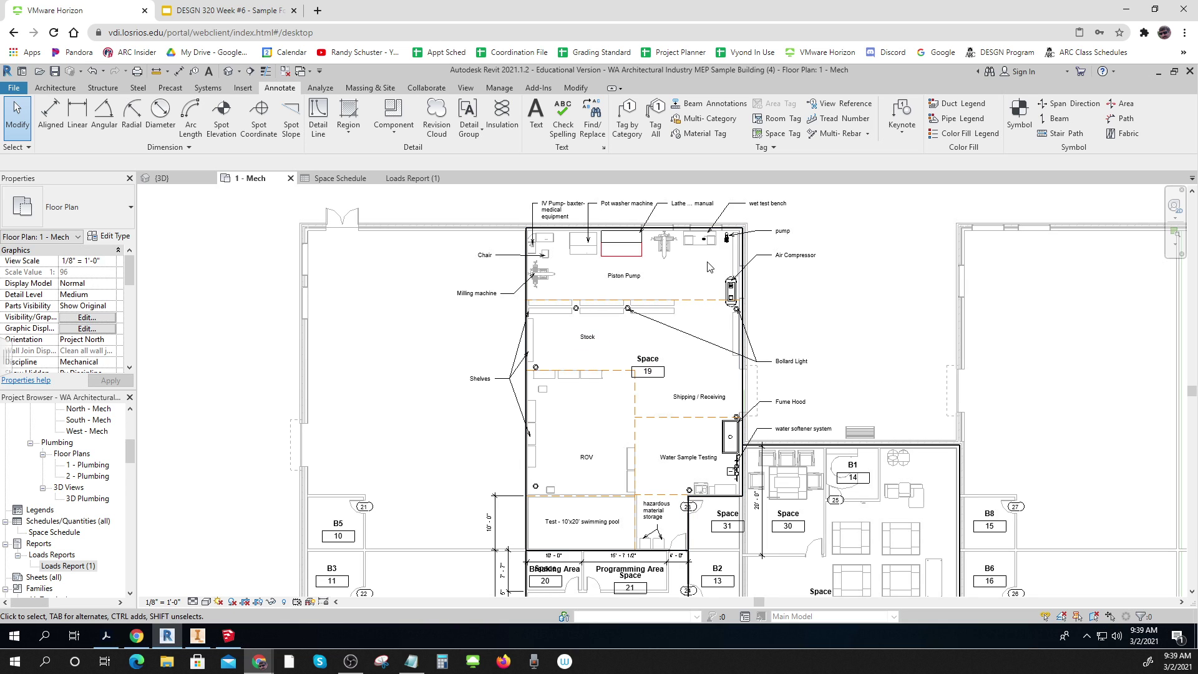
key(ctrl)
key(ctrl)
key(ctrl)
key(ctrl)
key(ctrl)
key(ctrl)
key(ctrl)
key(ctrl)
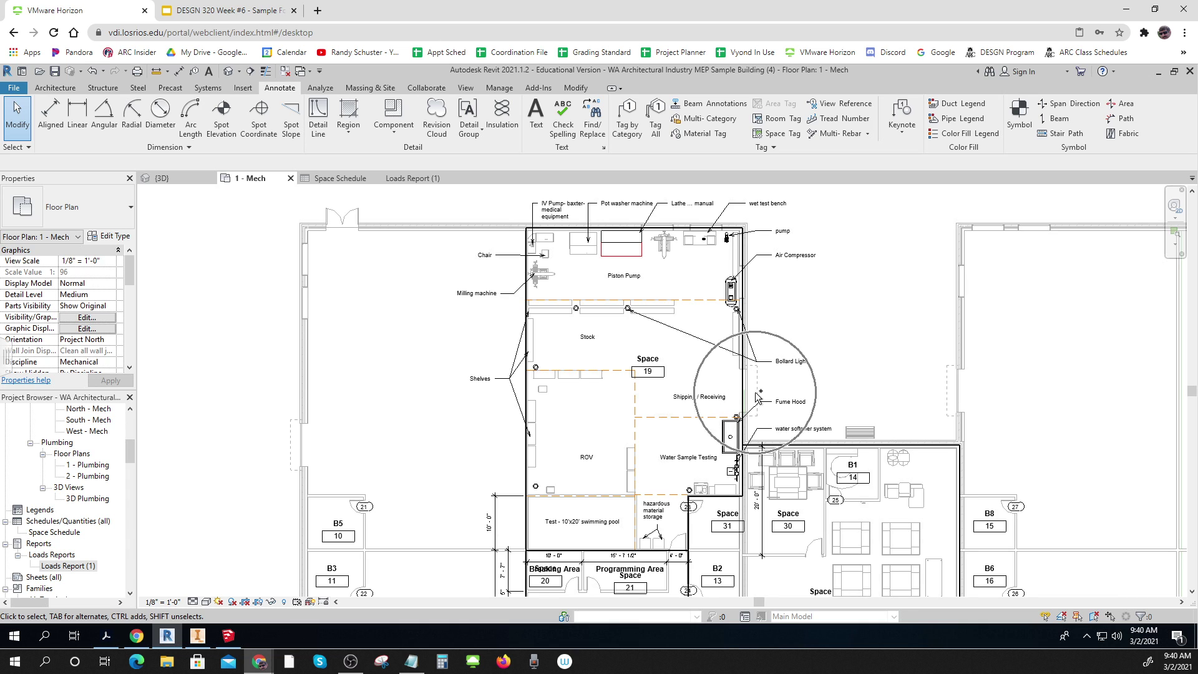
key(ctrl)
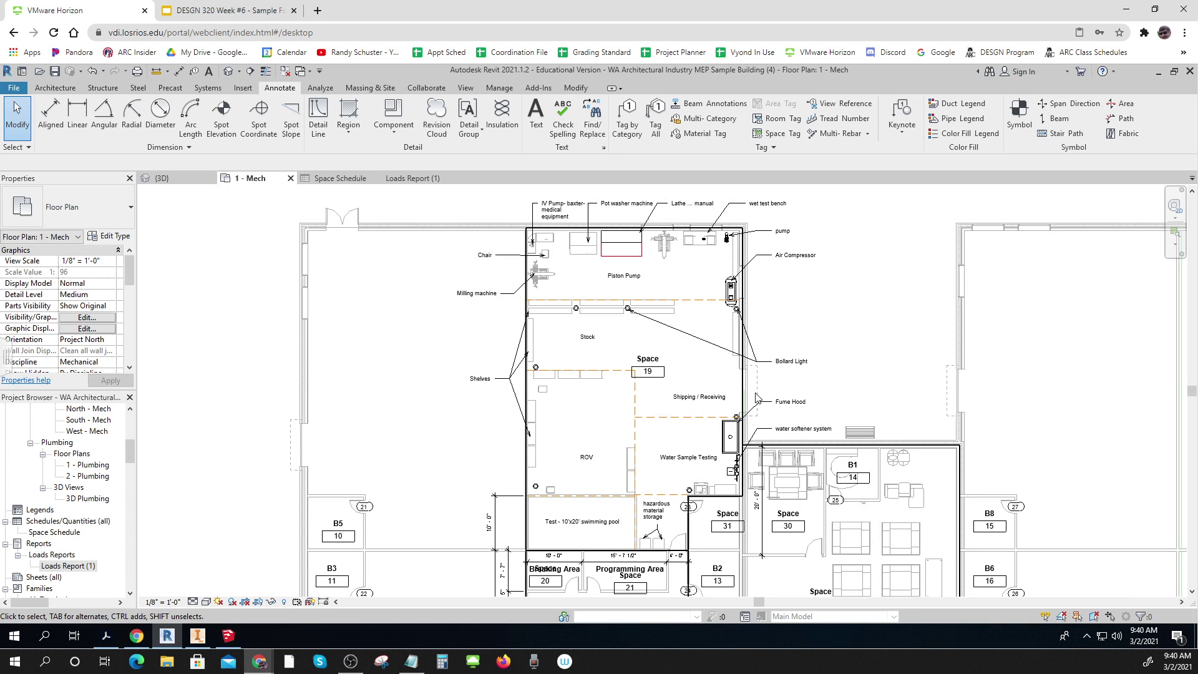
key(ctrl)
key(ctrl)
- Examine the office spaces 20 to 28 of zone 2, especially the Space 20 and Programming Area rooms
middle_drag(665, 409, 653, 139)
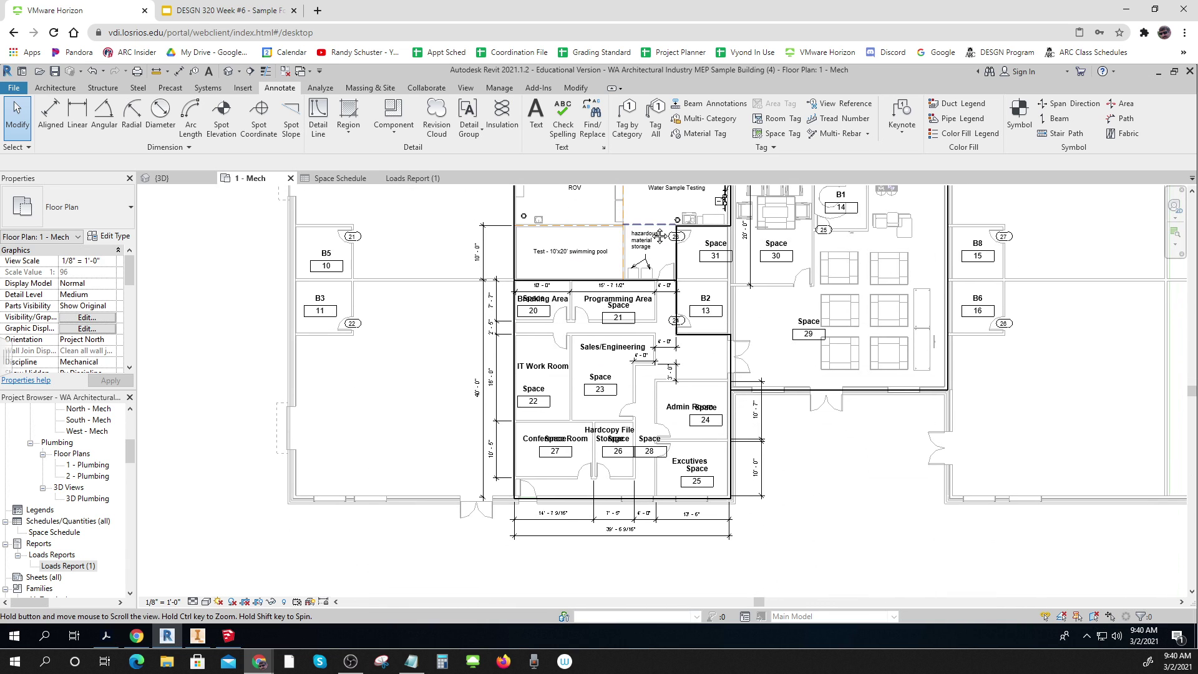
key(ctrl)
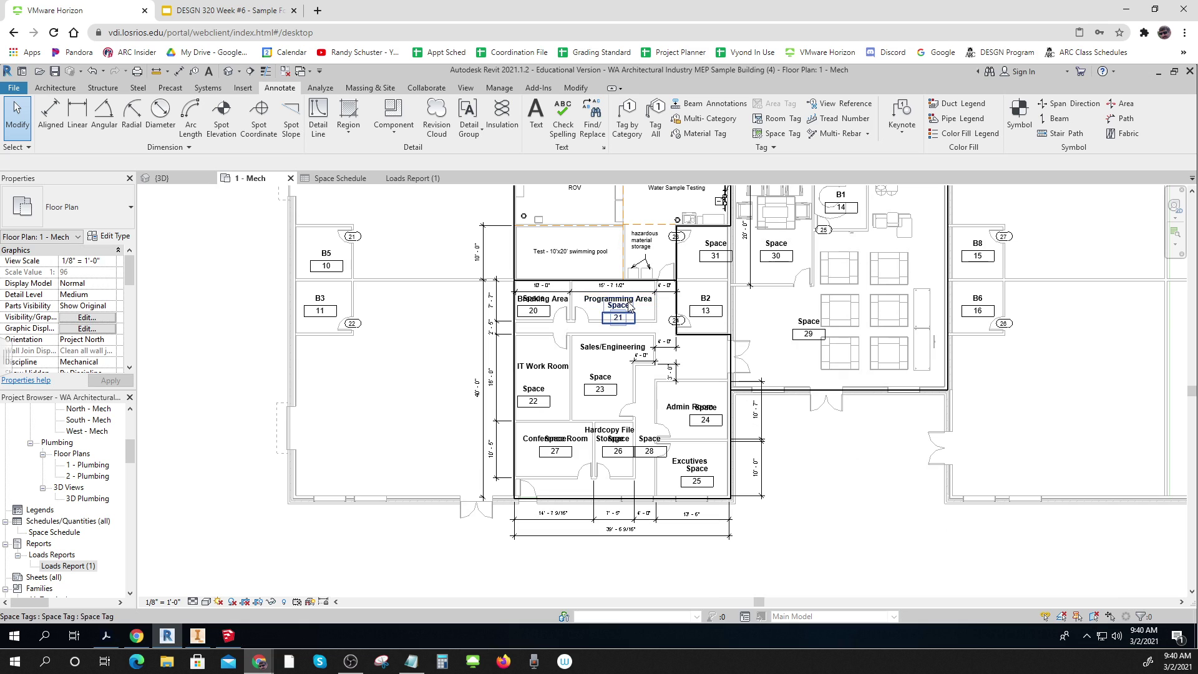
key(ctrl)
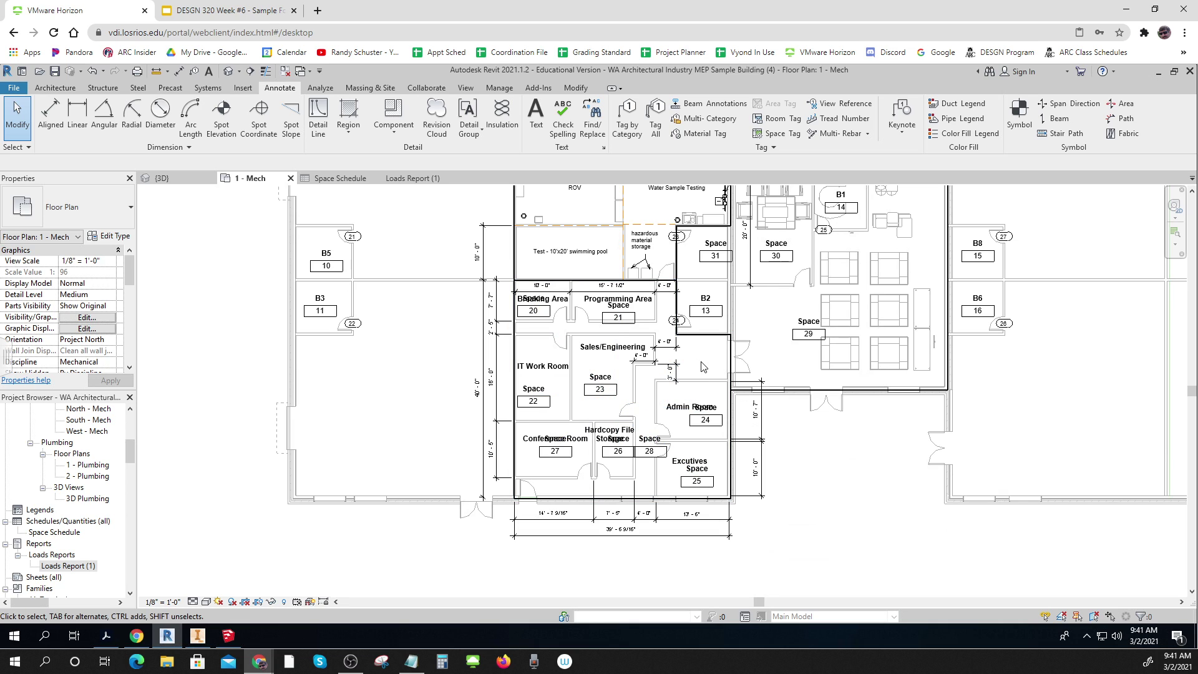
key(ctrl)
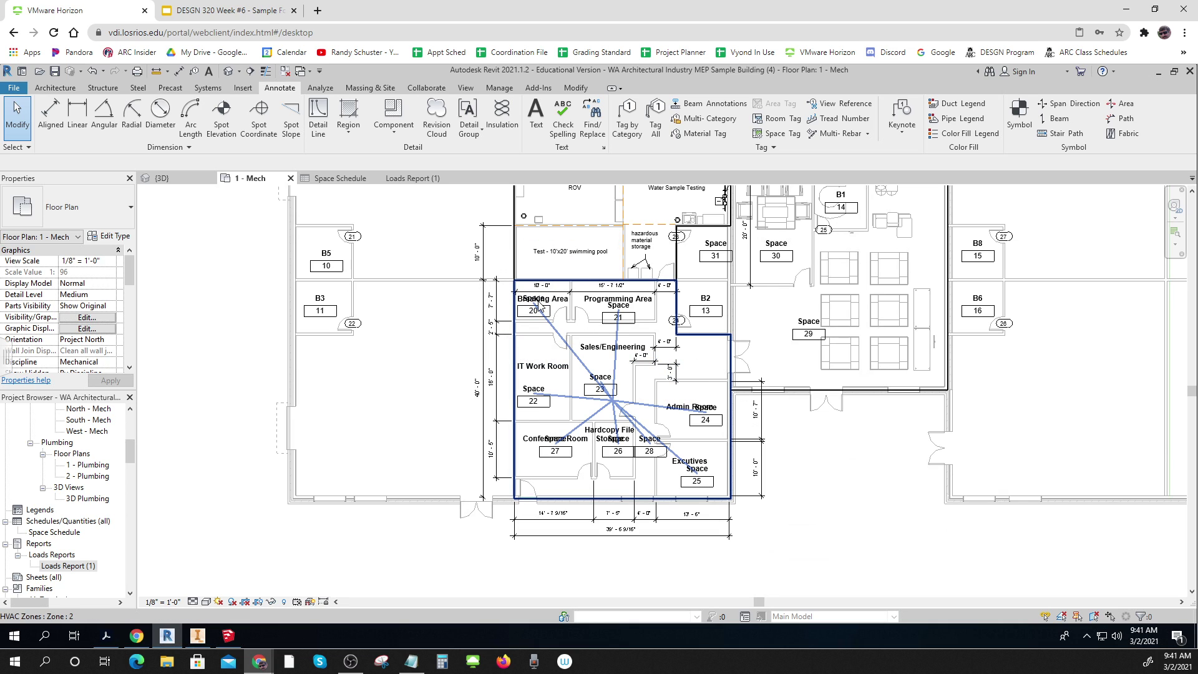
key(ctrl)
key(ctrl)
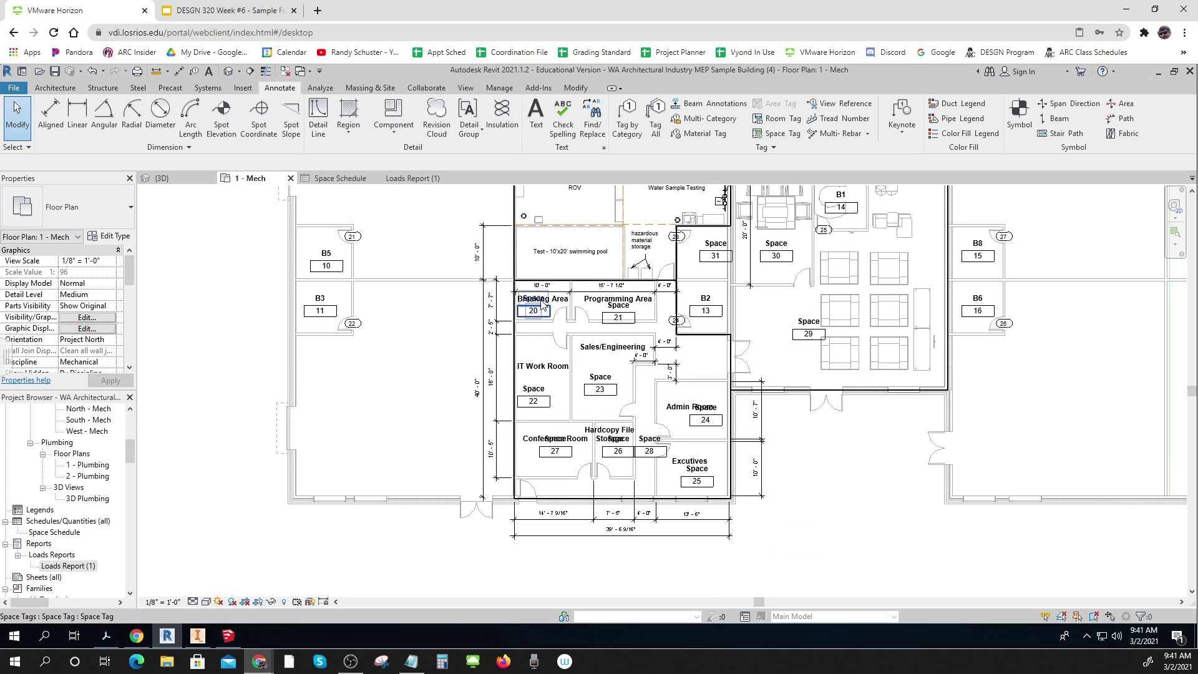
key(ctrl)
key(ctrl)
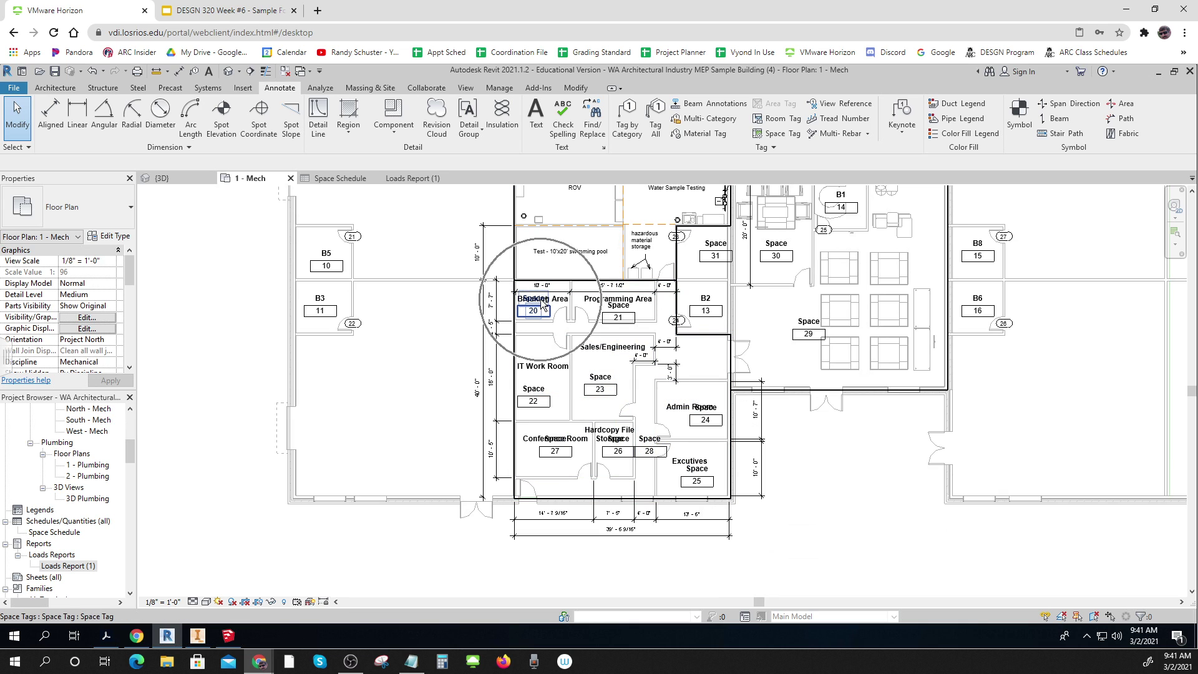
key(ctrl)
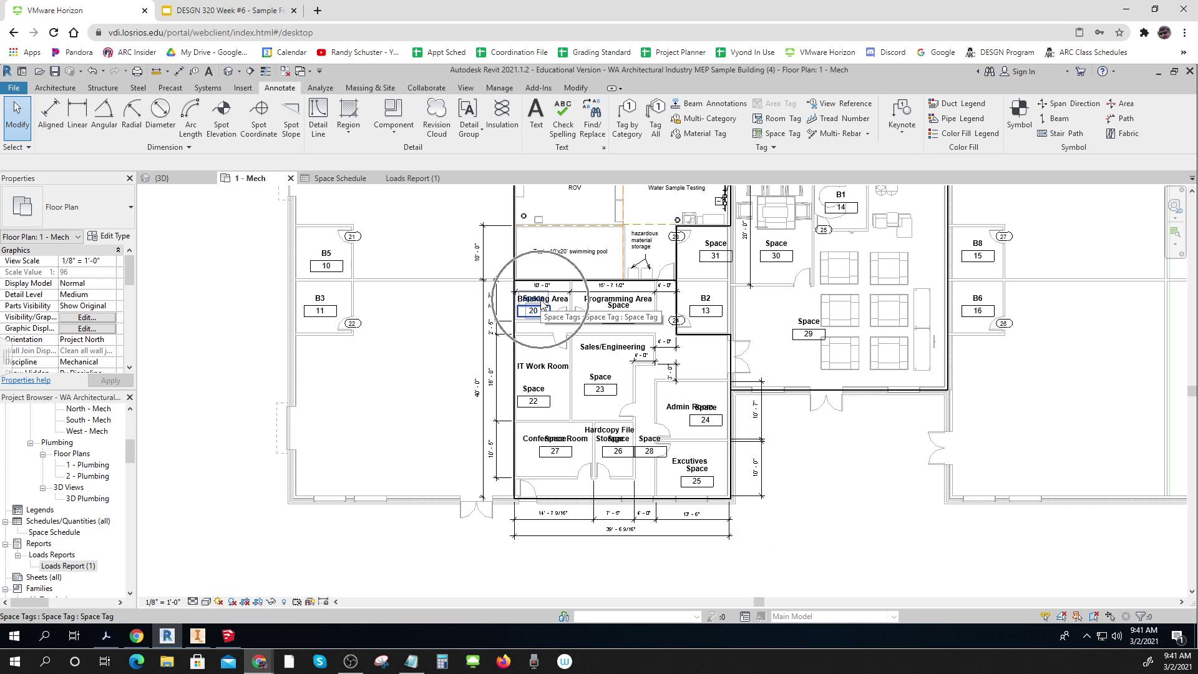
key(ctrl)
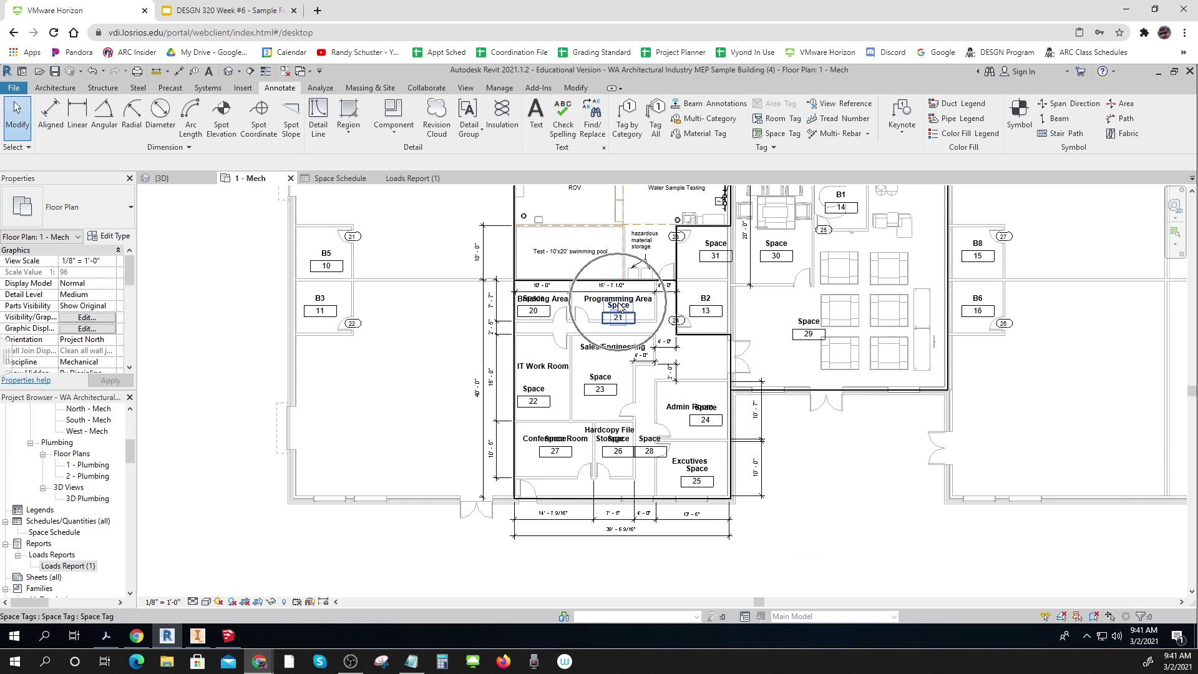
key(ctrl)
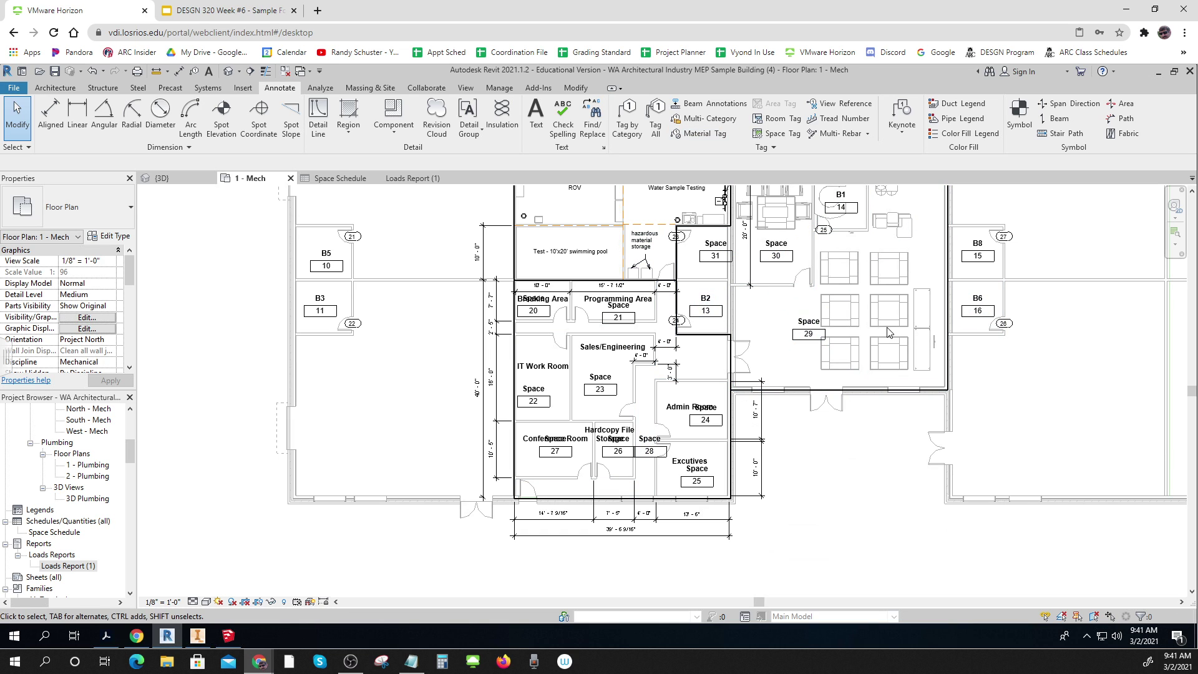
- Examine the furnished Spaces 29 and 30 and room B1, followed by the whole building's floor plan
middle_drag(865, 347, 677, 465)
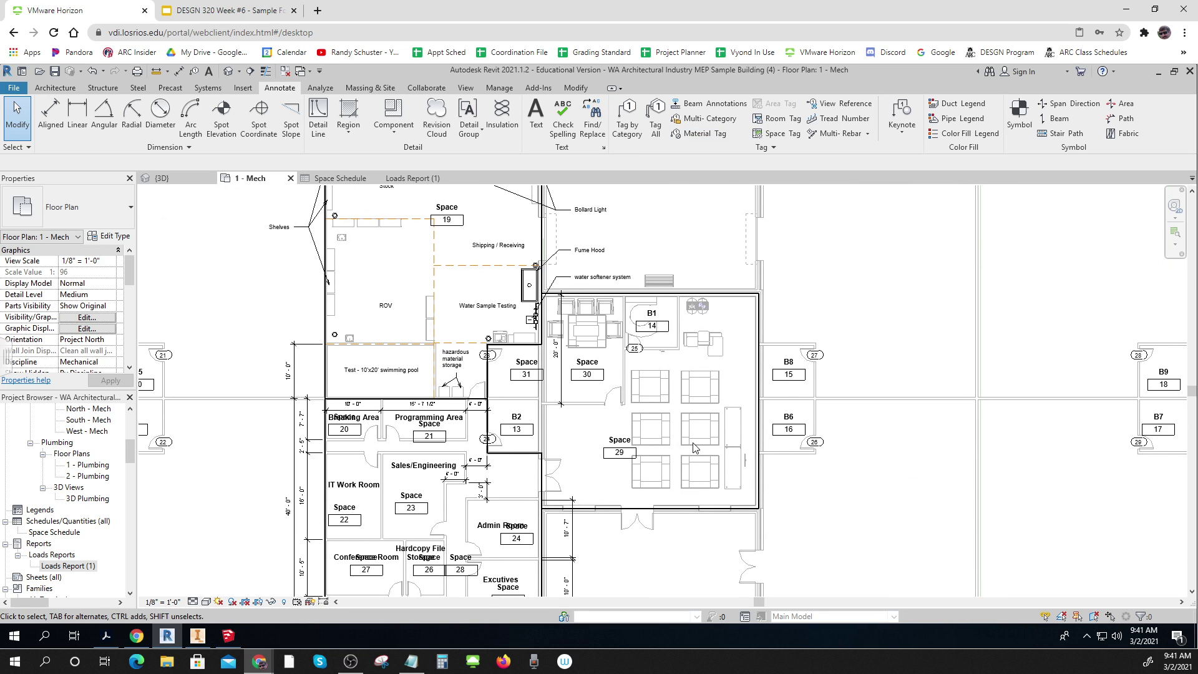
click(586, 348)
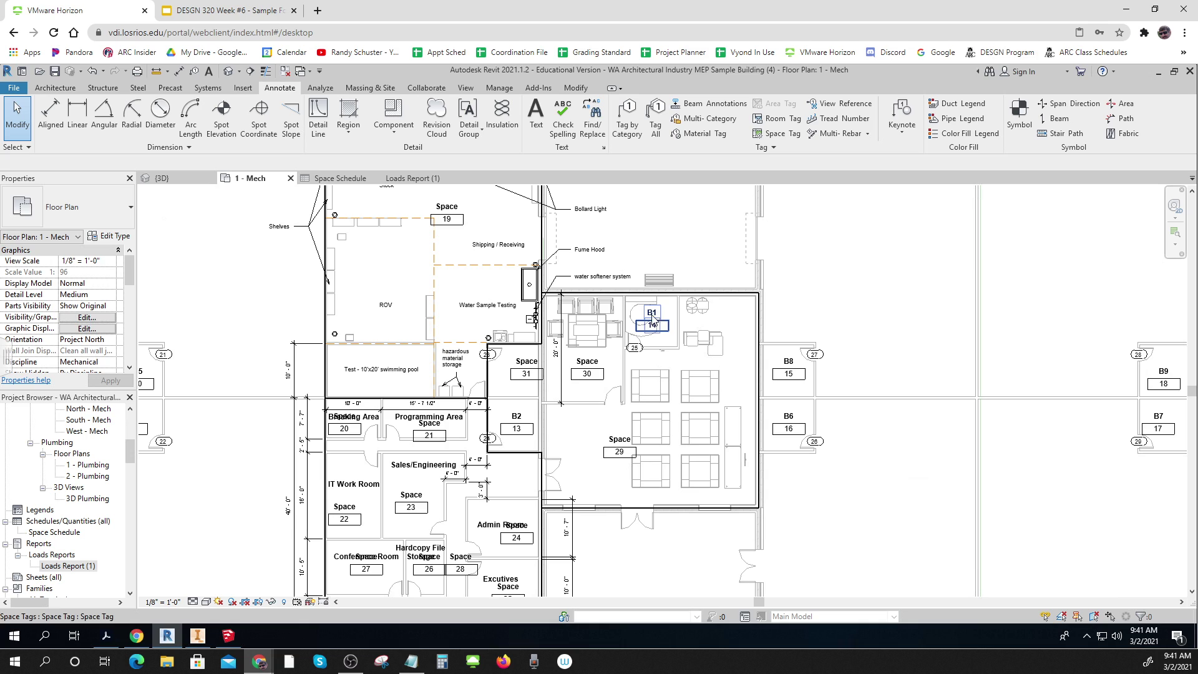
key(ctrl)
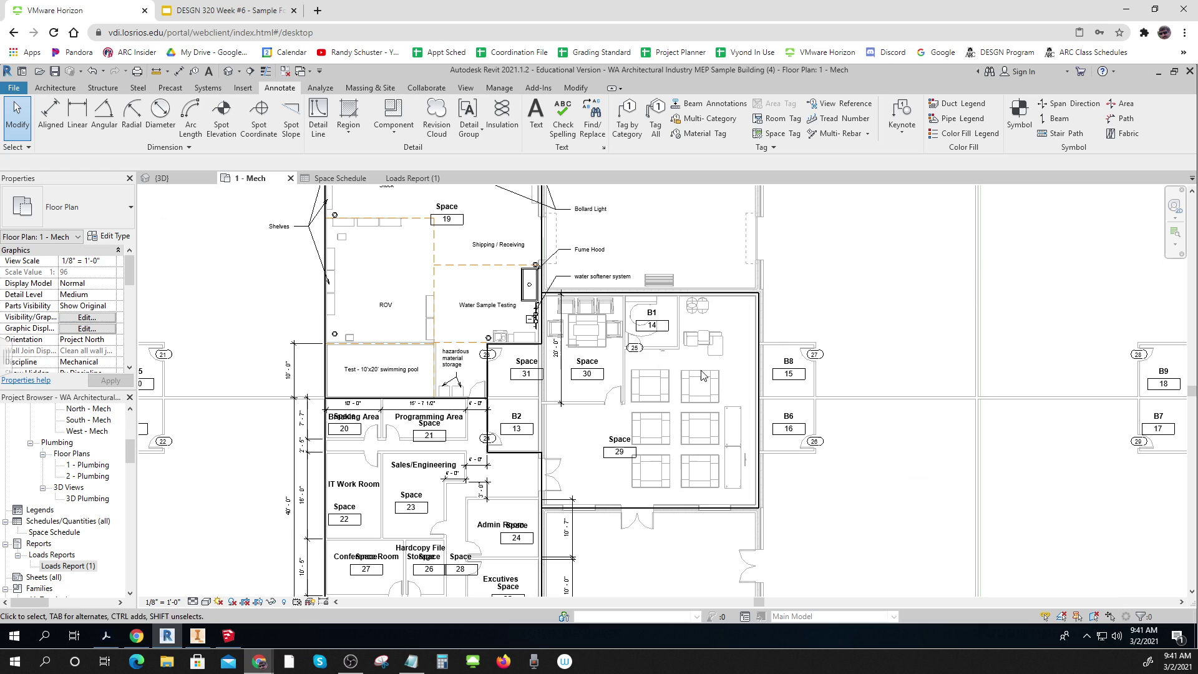
key(ctrl)
key(ctrl)
key(ctrl)
scroll(864, 381, down, 2)
middle_drag(864, 380, 865, 426)
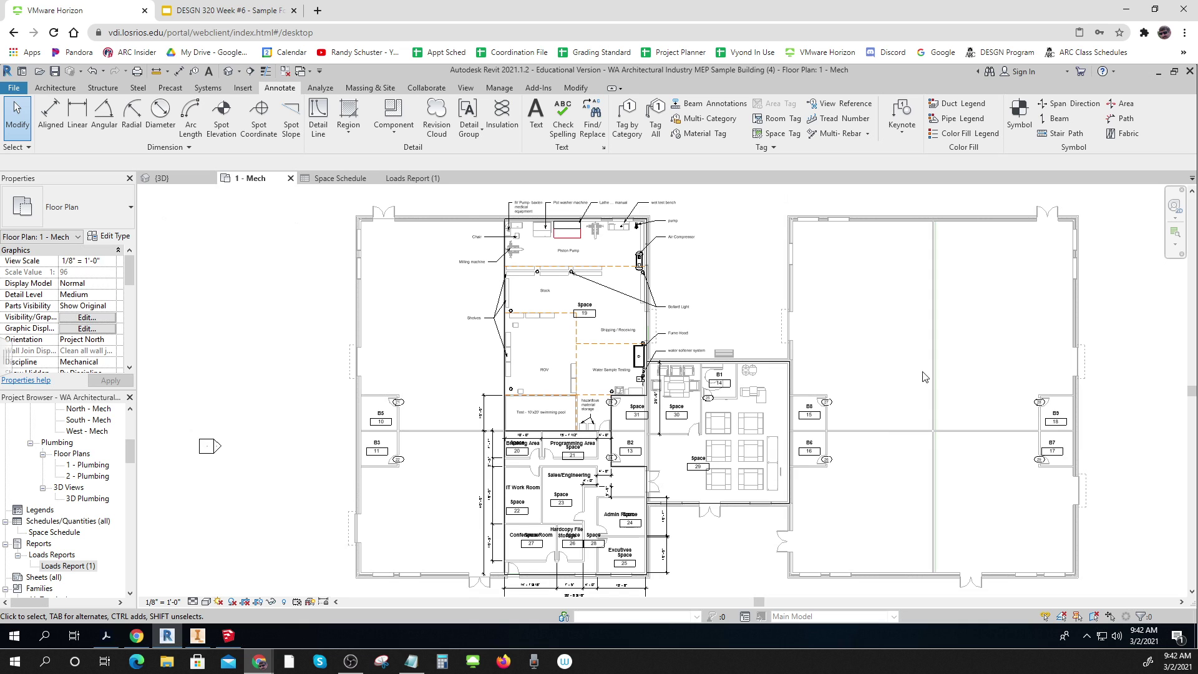
middle_drag(837, 402, 859, 391)
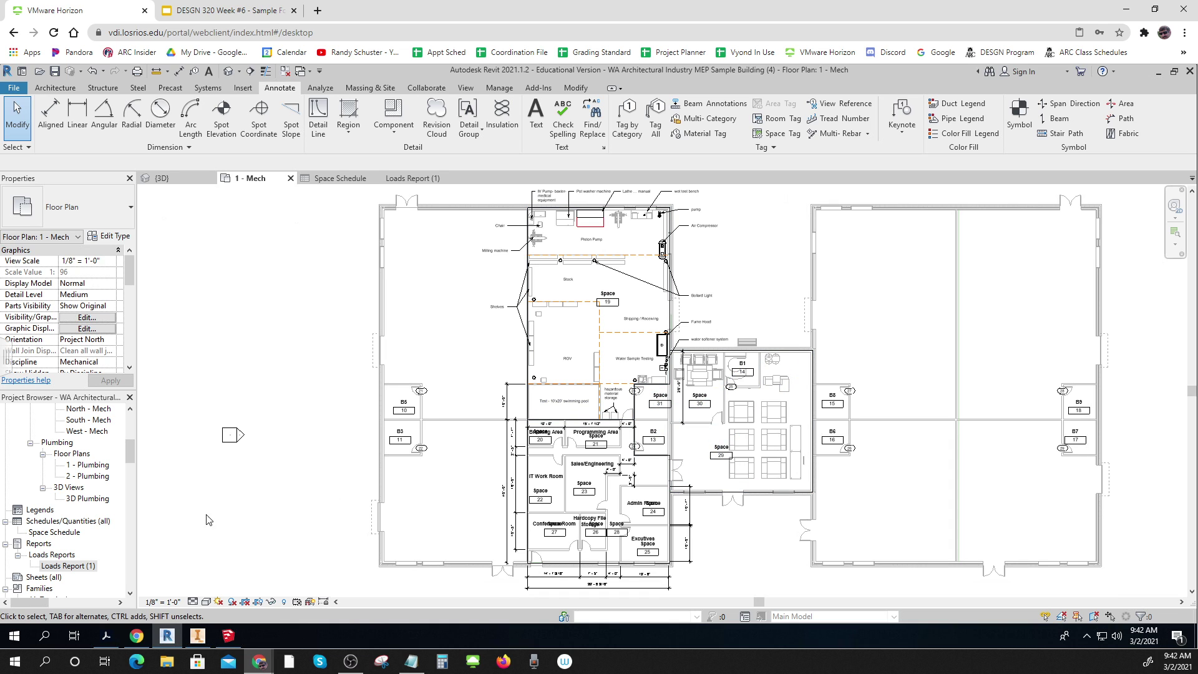
- Reopen Loads Report (1) and review the Default Spaces table and Zone Summary - 2
double_click(62, 566)
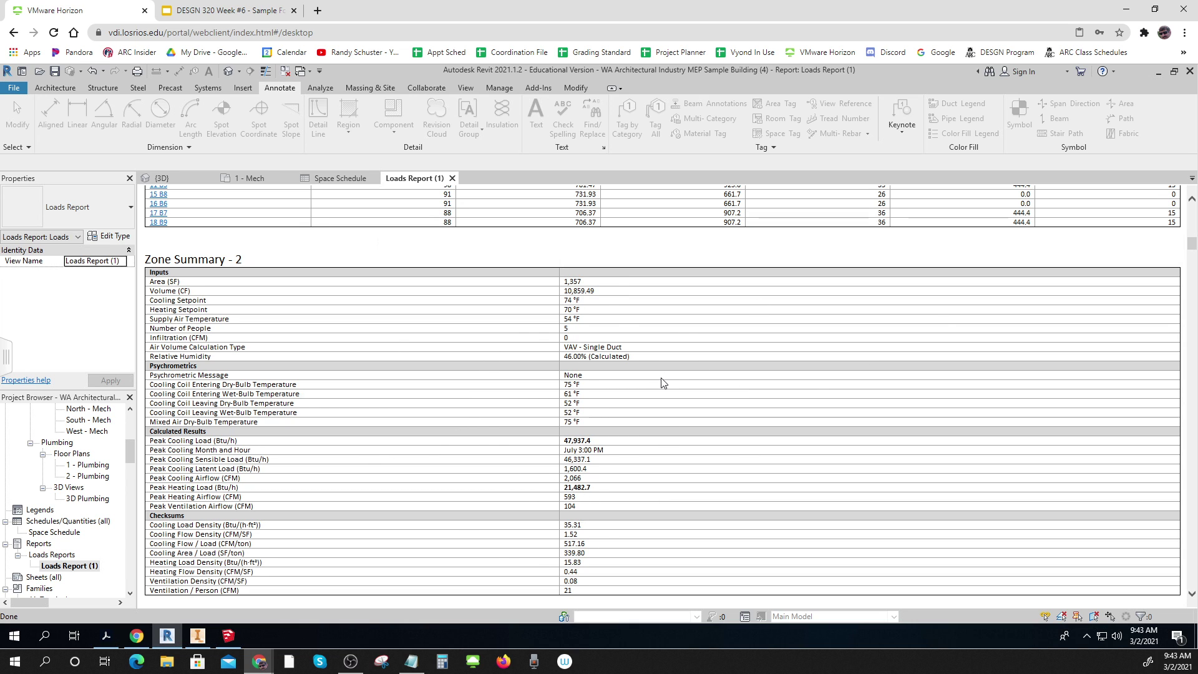
scroll(661, 378, down, 3)
scroll(663, 382, up, 8)
scroll(663, 382, down, 5)
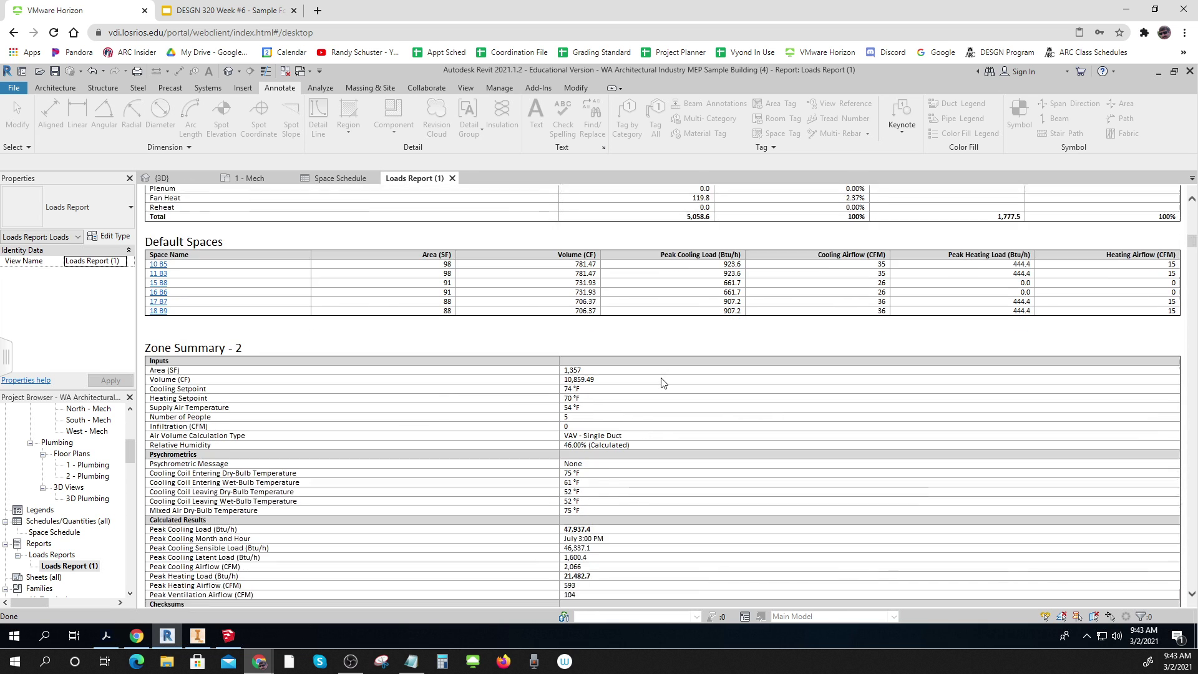
- Compare the calculated results and checksums of Zone Summary - 2 with the loads and airflows of the Default Spaces table
scroll(662, 382, down, 2)
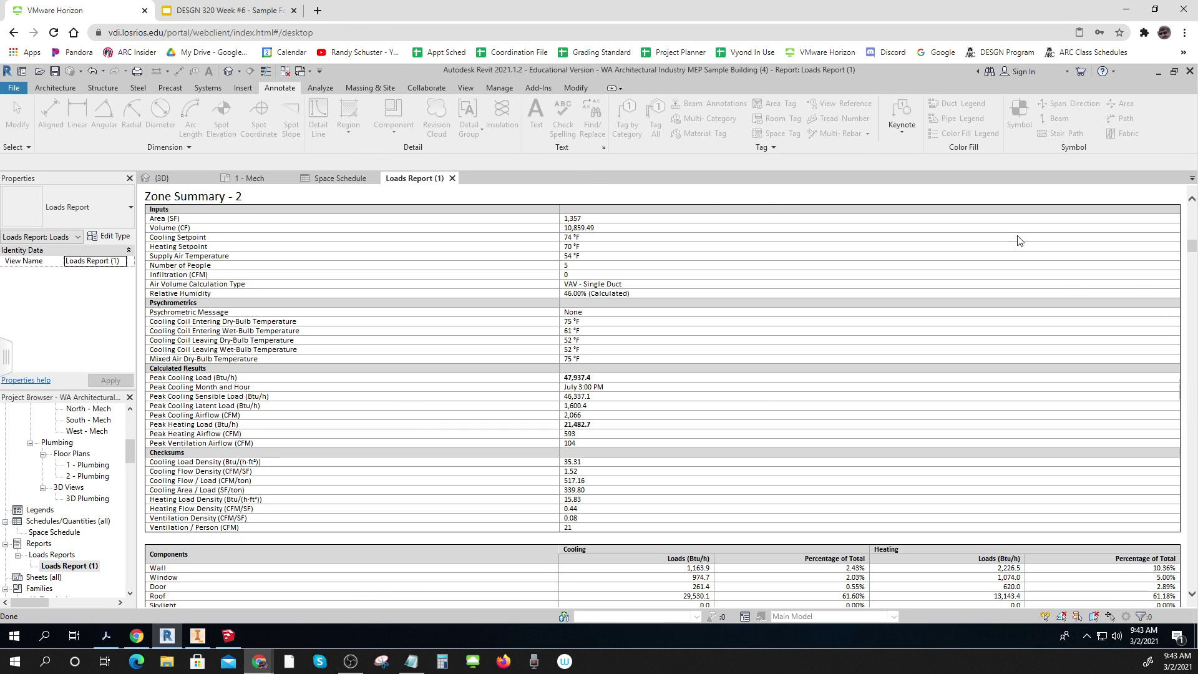
scroll(860, 404, up, 7)
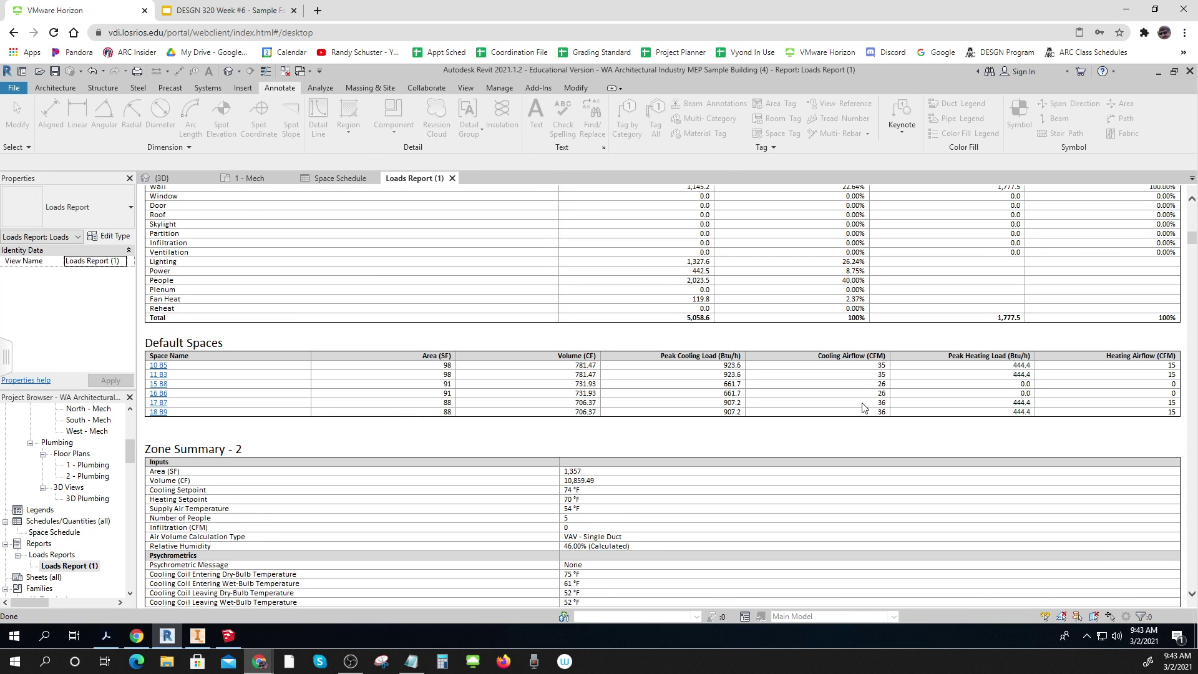
scroll(863, 408, down, 3)
scroll(864, 409, down, 2)
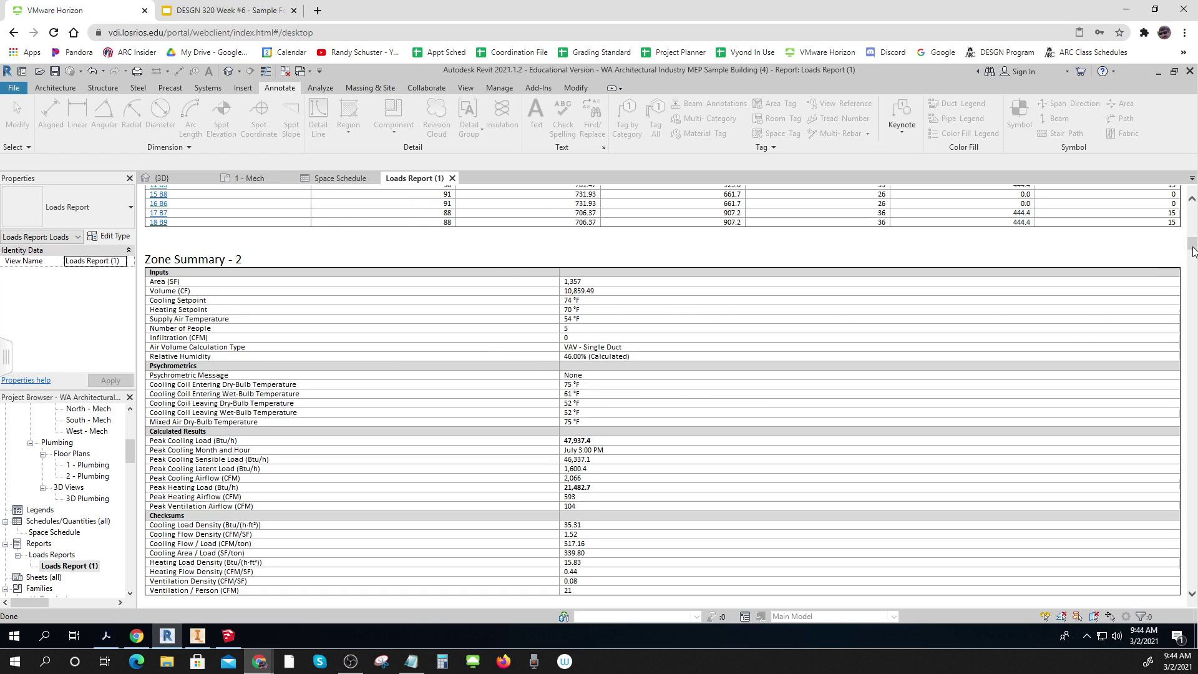
- Return to the start of the loads report and review the Project Summary, Building Summary and Zone Summary - Default
drag(1192, 244, 1193, 212)
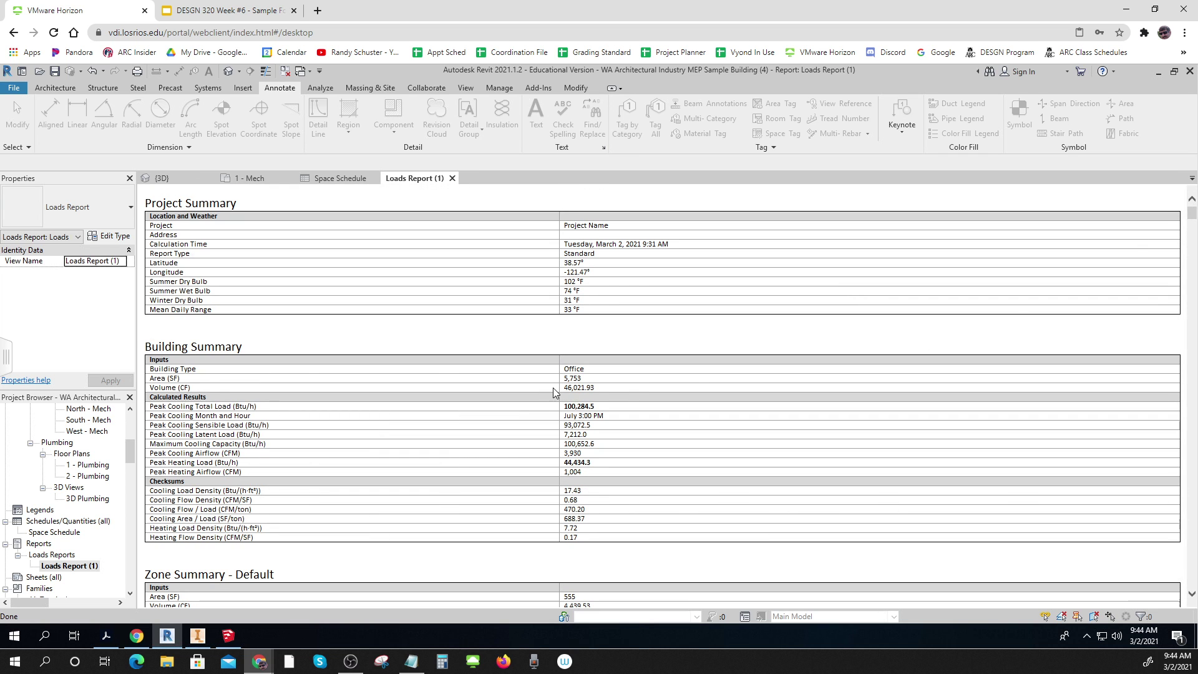
scroll(553, 392, down, 5)
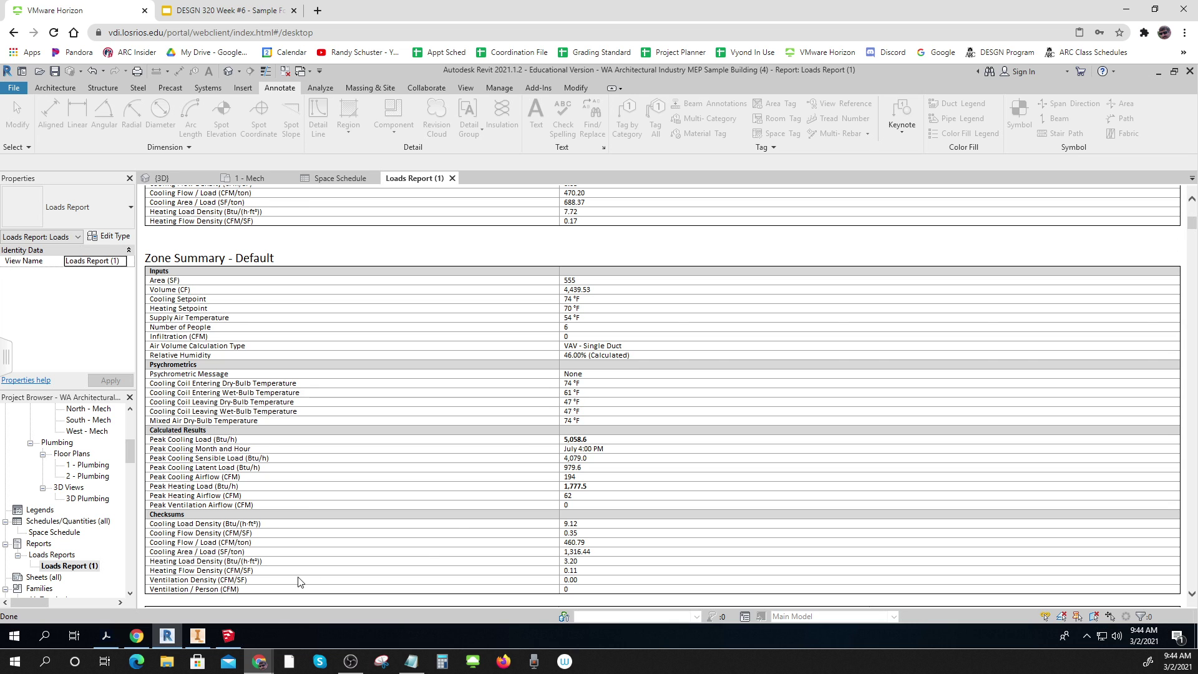
scroll(380, 562, up, 5)
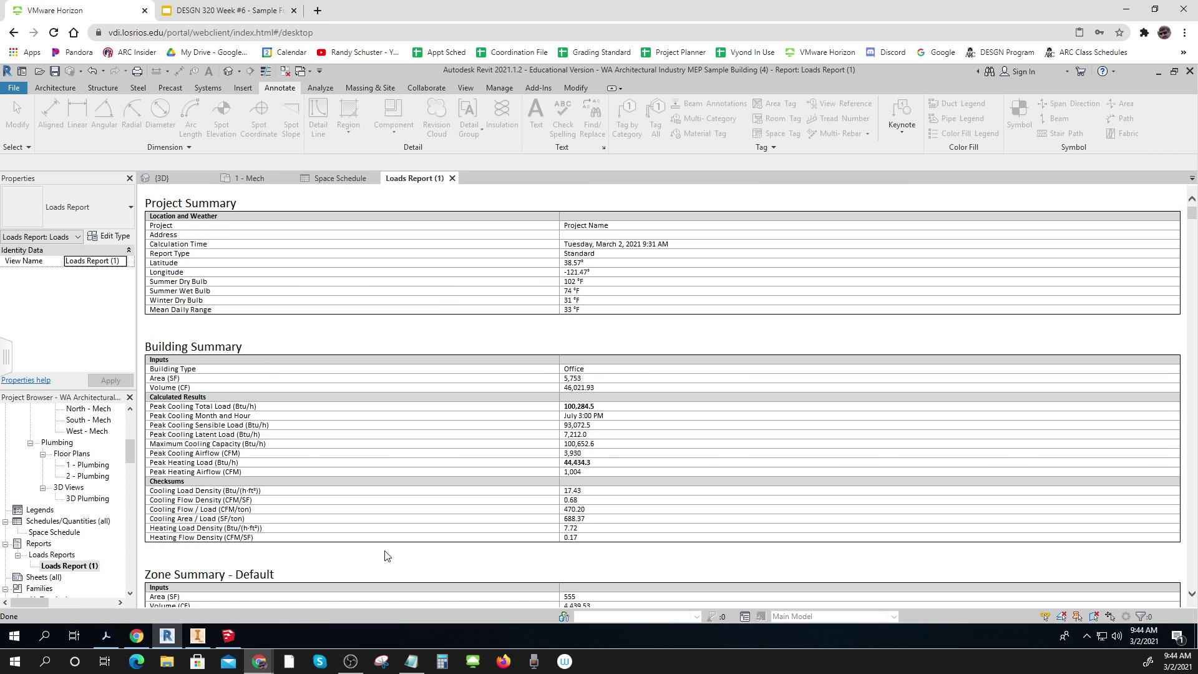